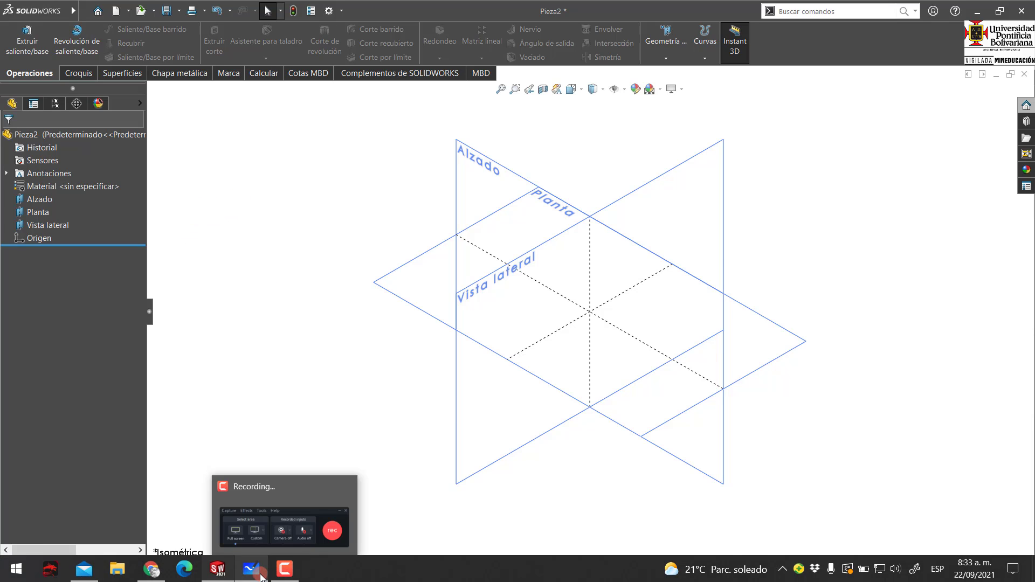
# Switch to Microsoft Whiteboard, trace the framed part's rectangular front envelope in blue with an arrow towards it, and undo the strokes.
pyautogui.click(252, 570)
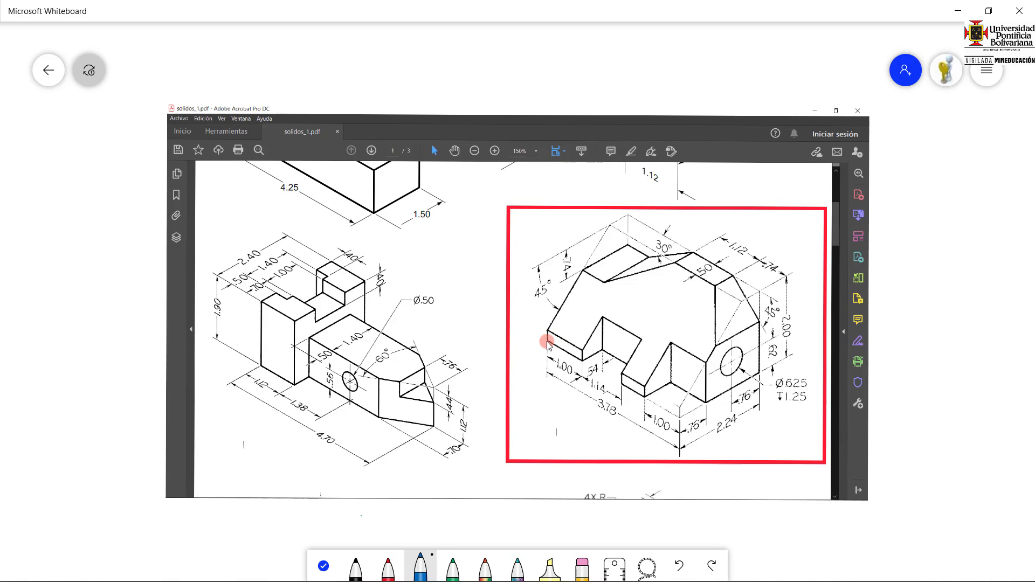
pyautogui.moveTo(548, 334)
pyautogui.mouseDown()
pyautogui.moveTo(547, 276)
pyautogui.moveTo(567, 267)
pyautogui.moveTo(663, 307)
pyautogui.moveTo(681, 321)
pyautogui.moveTo(678, 417)
pyautogui.mouseUp()
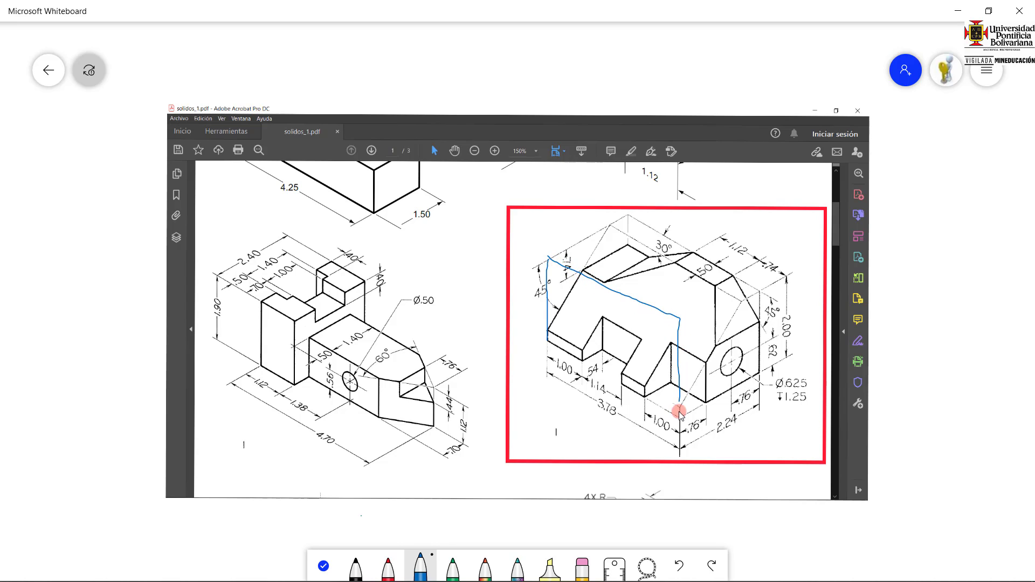
pyautogui.moveTo(545, 344); pyautogui.dragTo(677, 417)
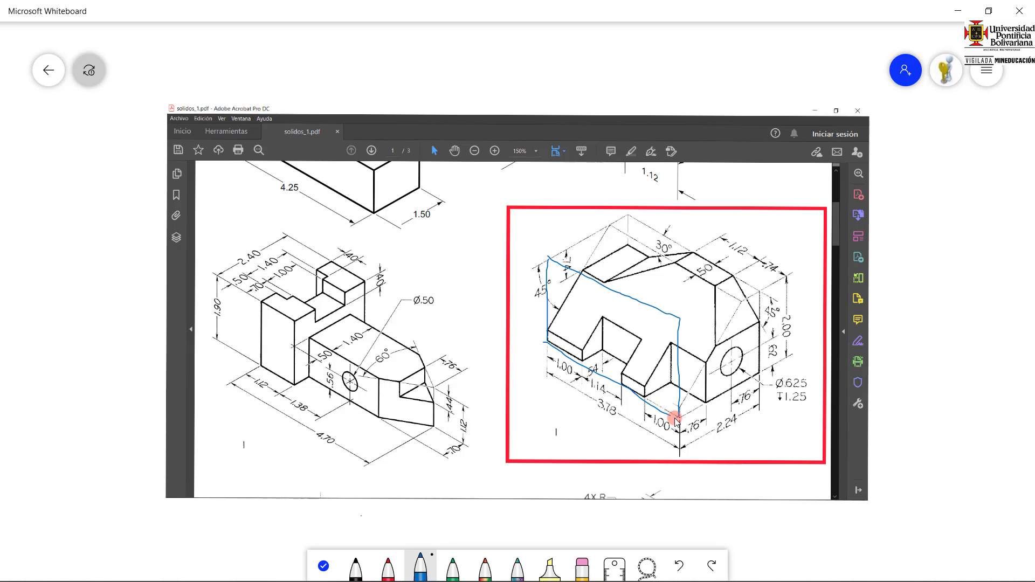
pyautogui.moveTo(531, 429)
pyautogui.mouseDown()
pyautogui.moveTo(569, 412)
pyautogui.moveTo(536, 414)
pyautogui.mouseUp()
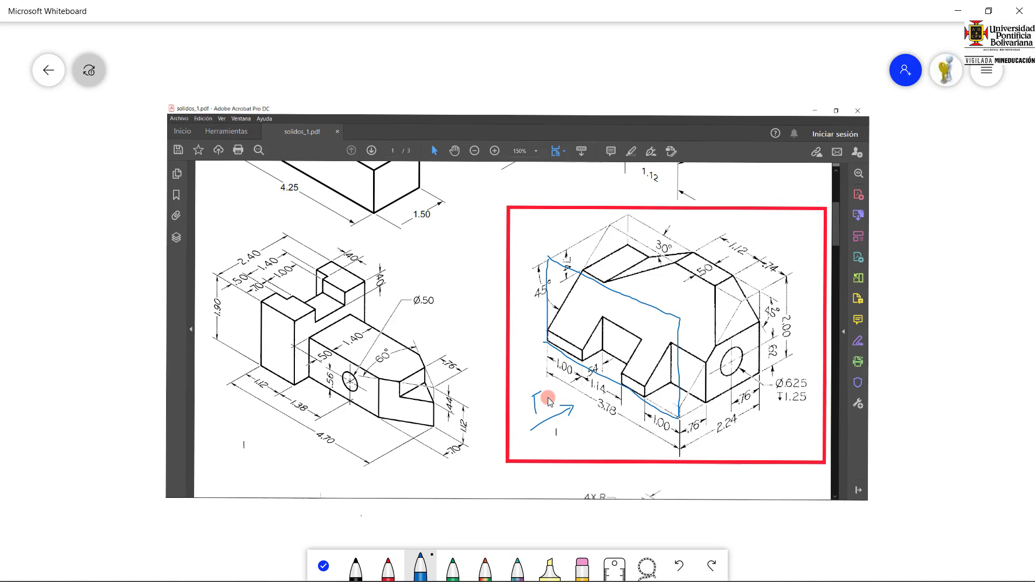
pyautogui.hotkey('ctrl', 'z')
pyautogui.hotkey('ctrl', 'z')
pyautogui.hotkey('ctrl', 'z')
pyautogui.hotkey('ctrl', 'z')
pyautogui.hotkey('ctrl', 'z')
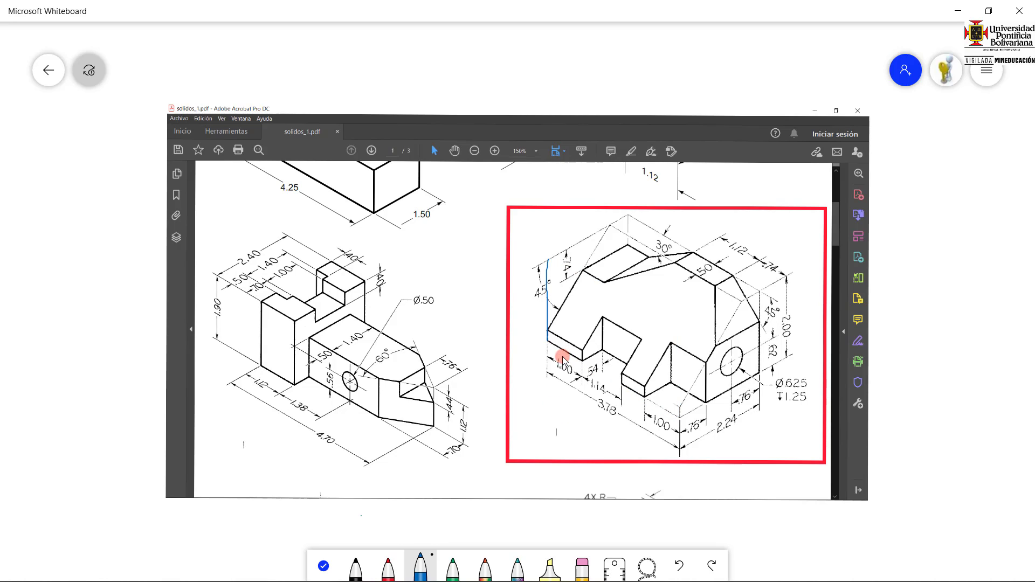
# Trace an irregular front profile over the framed part in blue and undo the strokes.
pyautogui.moveTo(547, 337); pyautogui.dragTo(546, 297)
pyautogui.moveTo(620, 287); pyautogui.dragTo(668, 305)
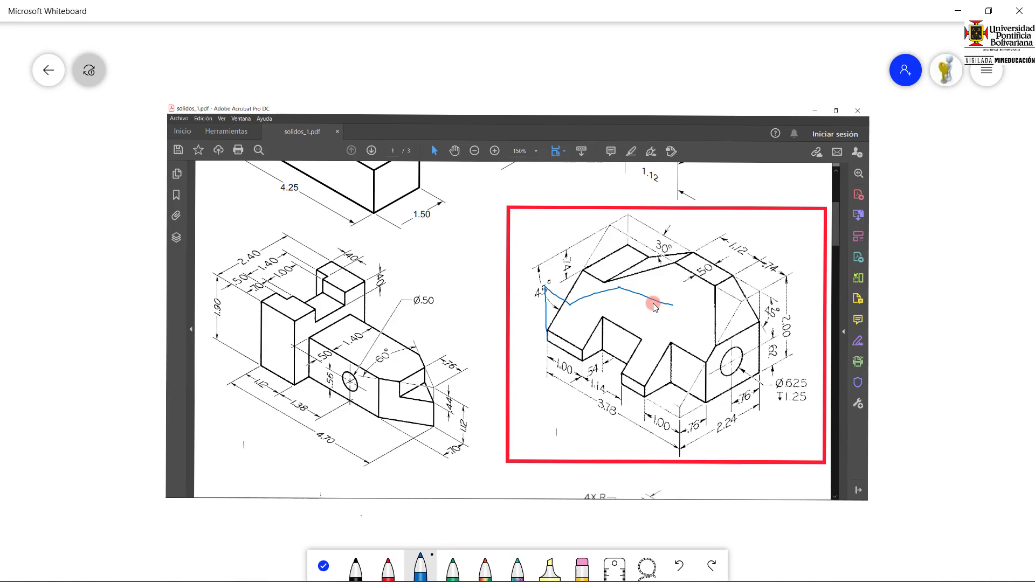
pyautogui.moveTo(667, 306)
pyautogui.mouseDown()
pyautogui.moveTo(683, 334)
pyautogui.moveTo(678, 386)
pyautogui.mouseUp()
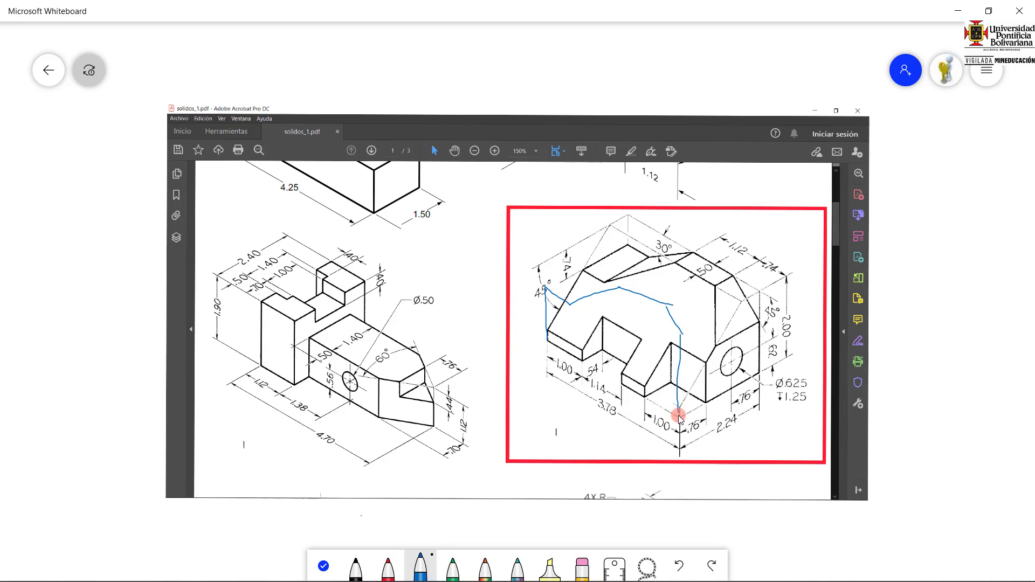
pyautogui.moveTo(546, 335); pyautogui.dragTo(678, 415)
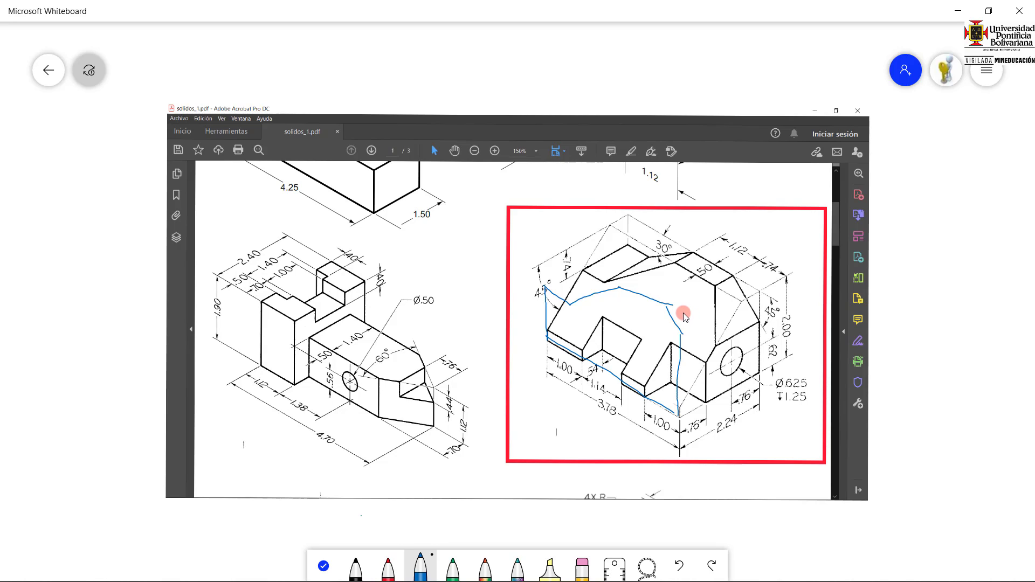
pyautogui.hotkey('ctrl', 'z')
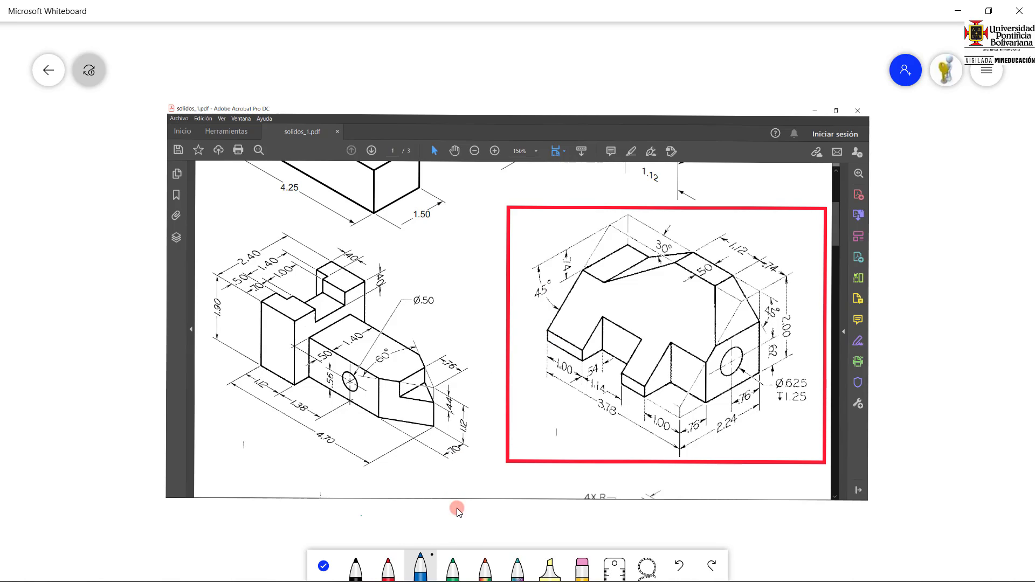
# Trace the framed part's rectangular top envelope in green with a downward arrow, and undo the strokes.
pyautogui.click(450, 570)
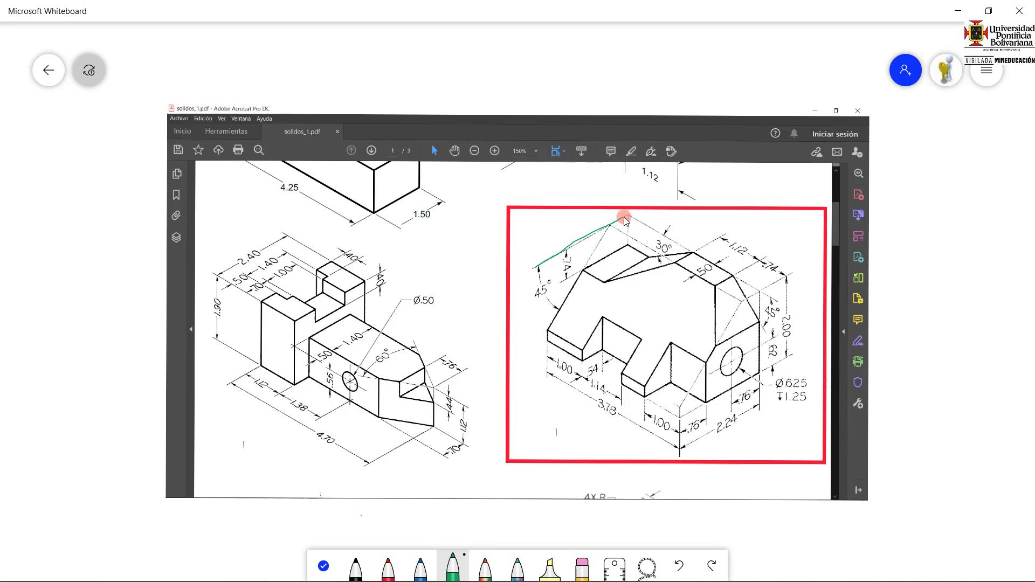
pyautogui.moveTo(628, 216); pyautogui.dragTo(756, 289)
pyautogui.moveTo(538, 268)
pyautogui.mouseDown()
pyautogui.moveTo(677, 346)
pyautogui.moveTo(761, 295)
pyautogui.mouseUp()
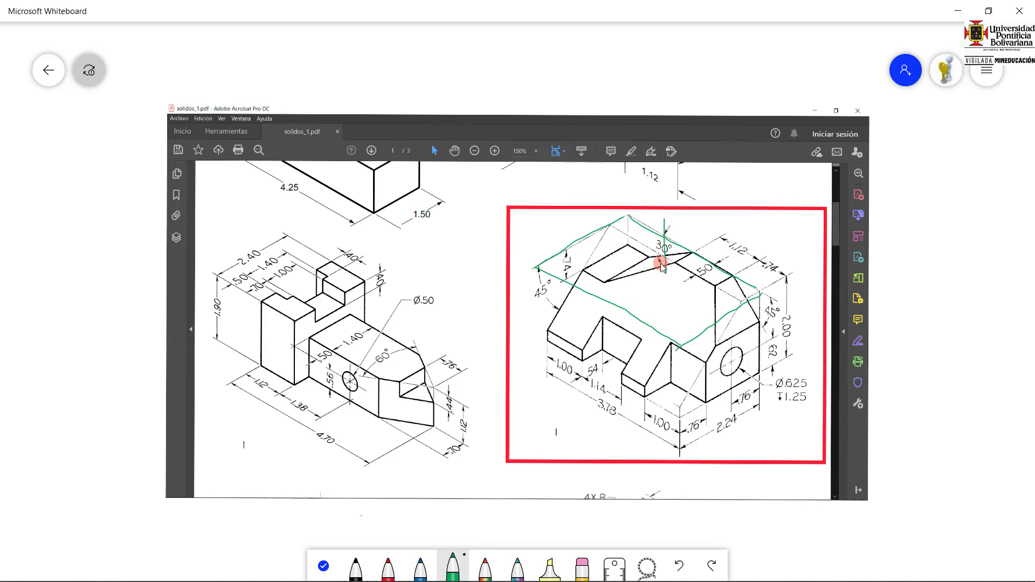
pyautogui.moveTo(662, 265); pyautogui.dragTo(674, 256)
pyautogui.moveTo(704, 217); pyautogui.dragTo(698, 239)
pyautogui.hotkey('ctrl', 'z')
pyautogui.hotkey('ctrl', 'z')
pyautogui.hotkey('ctrl', 'z')
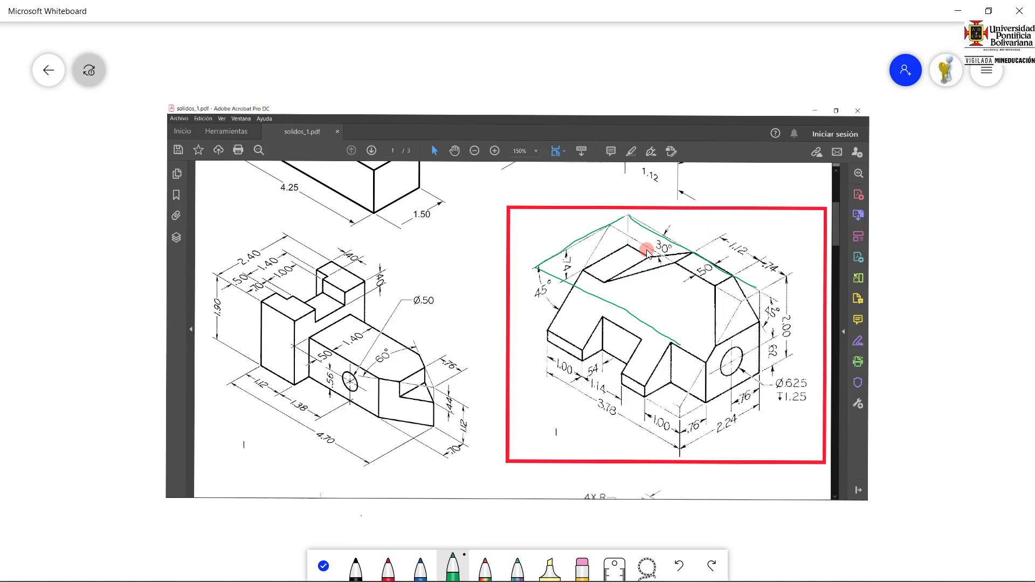
pyautogui.hotkey('ctrl', 'z')
pyautogui.hotkey('ctrl', 'z')
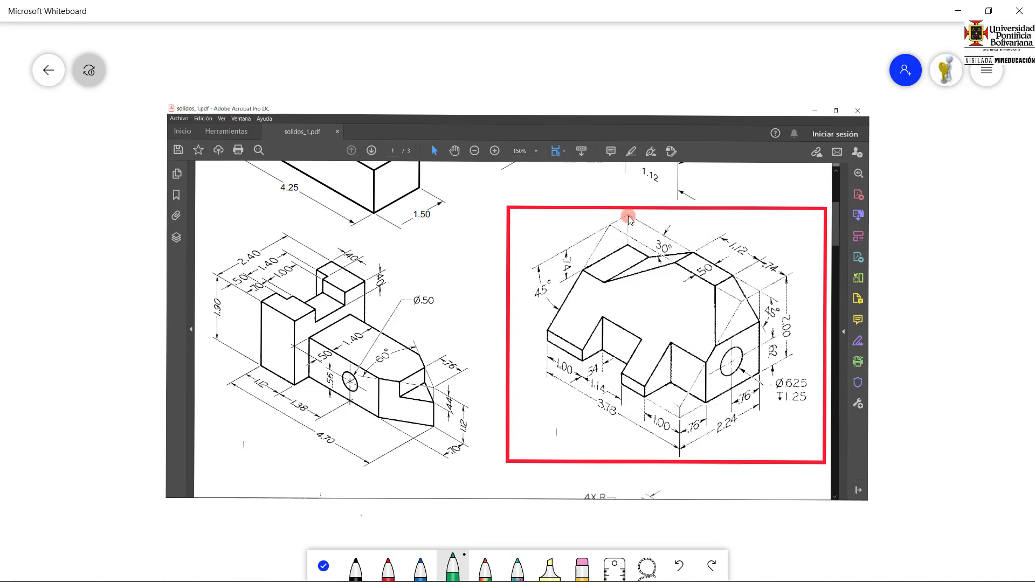
# Trace a notched top profile over the framed part in green and undo the strokes.
pyautogui.moveTo(618, 223); pyautogui.dragTo(534, 269)
pyautogui.moveTo(630, 216); pyautogui.dragTo(759, 281)
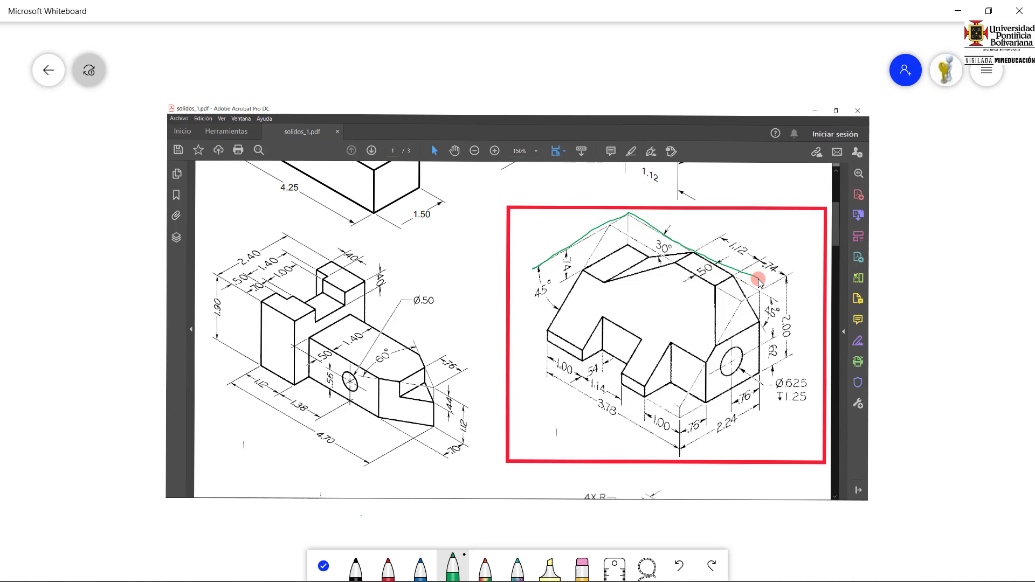
pyautogui.moveTo(534, 268); pyautogui.dragTo(568, 284)
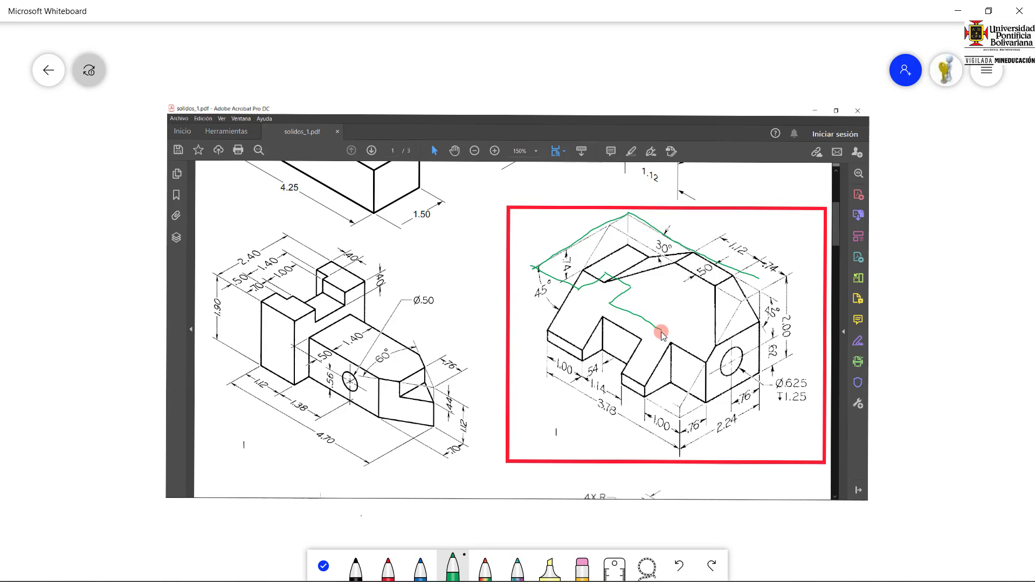
pyautogui.moveTo(758, 277)
pyautogui.mouseDown()
pyautogui.moveTo(771, 297)
pyautogui.moveTo(715, 330)
pyautogui.moveTo(683, 322)
pyautogui.moveTo(662, 330)
pyautogui.mouseUp()
pyautogui.hotkey('ctrl', 'z')
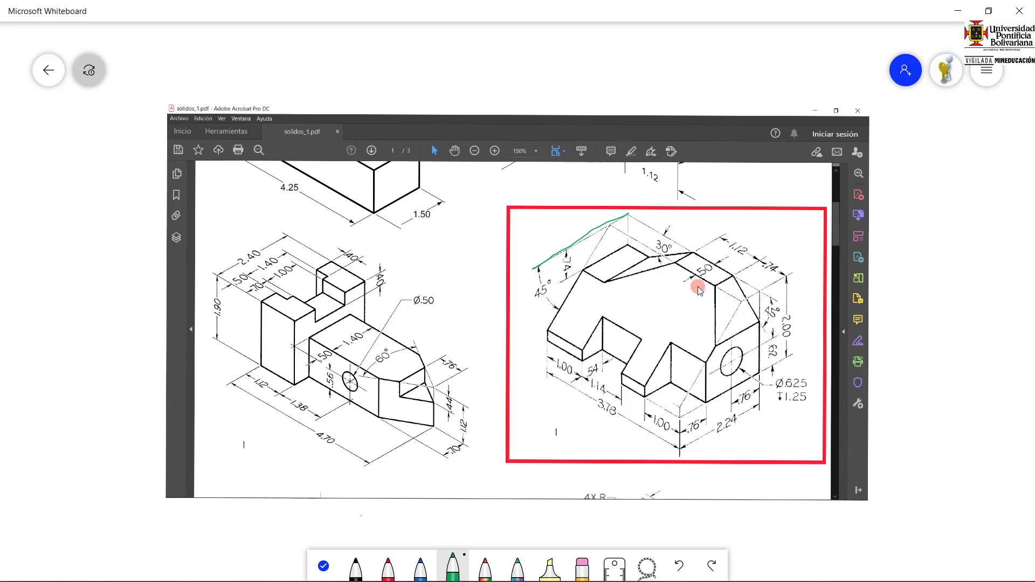
# Trace the rectangular side envelope around the framed part's hole face in red with an arrow towards it, and undo the strokes.
pyautogui.click(388, 567)
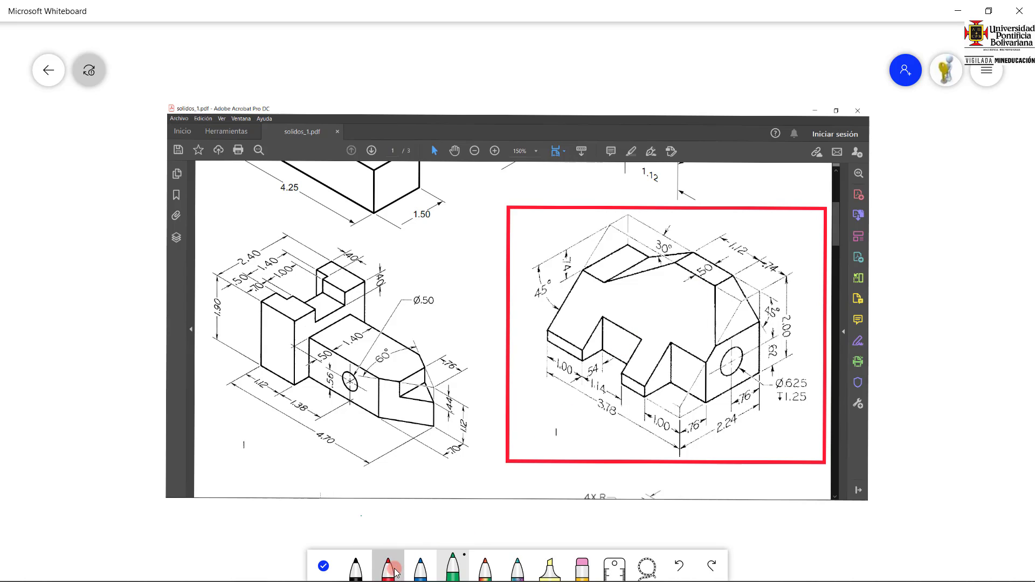
pyautogui.moveTo(682, 420)
pyautogui.mouseDown()
pyautogui.moveTo(680, 367)
pyautogui.moveTo(695, 327)
pyautogui.moveTo(758, 292)
pyautogui.moveTo(759, 381)
pyautogui.mouseUp()
pyautogui.moveTo(681, 419); pyautogui.dragTo(758, 380)
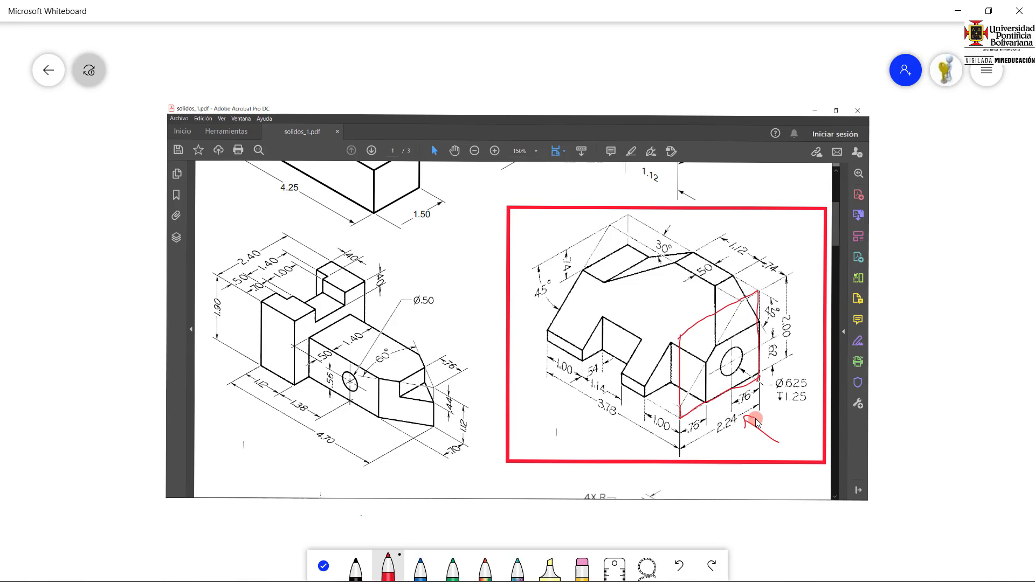
pyautogui.moveTo(773, 416); pyautogui.dragTo(782, 430)
pyautogui.hotkey('ctrl', 'z')
pyautogui.hotkey('ctrl', 'z')
pyautogui.hotkey('ctrl', 'z')
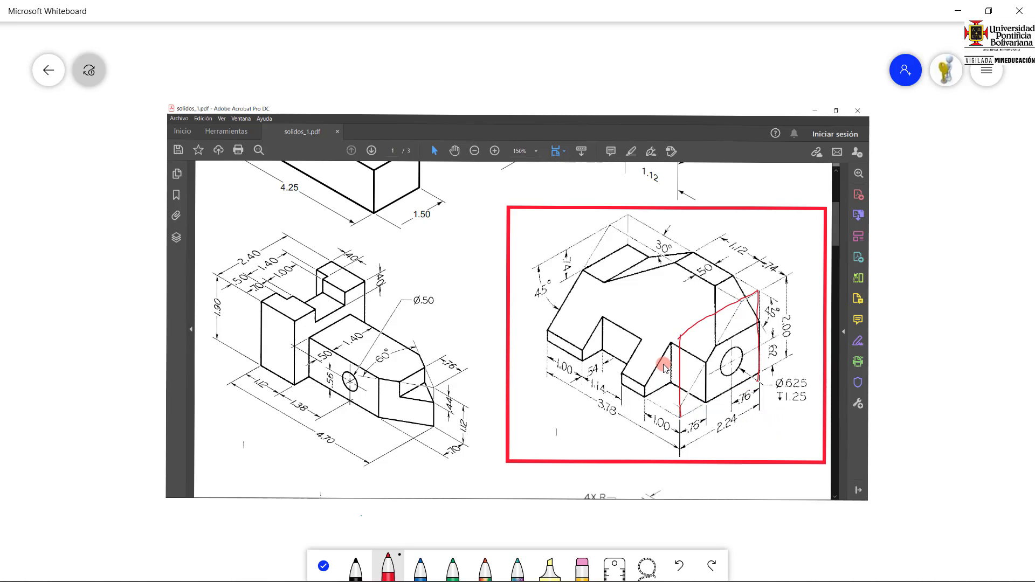
pyautogui.hotkey('ctrl', 'z')
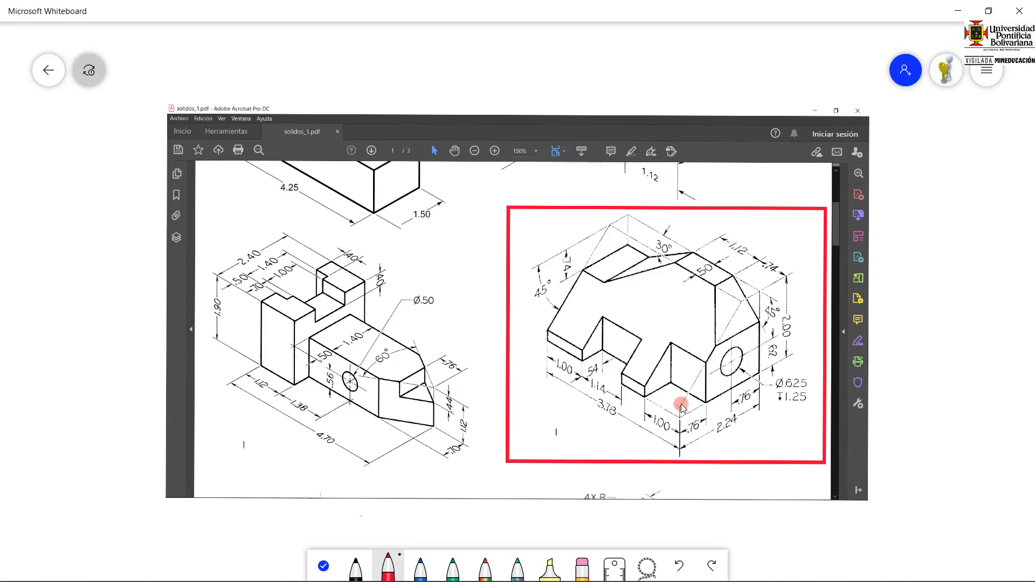
# Trace the sloped side profile around the framed part's hole face in red and undo the strokes.
pyautogui.moveTo(681, 409)
pyautogui.mouseDown()
pyautogui.moveTo(712, 346)
pyautogui.moveTo(758, 292)
pyautogui.moveTo(758, 373)
pyautogui.mouseUp()
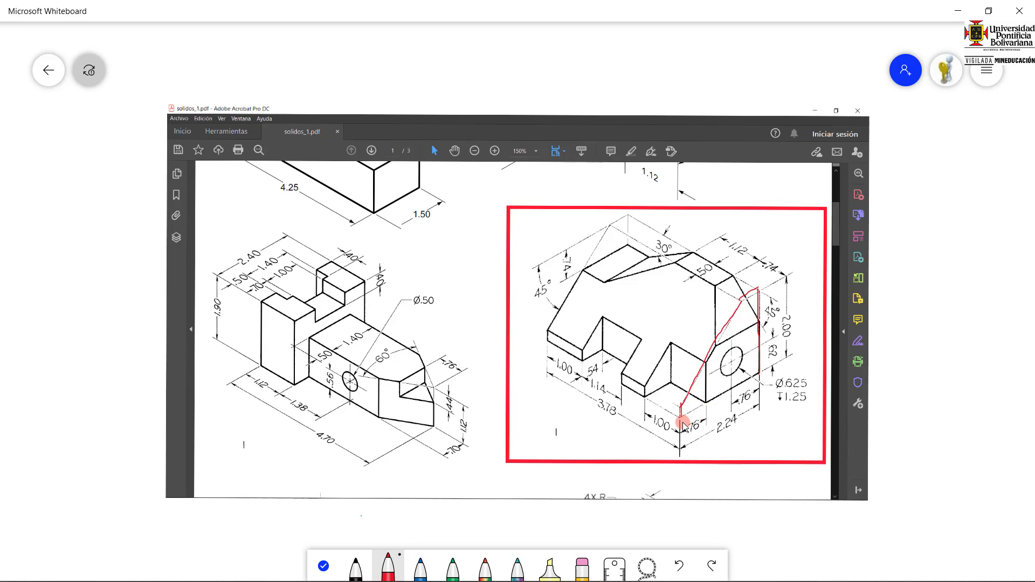
pyautogui.moveTo(682, 420); pyautogui.dragTo(770, 372)
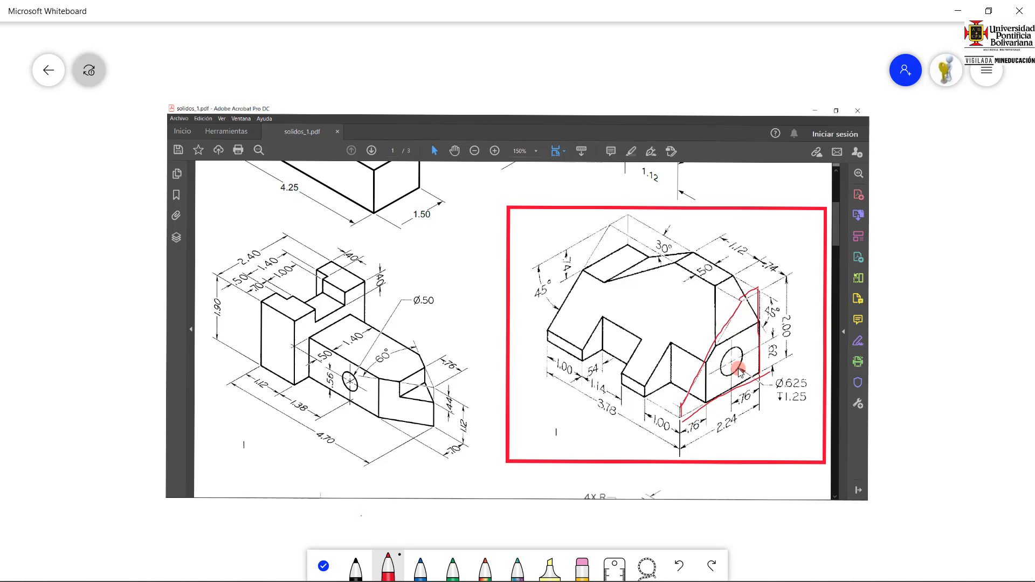
pyautogui.hotkey('ctrl', 'z')
pyautogui.hotkey('ctrl', 'z')
pyautogui.hotkey('ctrl', 'z')
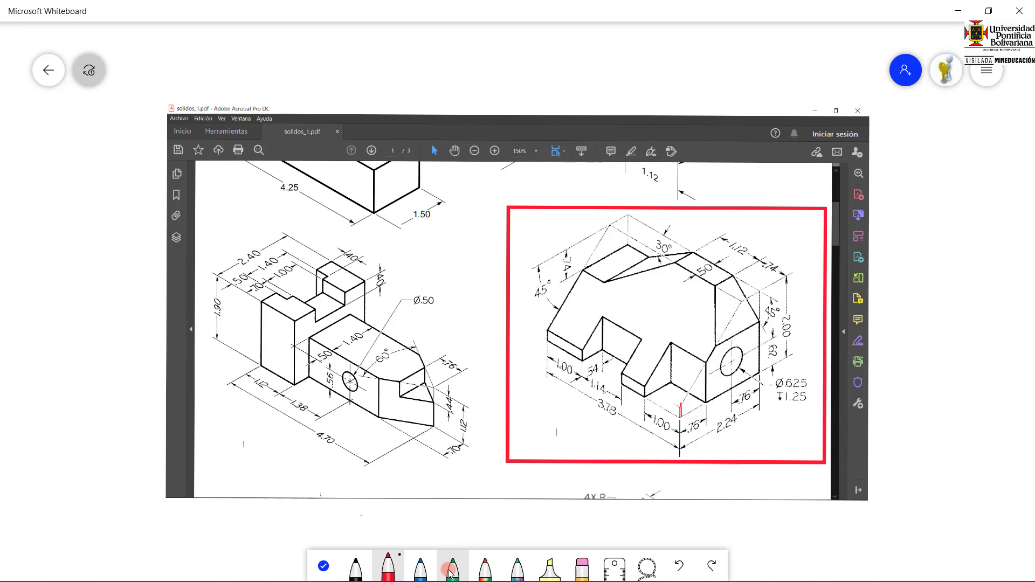
# Draw a blue arrow pointing at the framed part's front side and undo it.
pyautogui.click(420, 569)
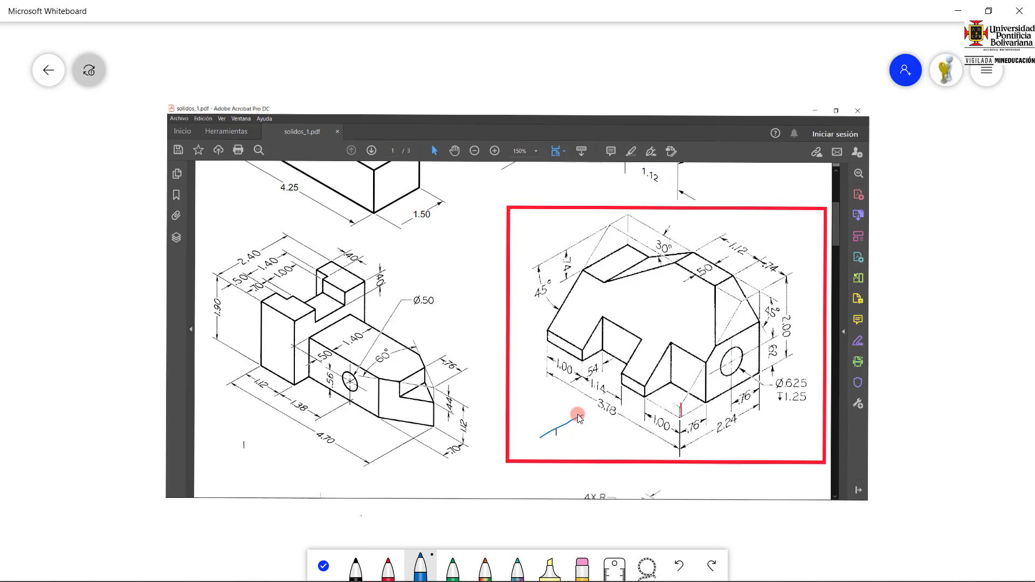
pyautogui.moveTo(577, 418); pyautogui.dragTo(581, 425)
pyautogui.hotkey('ctrl', 'z')
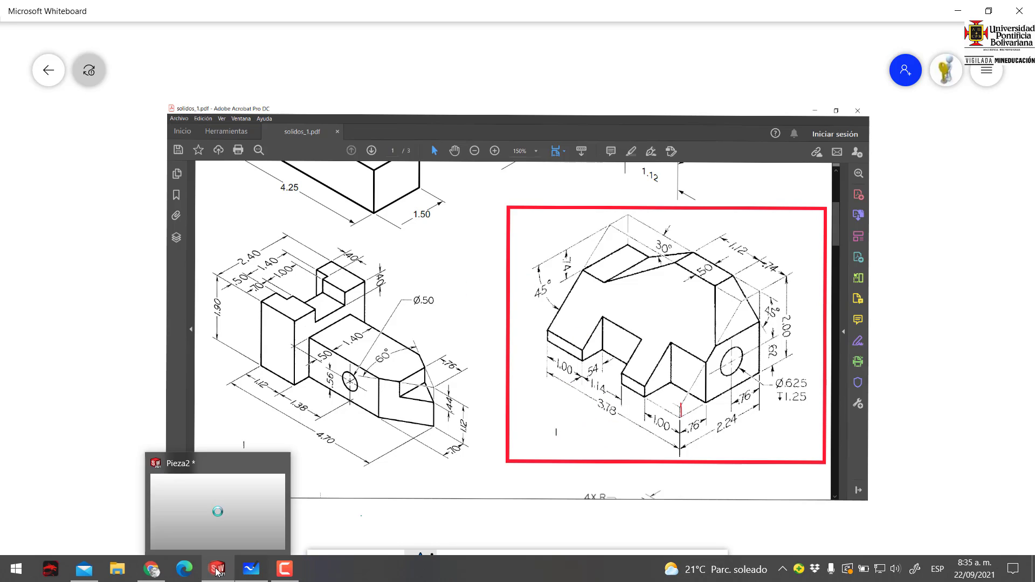
# Switch to SOLIDWORKS and, for an extruded base on the Alzado plane, sketch a center rectangle about 4.1 by 2.33 inches at the origin.
pyautogui.click(216, 570)
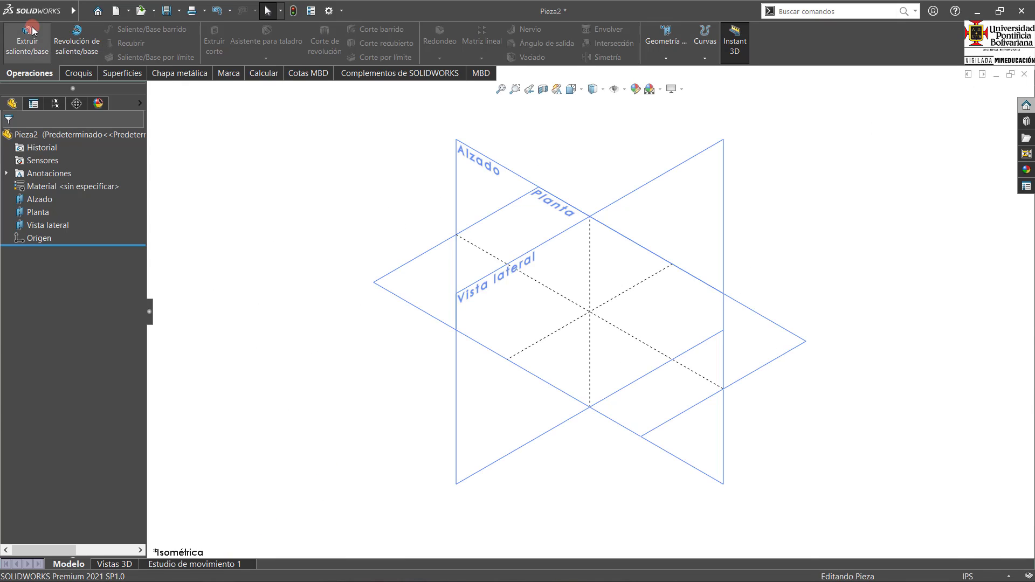
pyautogui.click(22, 40)
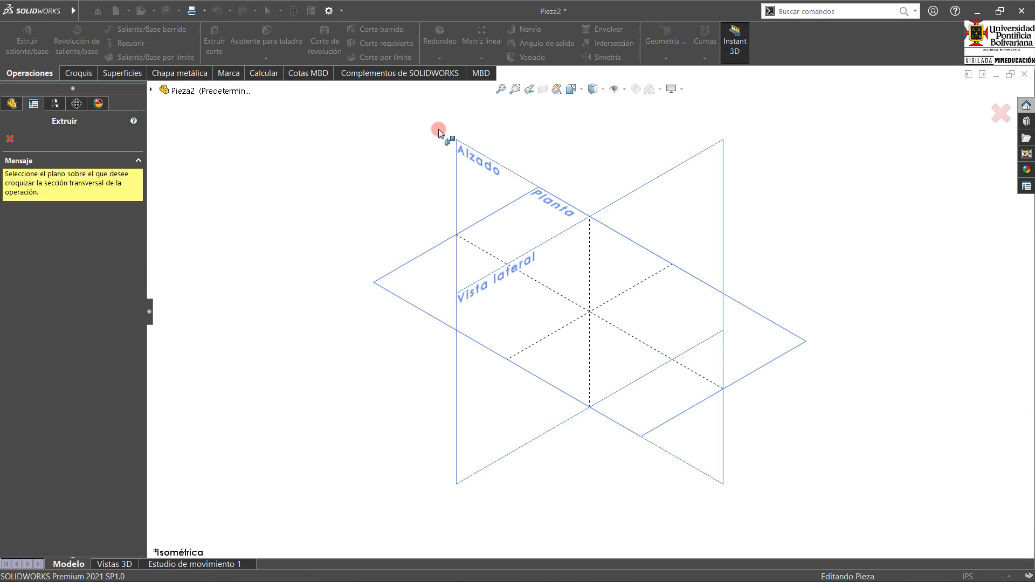
pyautogui.click(464, 164)
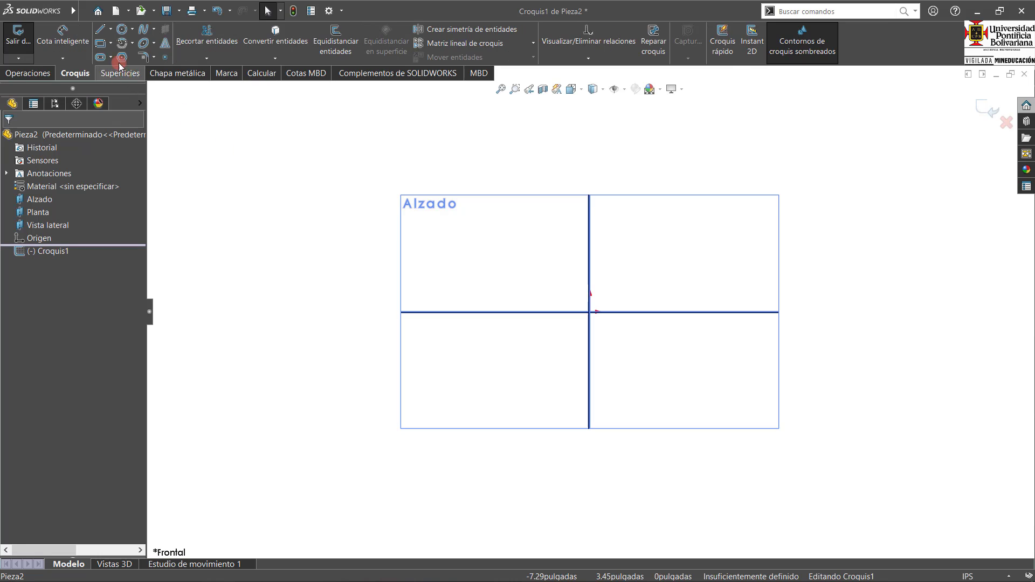
pyautogui.click(111, 43)
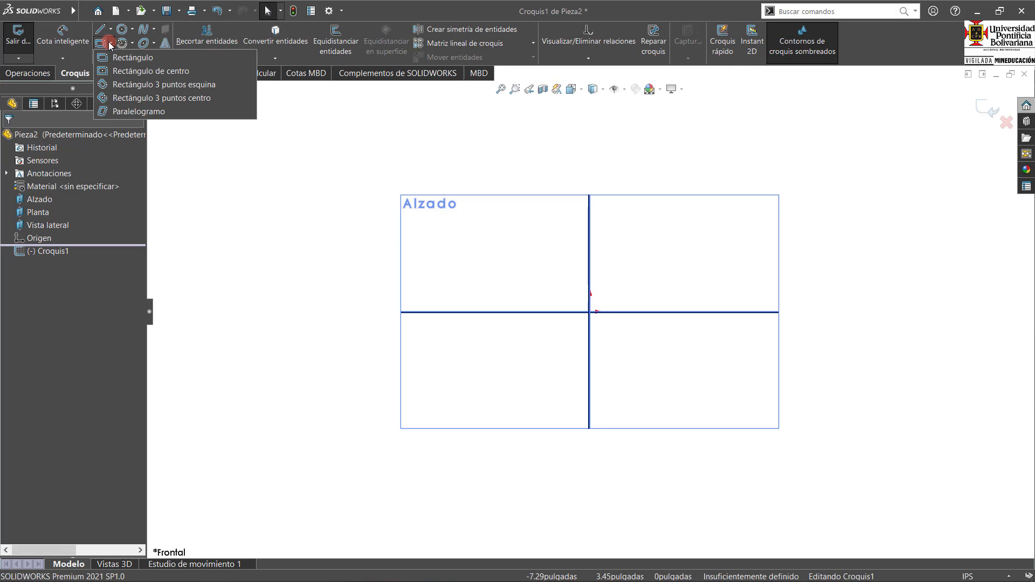
pyautogui.click(109, 72)
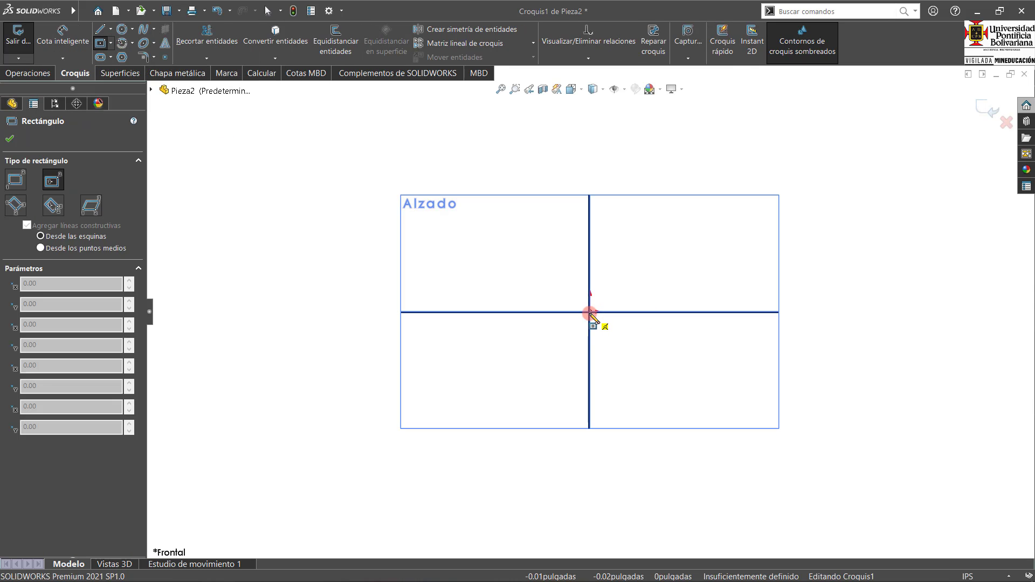
pyautogui.moveTo(590, 312); pyautogui.dragTo(479, 248)
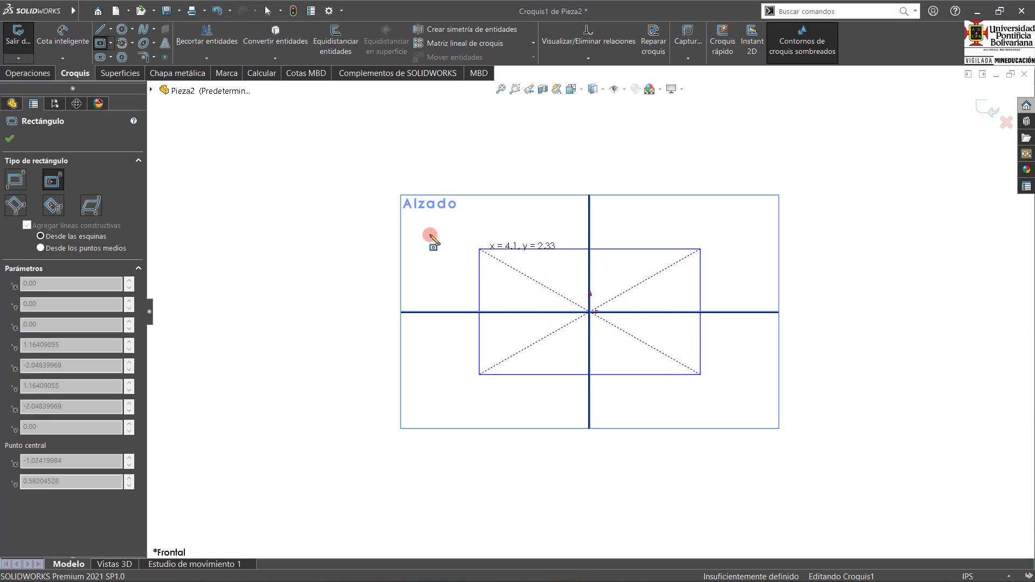
# Dimension the rectangle's width between its two vertical sides as 3.78 inches.
pyautogui.click(66, 37)
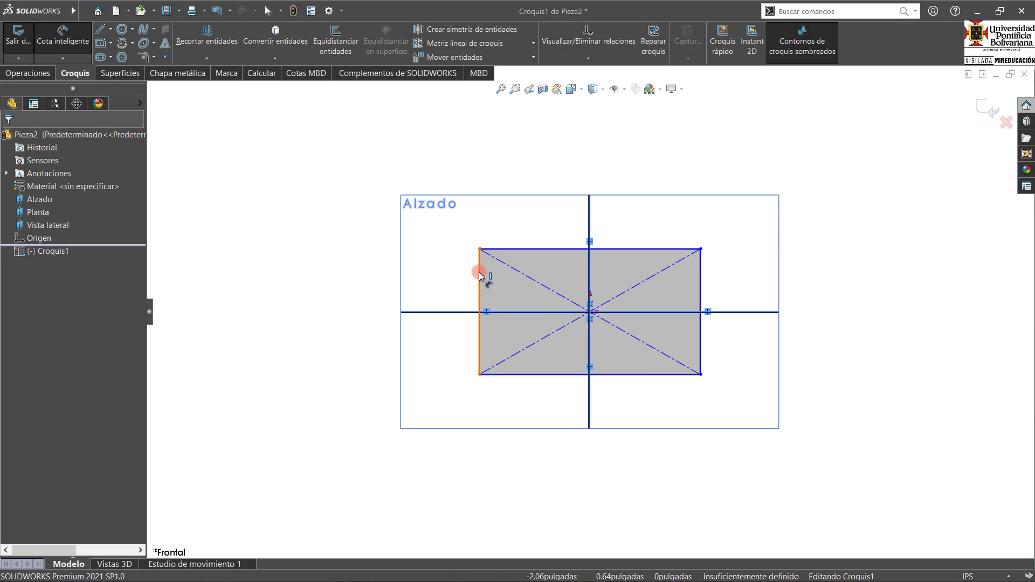
pyautogui.click(489, 280)
pyautogui.click(701, 282)
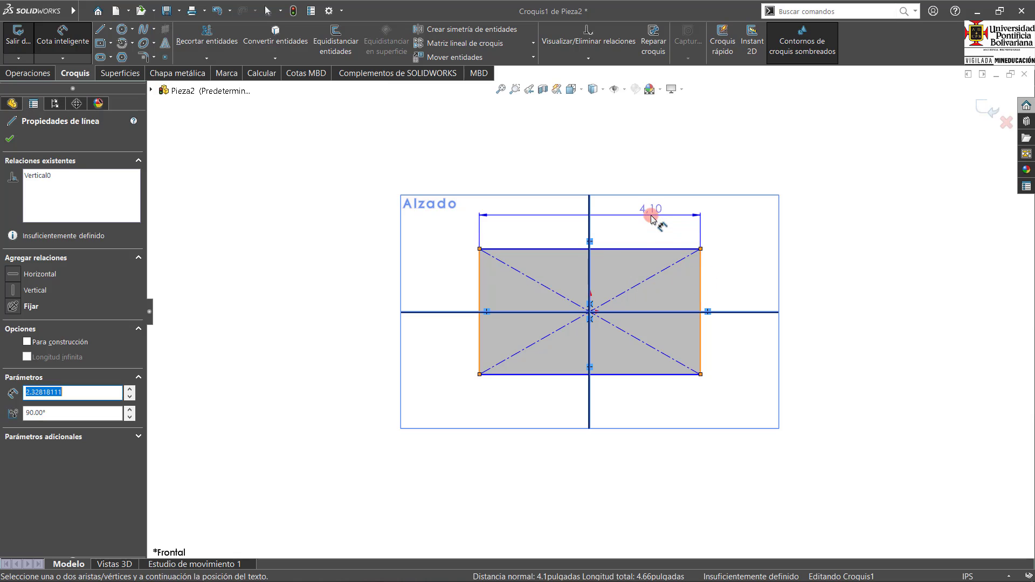
pyautogui.click(650, 218)
pyautogui.write('3,78')
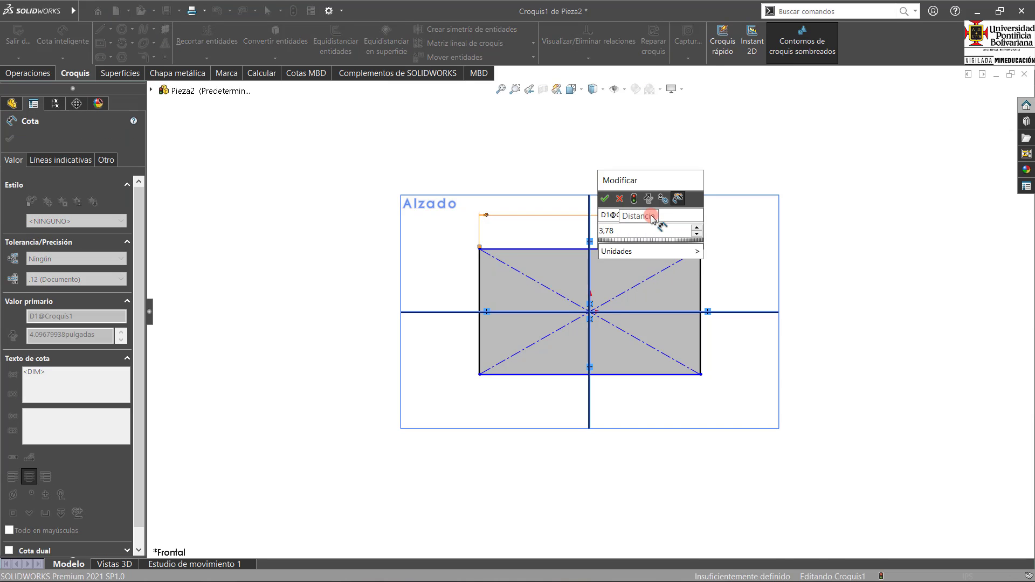
pyautogui.press('Return')
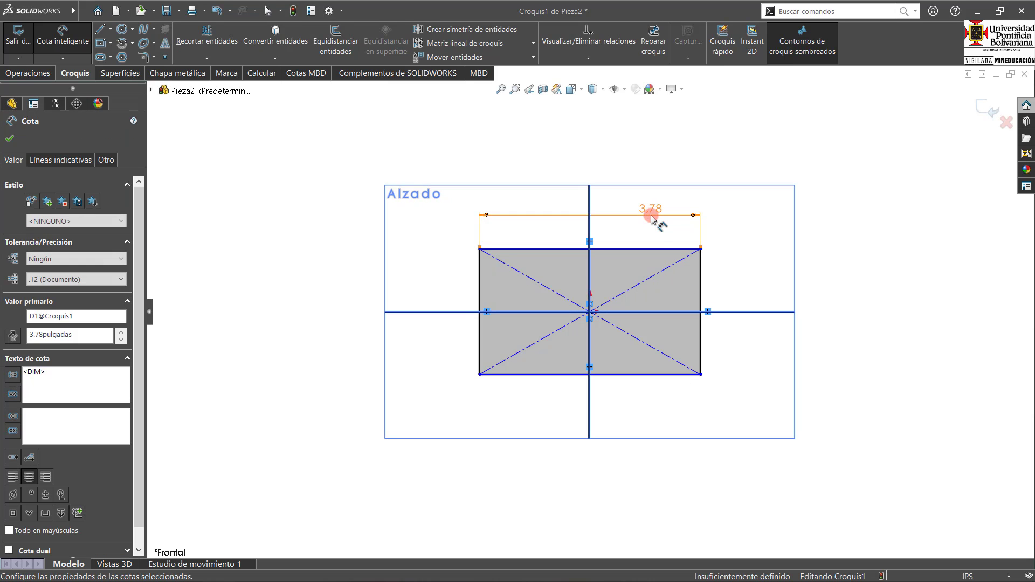
# Dimension the rectangle's height between its two horizontal sides as 2 inches.
pyautogui.click(654, 249)
pyautogui.click(650, 375)
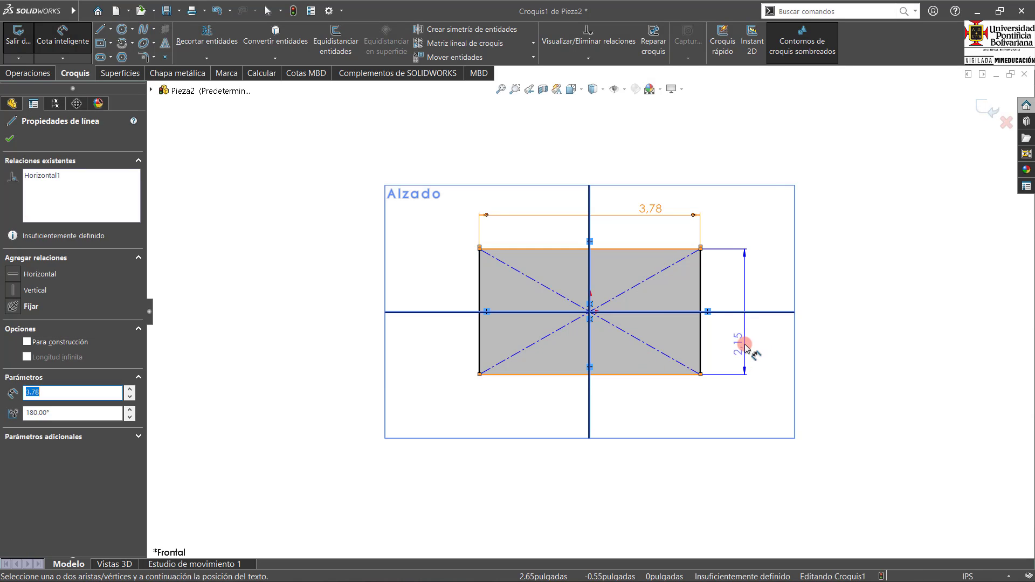
pyautogui.click(745, 345)
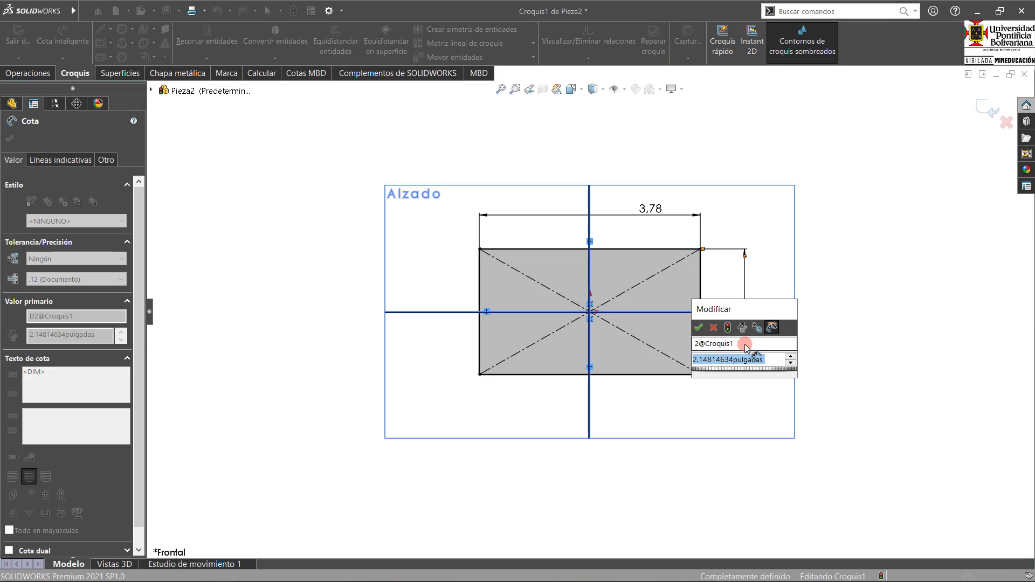
pyautogui.write('2')
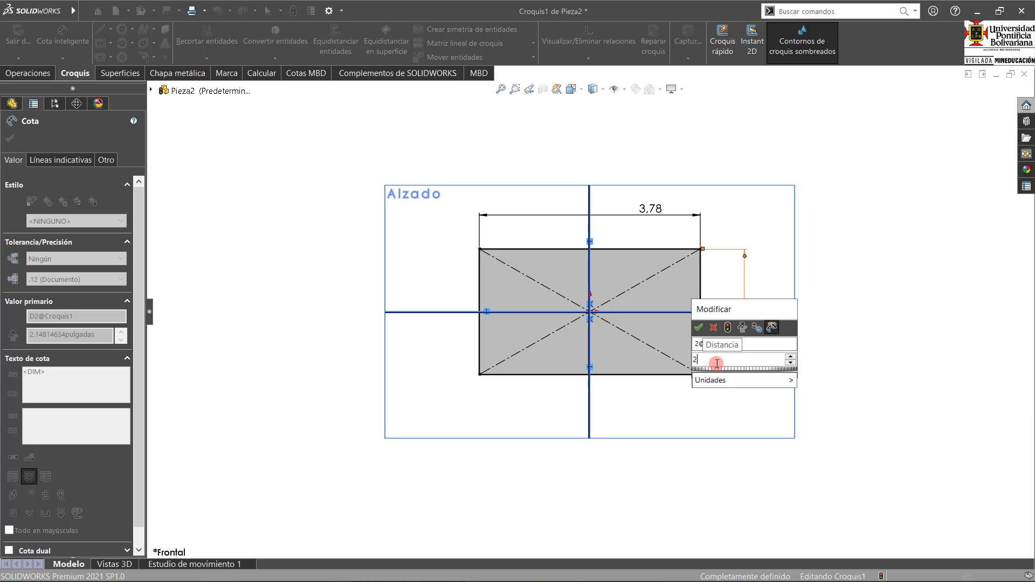
pyautogui.press('Return')
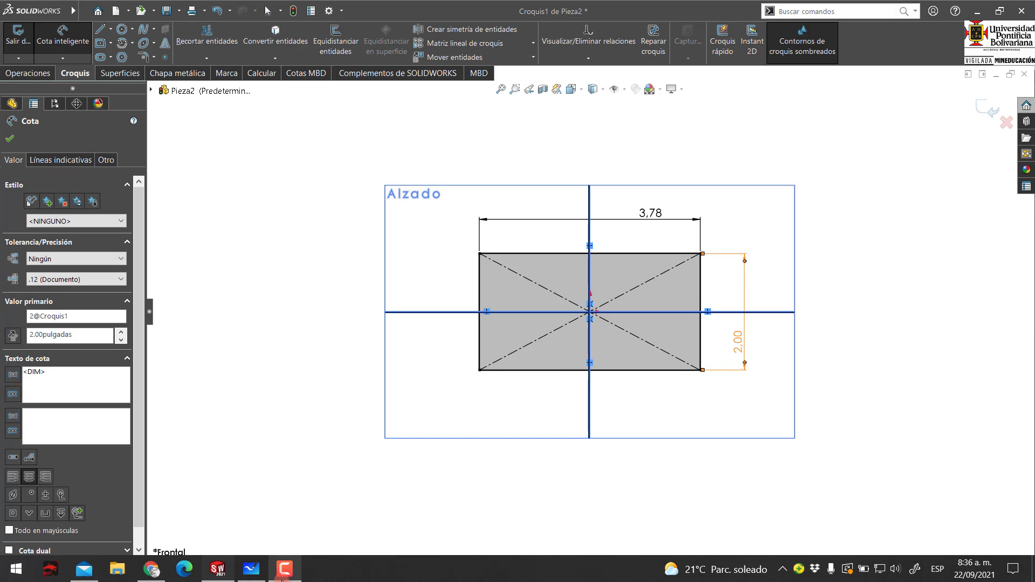
# Consult the Whiteboard drawing, then in SOLIDWORKS sketch a horizontal line from the rectangle's left side and a sloped line about 0.88 inches up to its top edge.
pyautogui.click(248, 574)
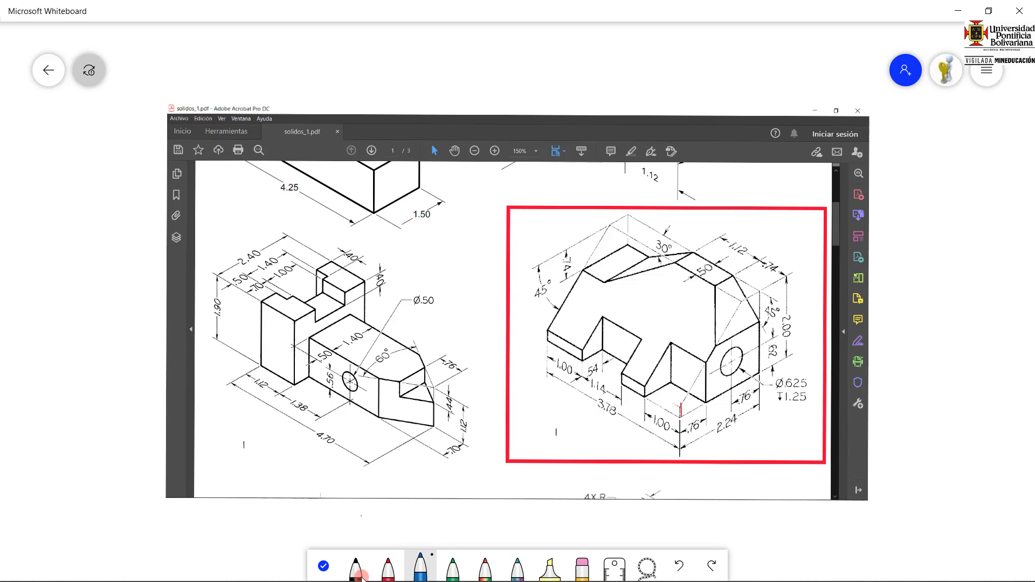
pyautogui.moveTo(270, 576)
pyautogui.click(219, 569)
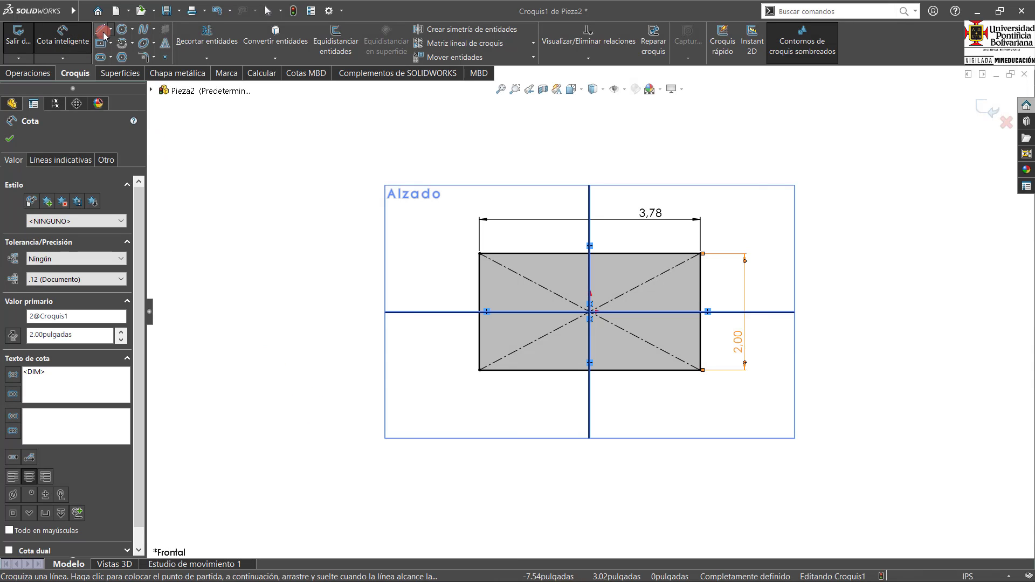
pyautogui.click(100, 29)
pyautogui.click(479, 293)
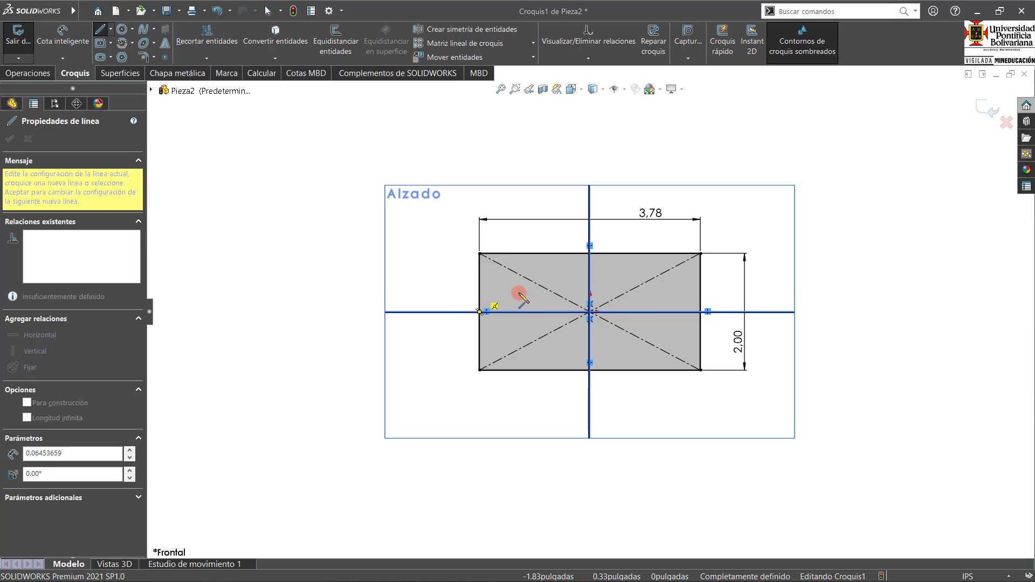
pyautogui.click(528, 292)
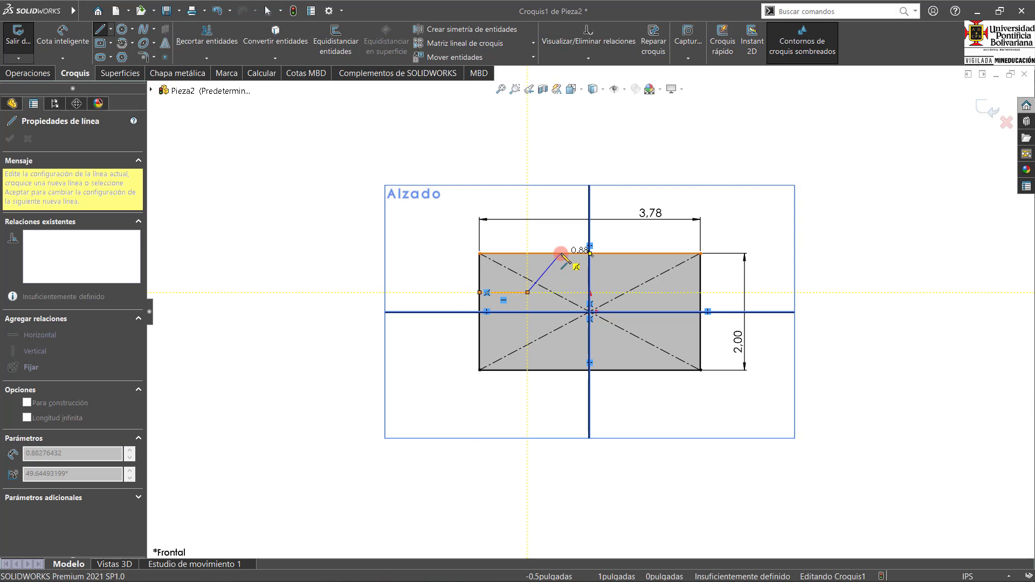
pyautogui.click(561, 254)
pyautogui.press('Escape')
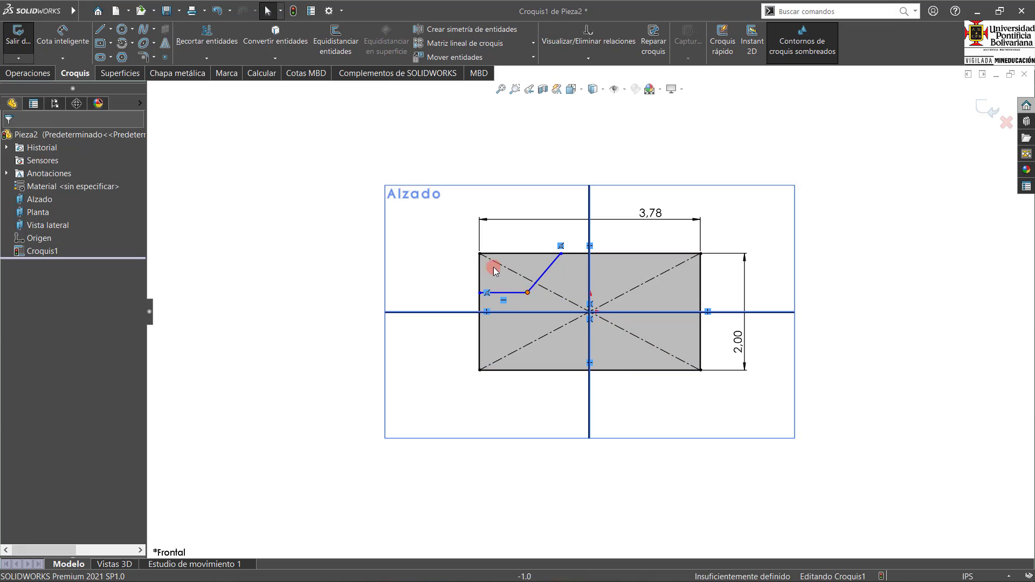
# Sketch a diagonal line about 0.96 inches long across the rectangle's upper-right corner, from the top edge to the right side.
pyautogui.click(101, 32)
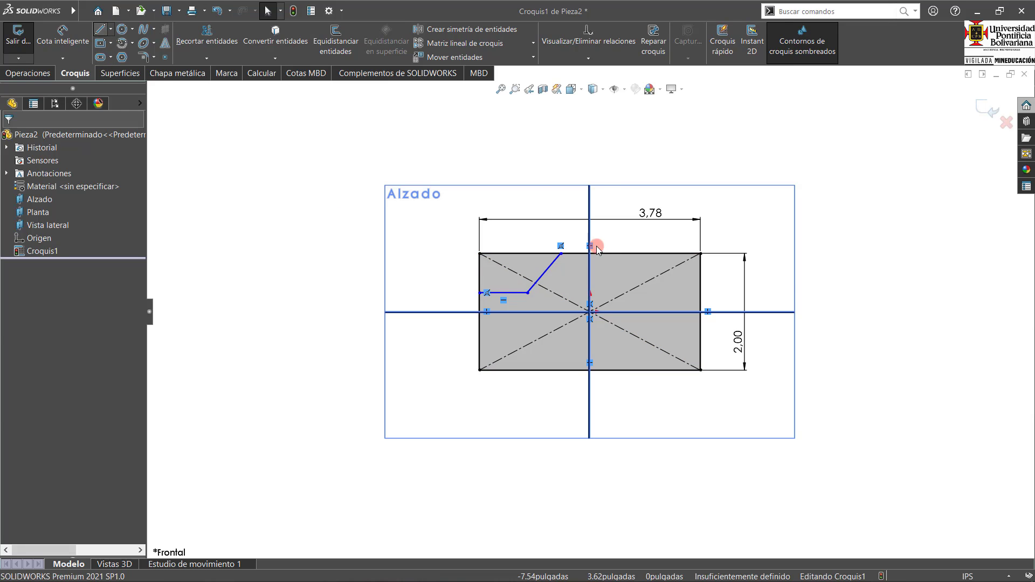
pyautogui.click(658, 254)
pyautogui.click(701, 289)
pyautogui.press('Escape')
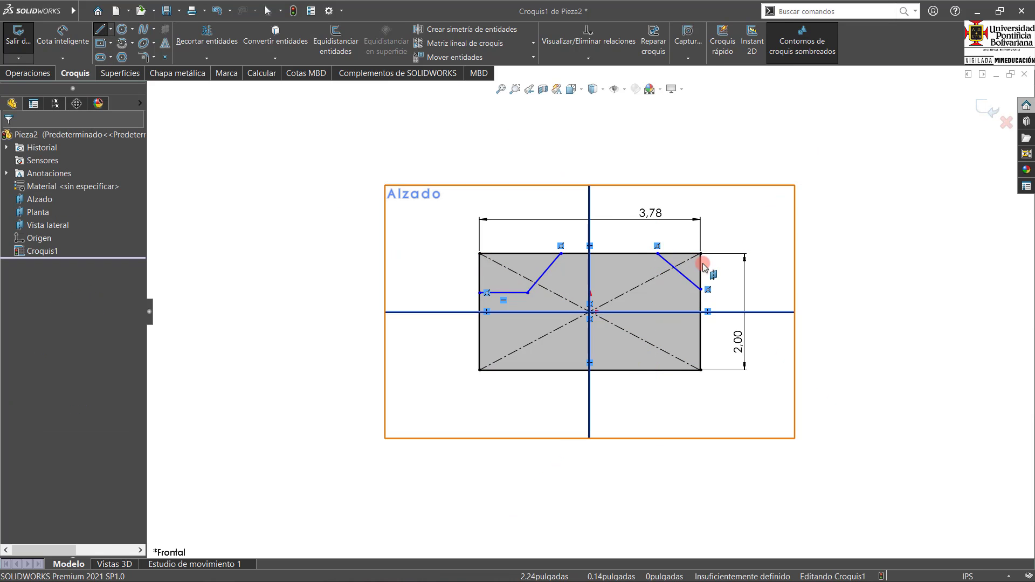
# Consult the Whiteboard drawing, then in SOLIDWORKS dimension the vertical distance from the rectangle's top edge to the short horizontal line's left end as 0.74 inches.
pyautogui.moveTo(381, 580)
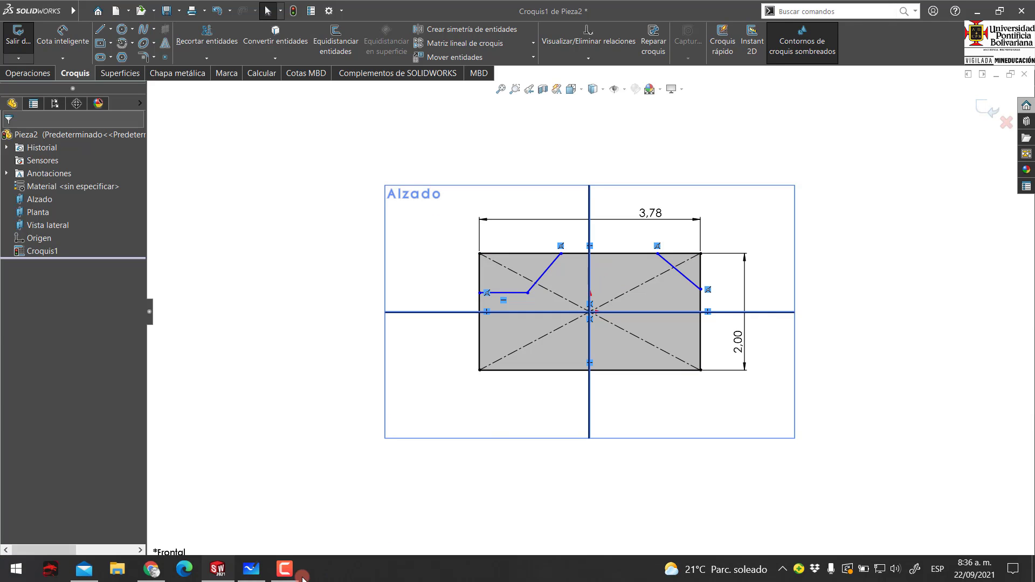
pyautogui.click(251, 569)
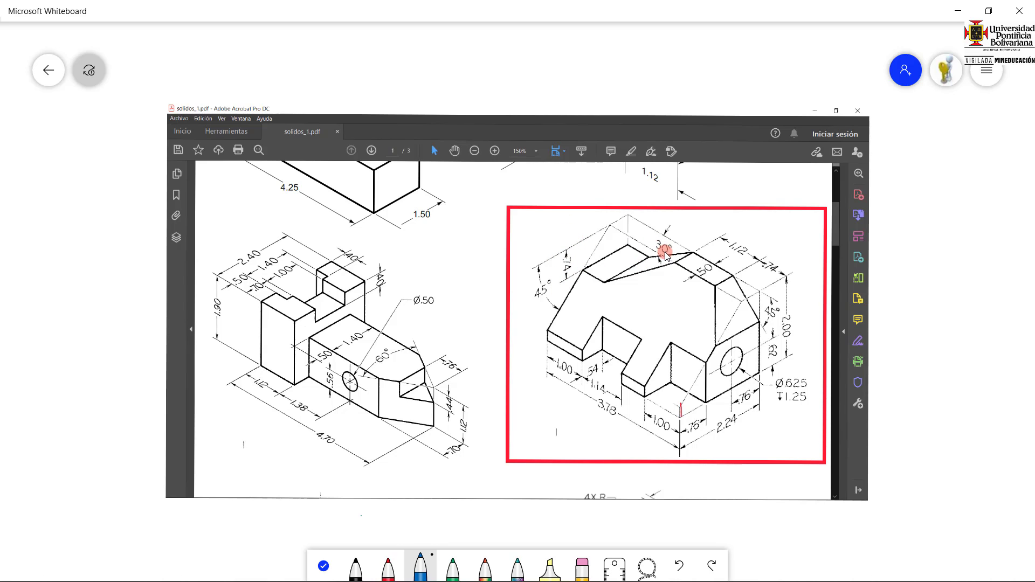
pyautogui.click(217, 569)
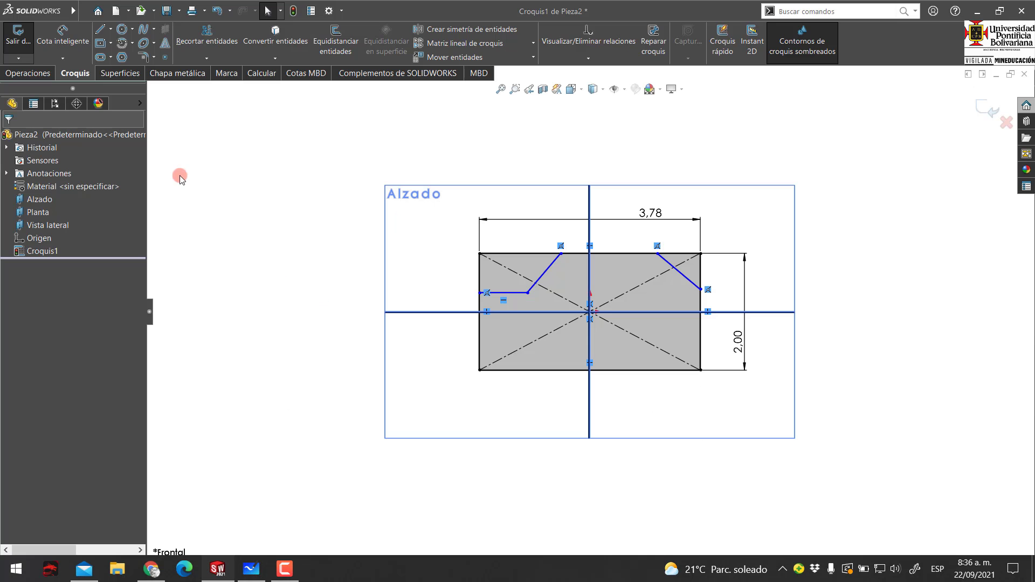
pyautogui.click(63, 34)
pyautogui.click(506, 254)
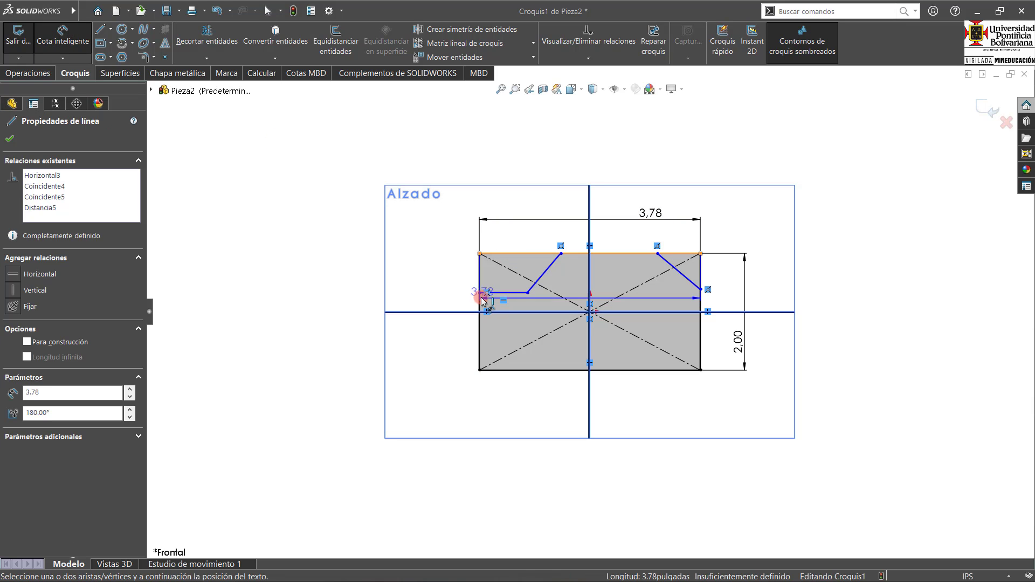
pyautogui.click(480, 293)
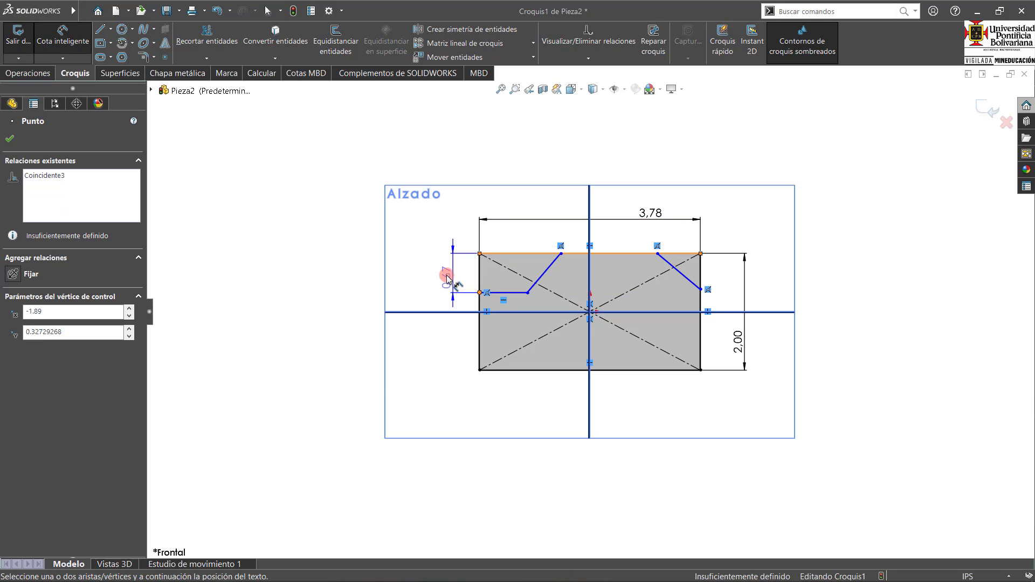
pyautogui.click(442, 274)
pyautogui.write('0,')
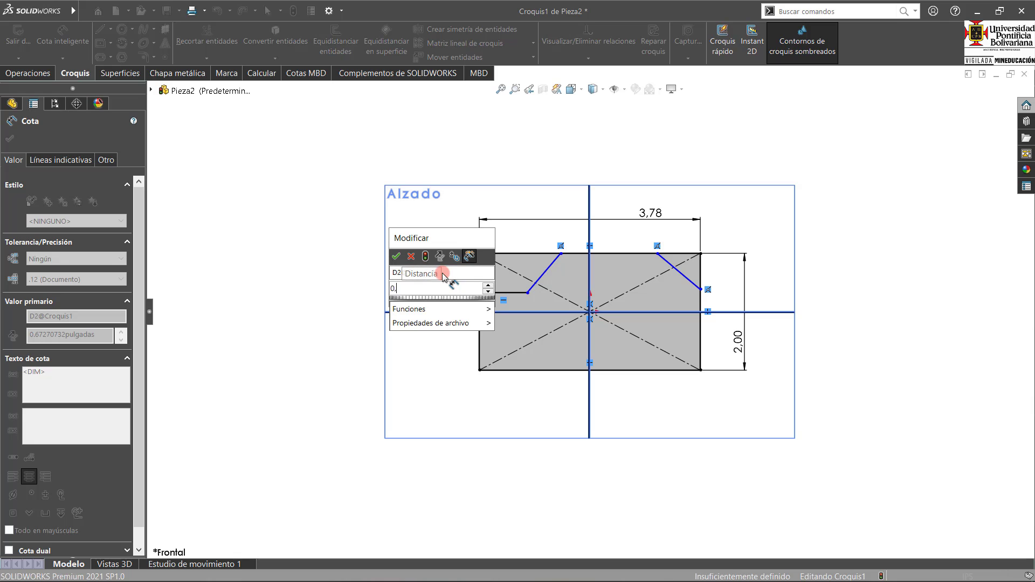
pyautogui.write('74')
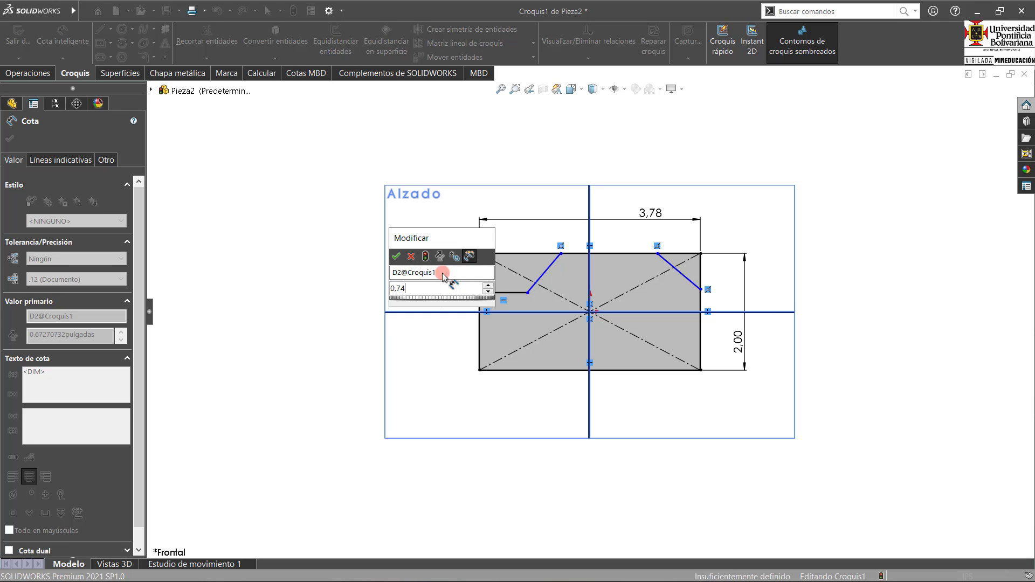
pyautogui.press('Return')
pyautogui.click(372, 248)
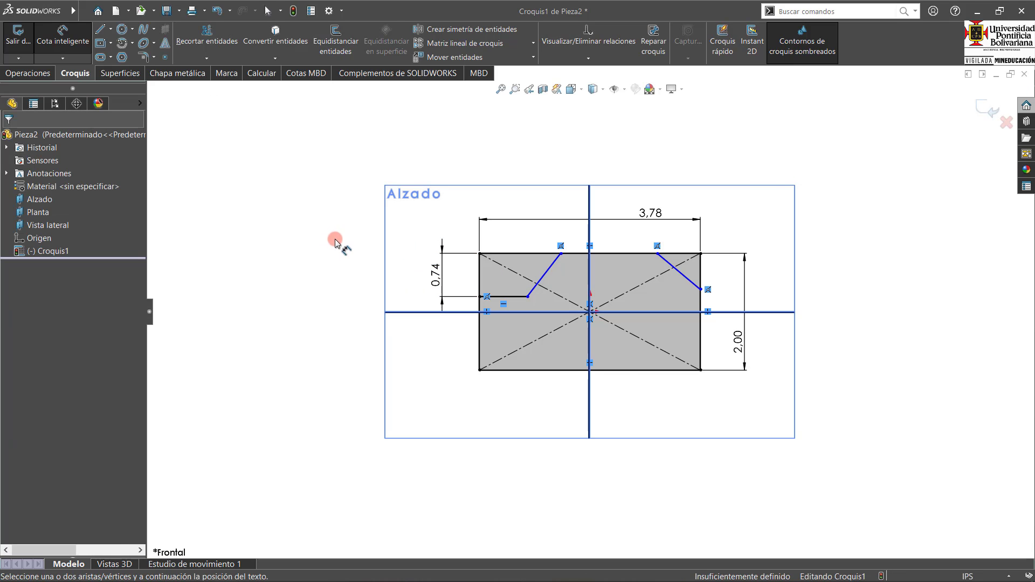
# Dimension the angle between the rectangle's top edge and the left sloped line as 30°.
pyautogui.click(545, 255)
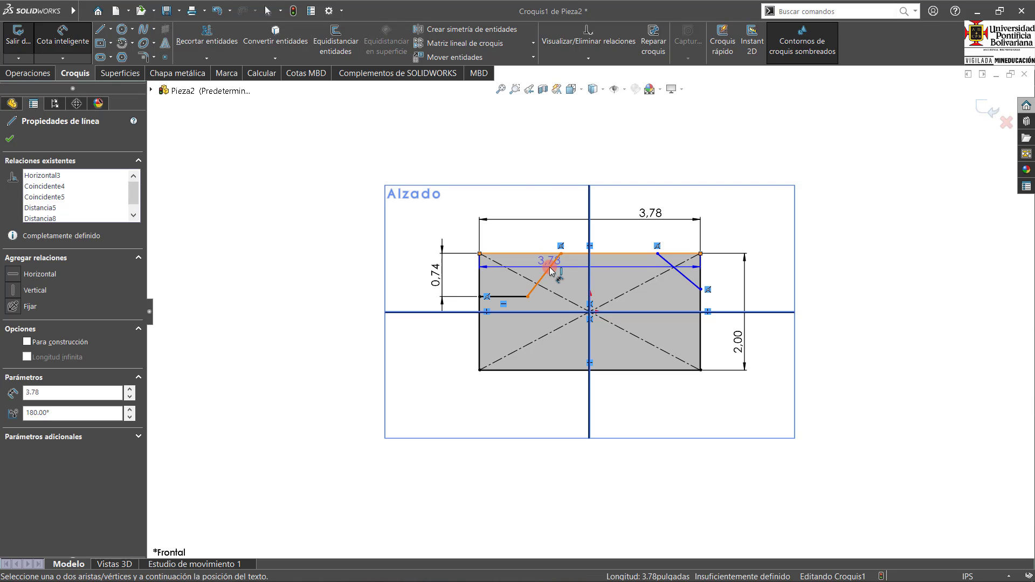
pyautogui.click(547, 273)
pyautogui.click(467, 278)
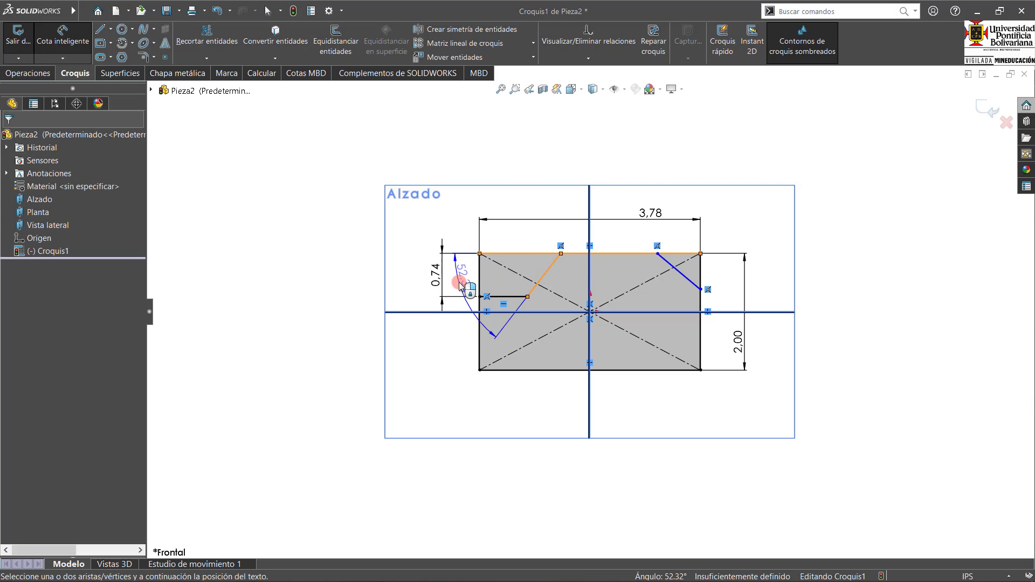
pyautogui.write('30')
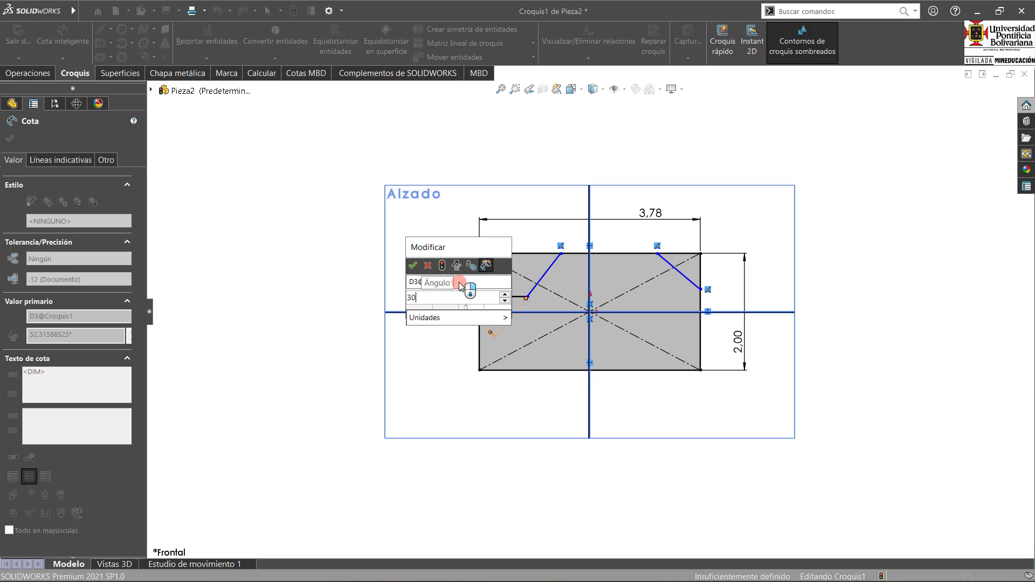
pyautogui.press('Return')
pyautogui.click(300, 230)
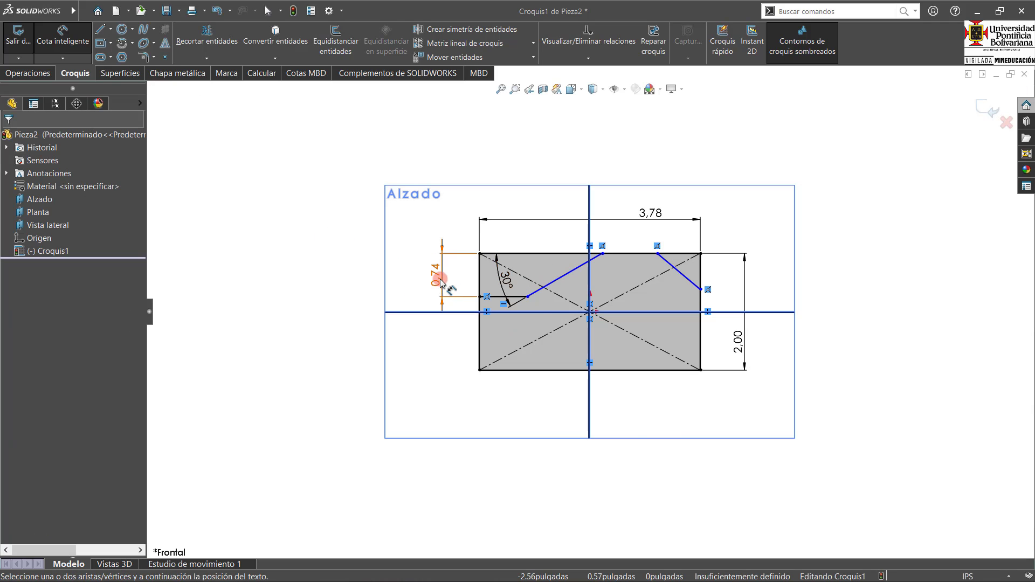
# Reposition the left 0.74 and 30° dimensions outside the rectangle, clear of the profile.
pyautogui.moveTo(441, 282); pyautogui.dragTo(424, 282)
pyautogui.moveTo(506, 283); pyautogui.dragTo(456, 282)
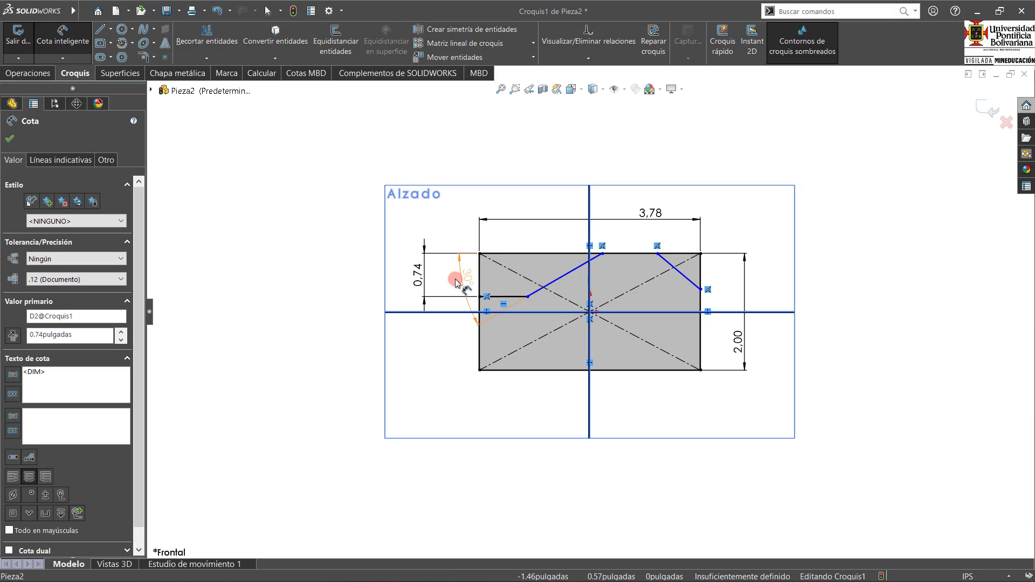
pyautogui.click(342, 258)
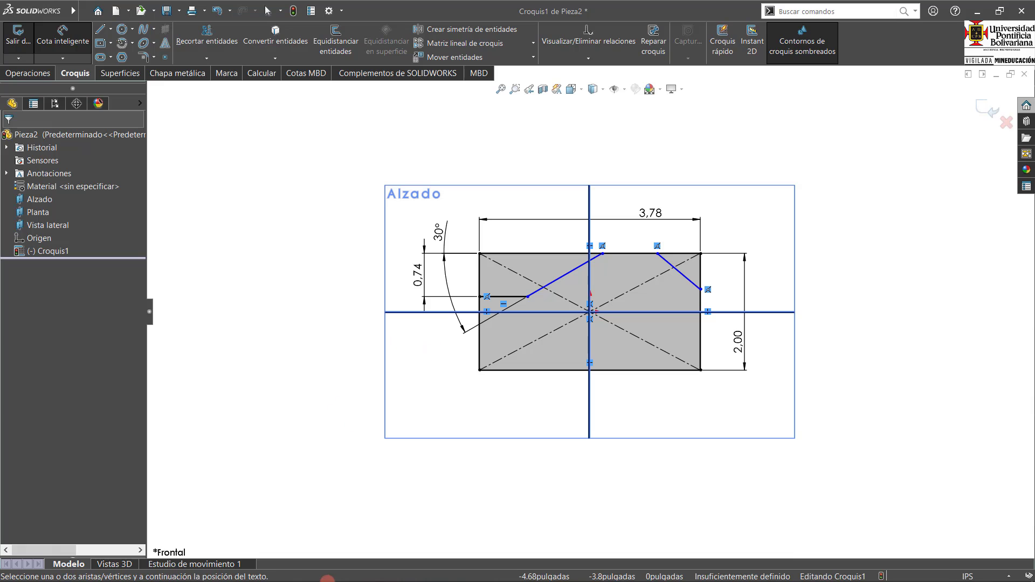
# Consult the Whiteboard drawing, then in SOLIDWORKS dimension the angle between the right diagonal line and the rectangle's top edge as 45°.
pyautogui.click(251, 569)
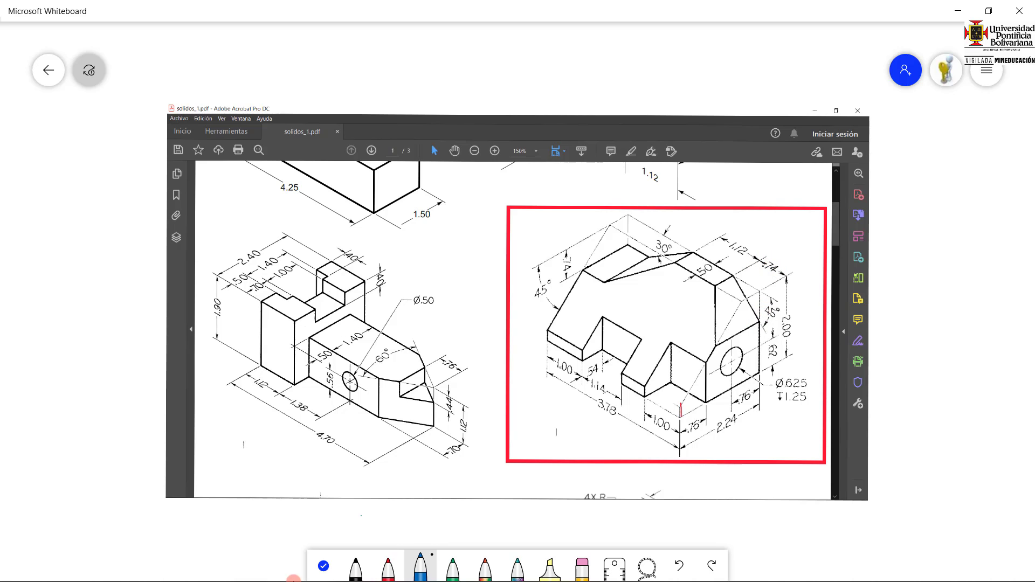
pyautogui.click(221, 571)
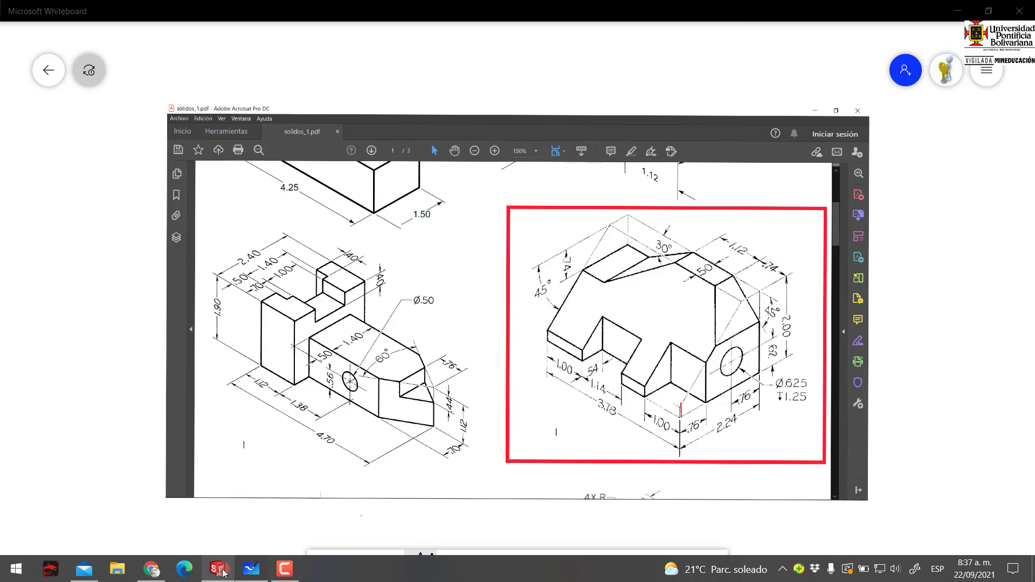
pyautogui.click(672, 265)
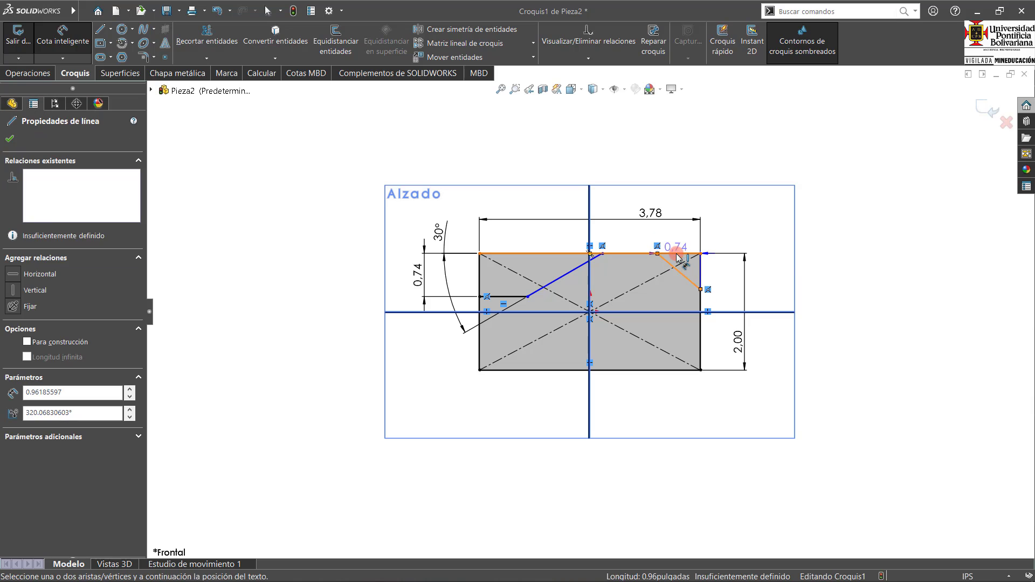
pyautogui.click(696, 260)
pyautogui.click(720, 279)
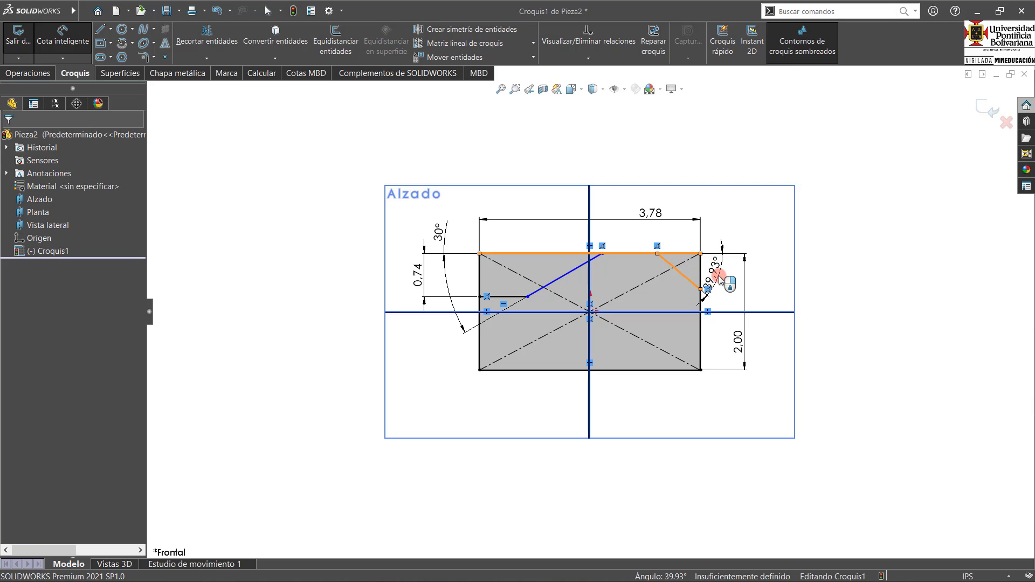
pyautogui.write('45')
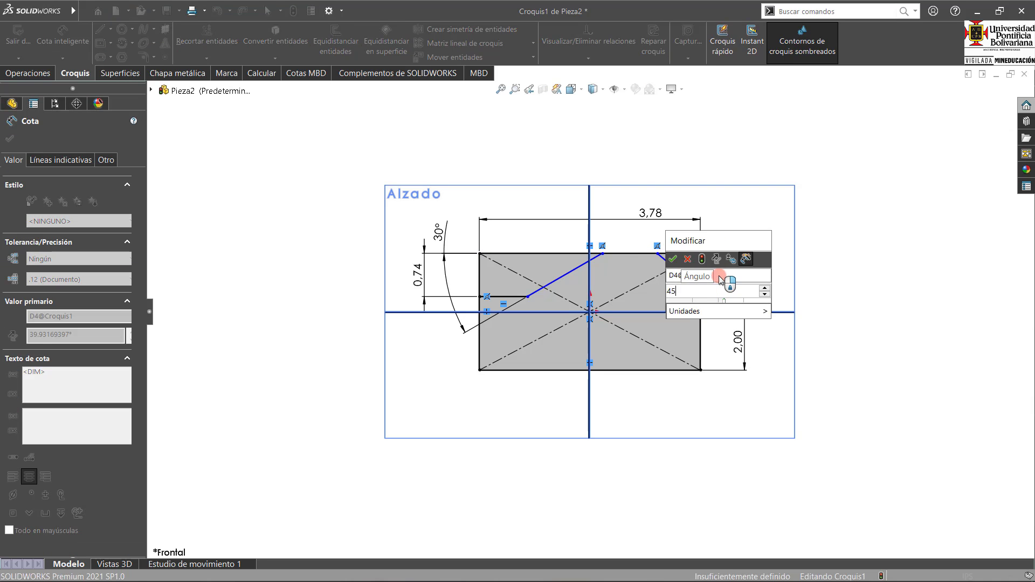
pyautogui.press('Return')
pyautogui.click(838, 285)
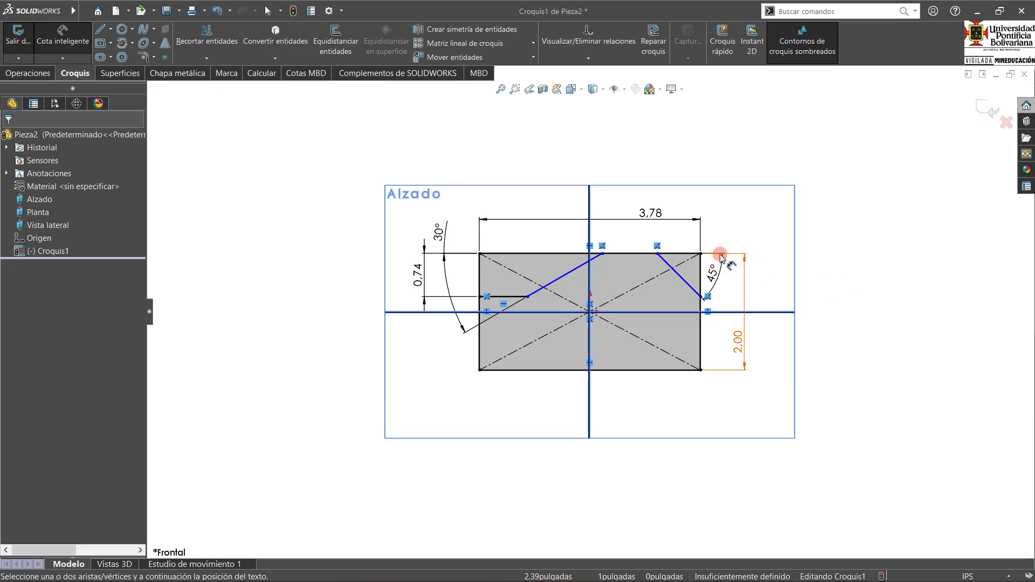
# Dimension the horizontal distance from the rectangle's right side to the right diagonal line's upper end as 0.74 inches.
pyautogui.click(701, 275)
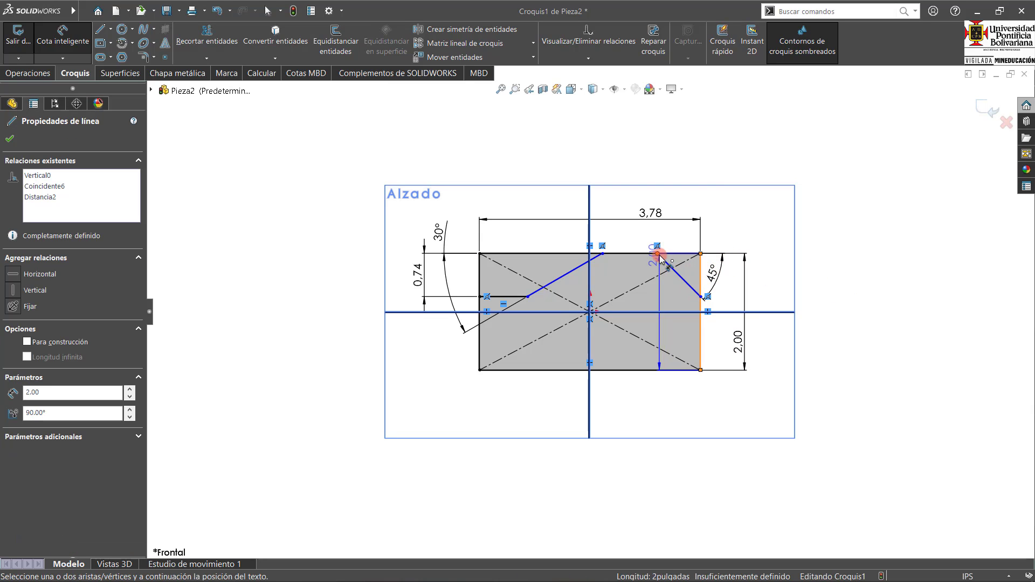
pyautogui.click(658, 255)
pyautogui.click(681, 244)
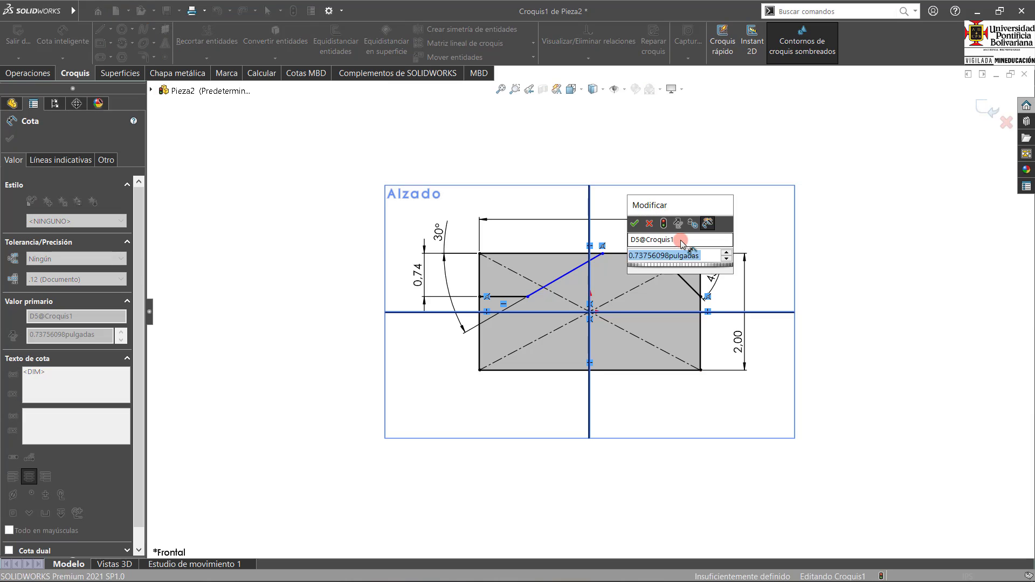
pyautogui.write('0,74')
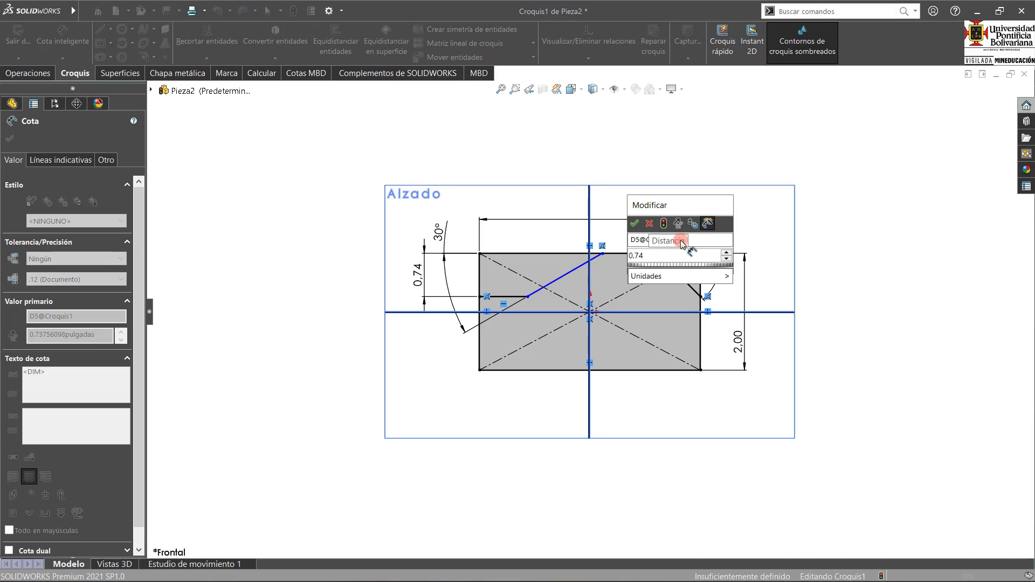
pyautogui.press('Return')
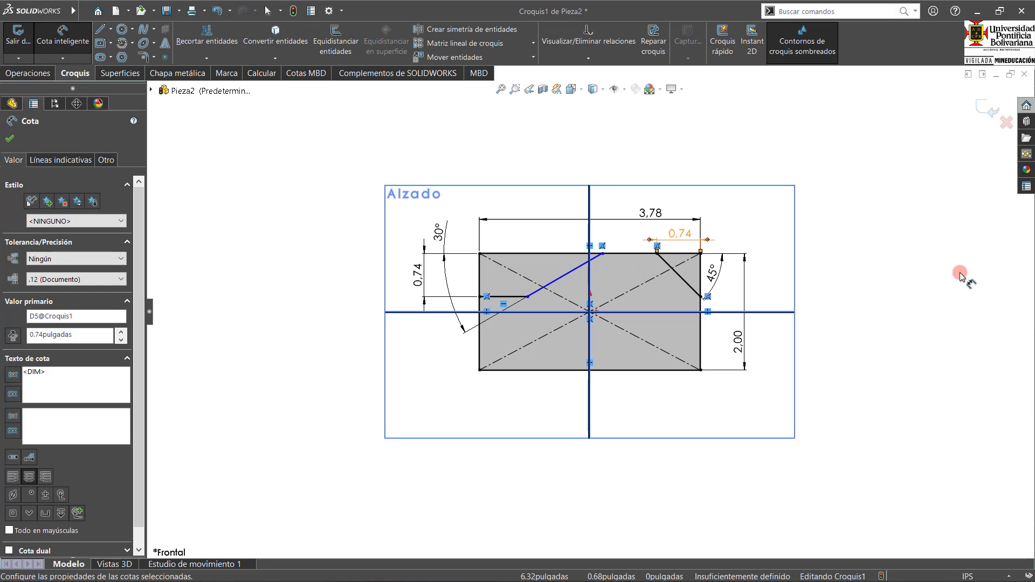
# Move the overall 3.78 and right-hand 0.74 dimensions higher above the rectangle so they are clearly spaced.
pyautogui.click(959, 274)
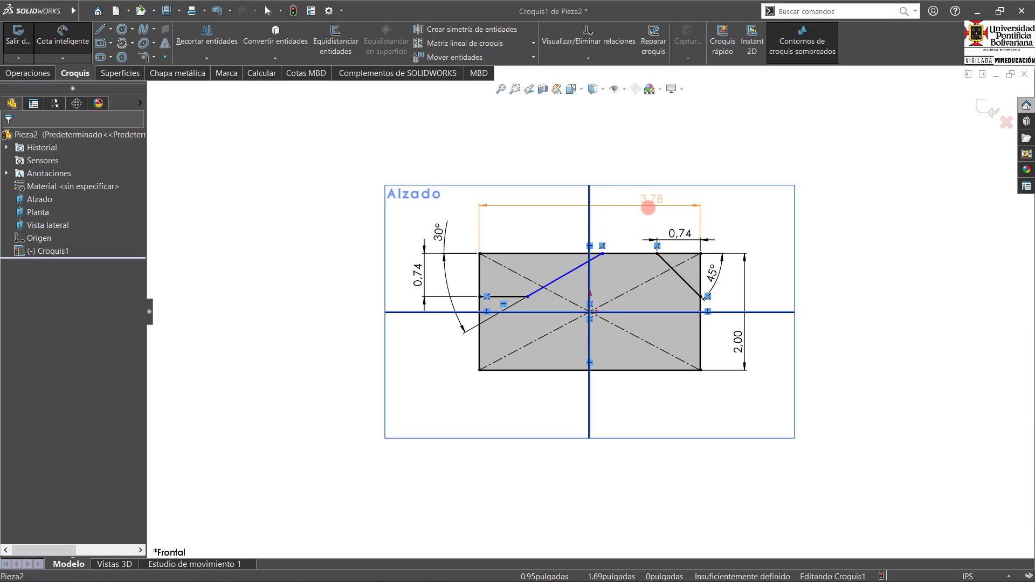
pyautogui.click(650, 211)
pyautogui.click(862, 317)
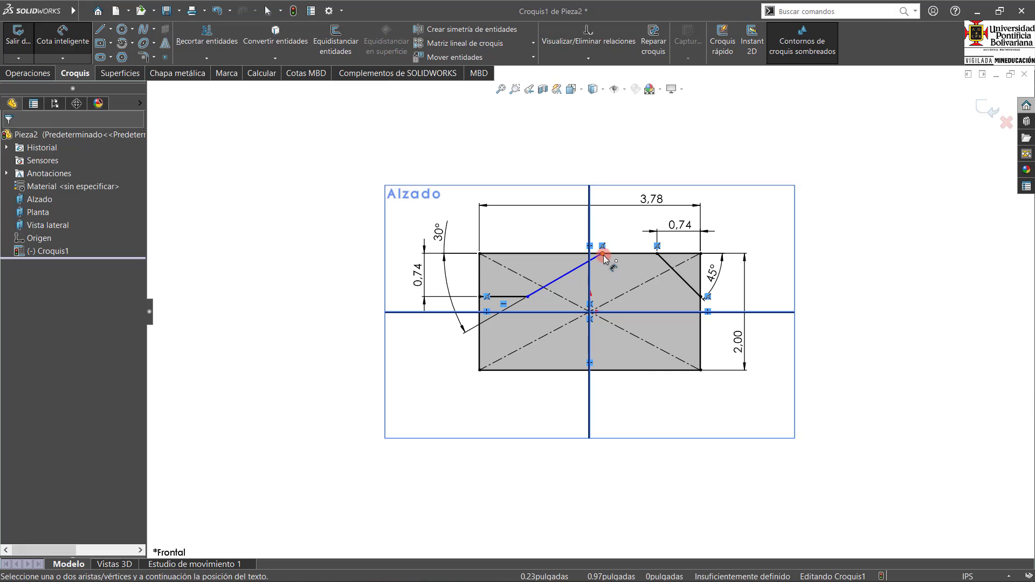
# Consult the Whiteboard drawing, then in SOLIDWORKS dimension the distance between the upper ends of the two sloped lines as 1.12 inches.
pyautogui.click(251, 569)
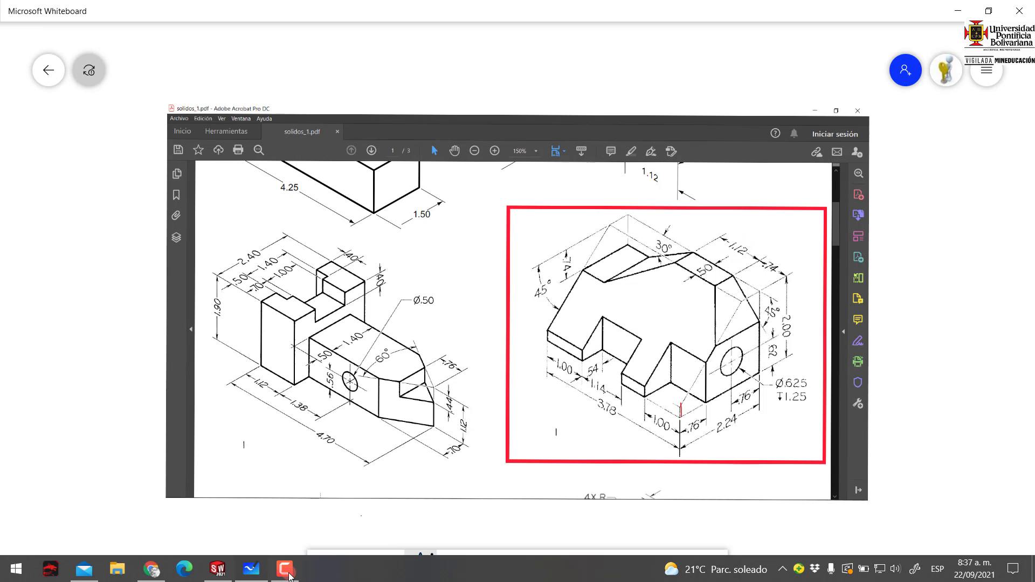
pyautogui.click(220, 569)
pyautogui.click(603, 254)
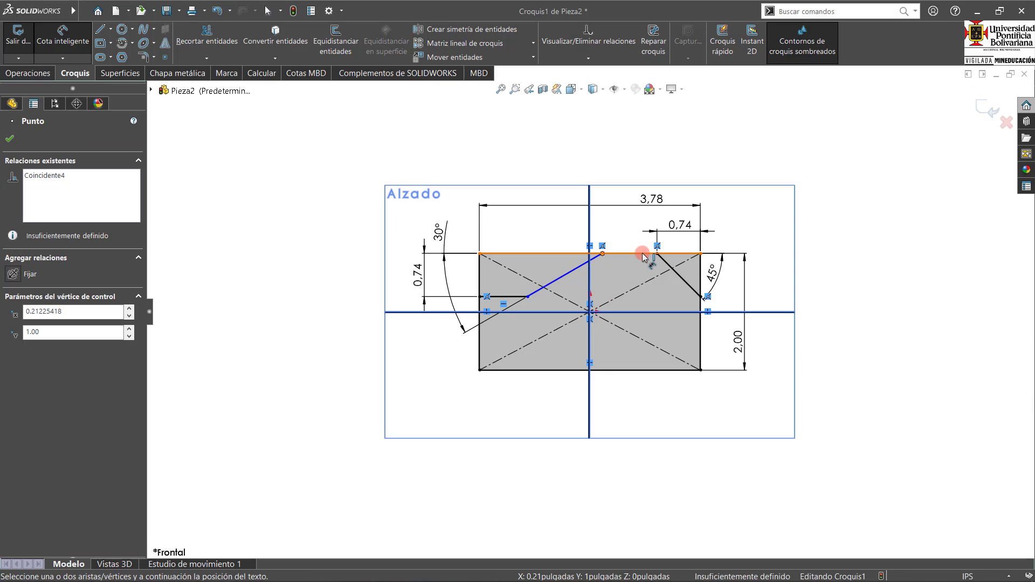
pyautogui.click(657, 252)
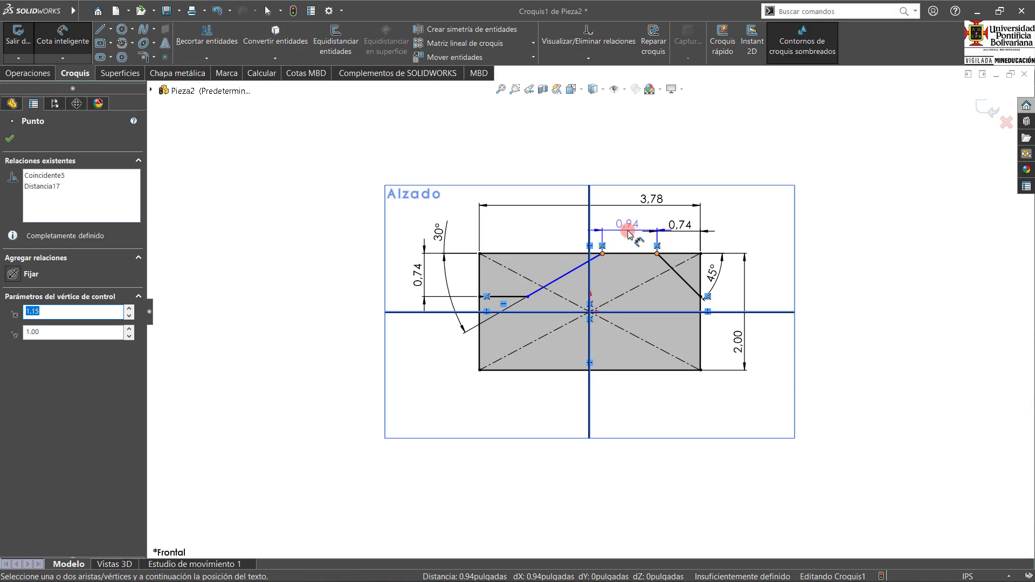
pyautogui.click(628, 235)
pyautogui.write('1')
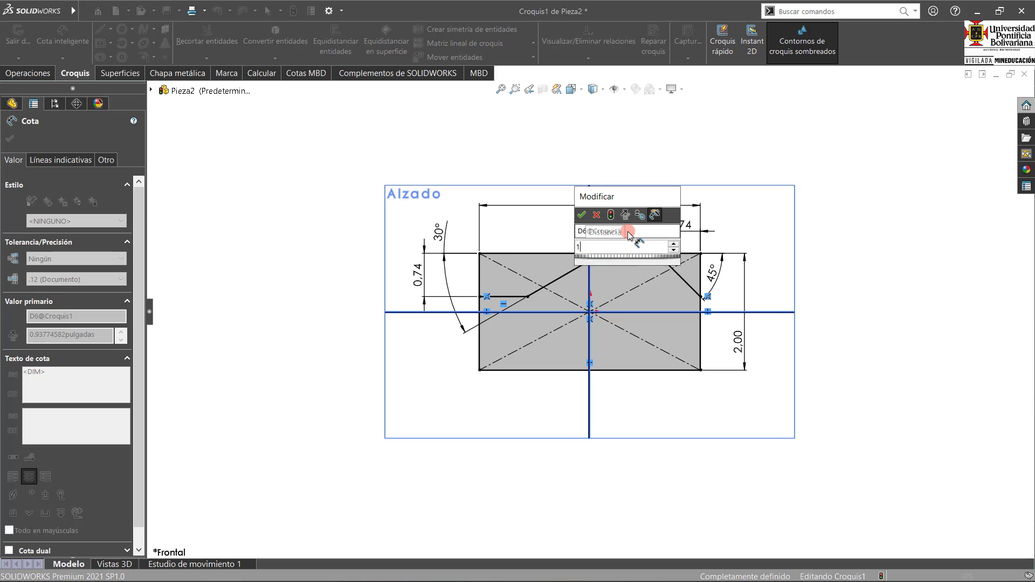
pyautogui.write(',12')
pyautogui.press('Return')
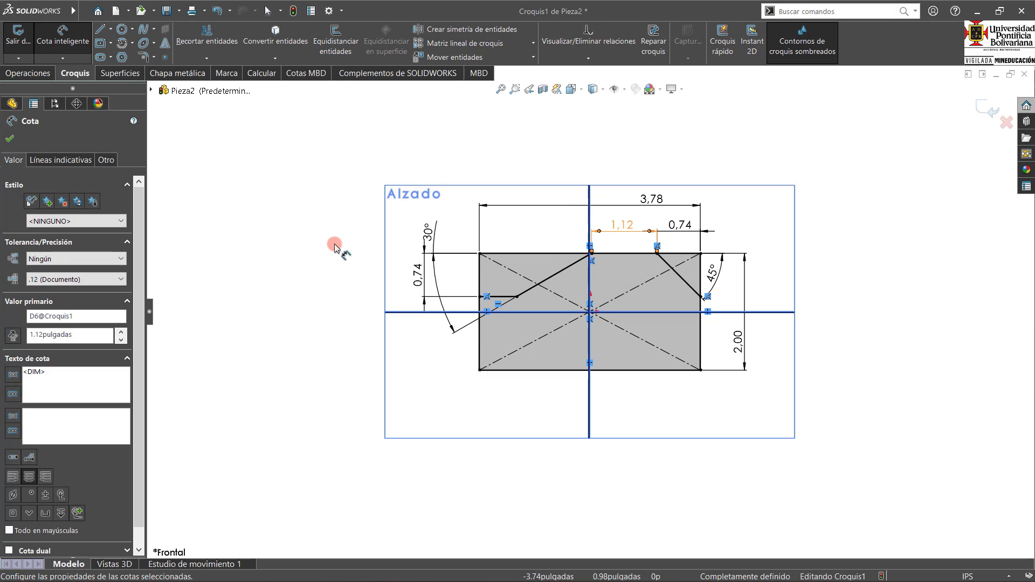
pyautogui.click(297, 228)
# Trim the rectangle's two upper corners outside the sloped lines and move the 3.78 dimension back above the others.
pyautogui.scroll(-2, 587, 261)
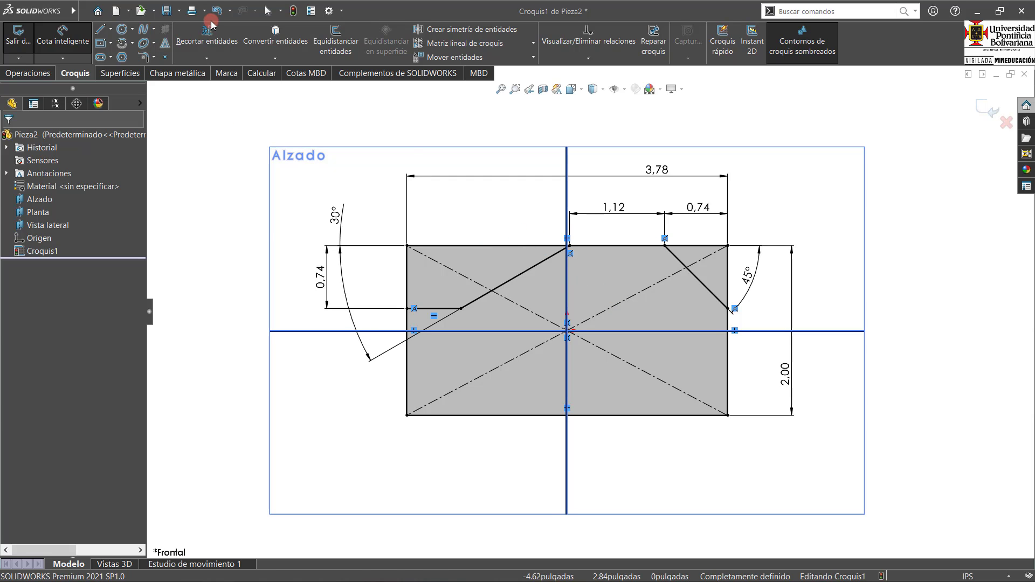
pyautogui.click(211, 38)
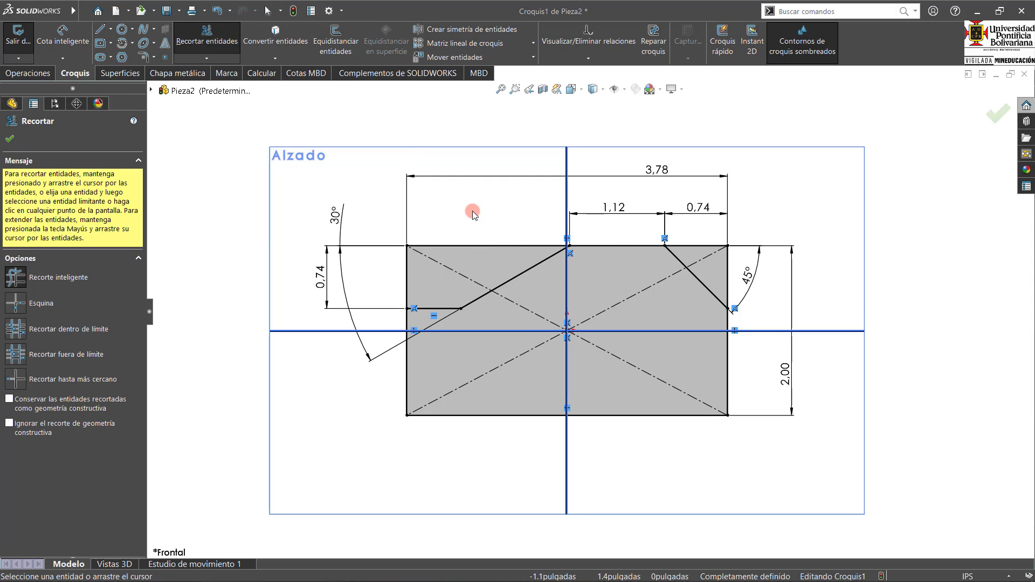
pyautogui.moveTo(488, 214)
pyautogui.mouseDown()
pyautogui.moveTo(405, 274)
pyautogui.moveTo(418, 270)
pyautogui.mouseUp()
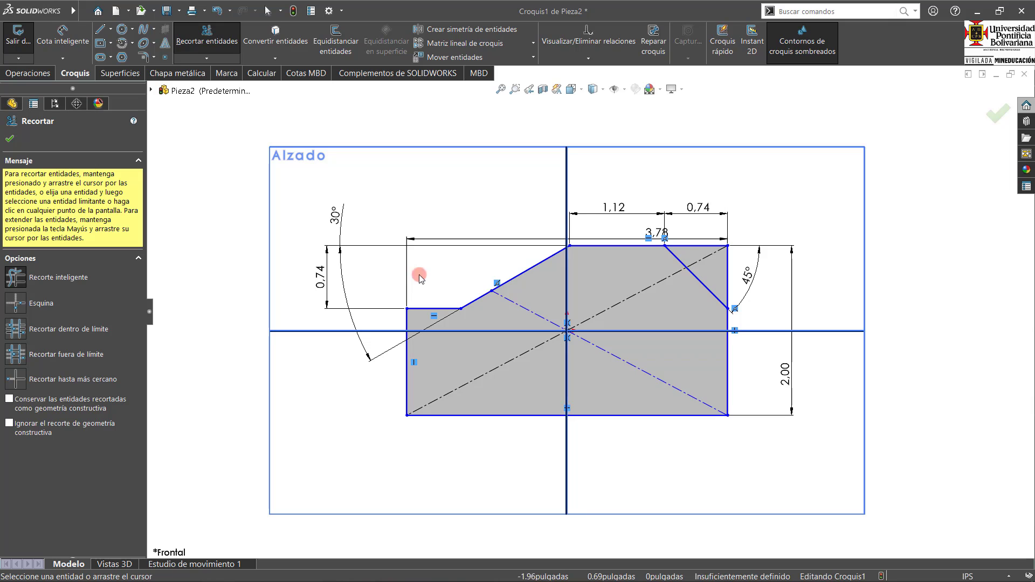
pyautogui.moveTo(708, 249); pyautogui.dragTo(738, 301)
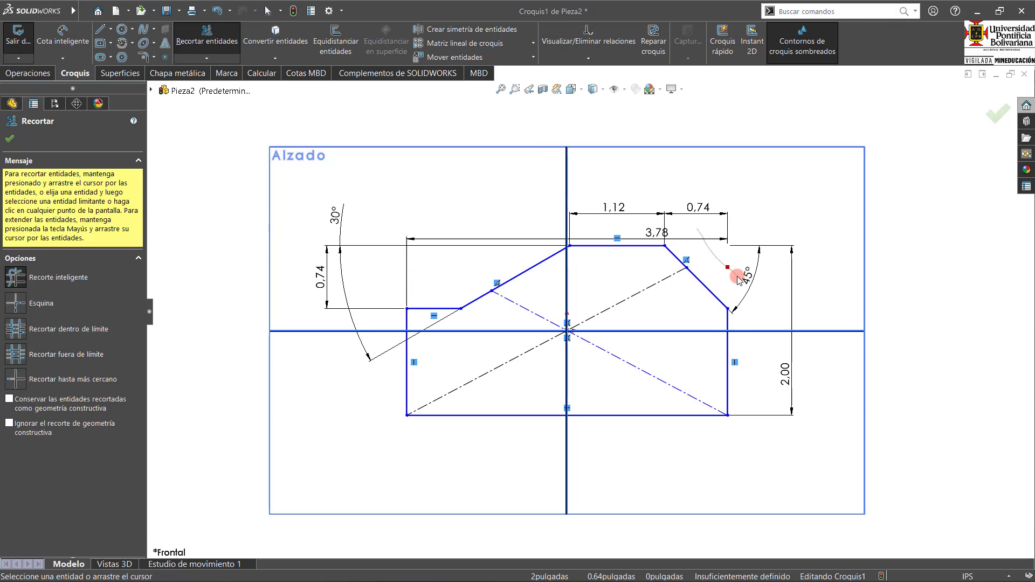
pyautogui.press('Escape')
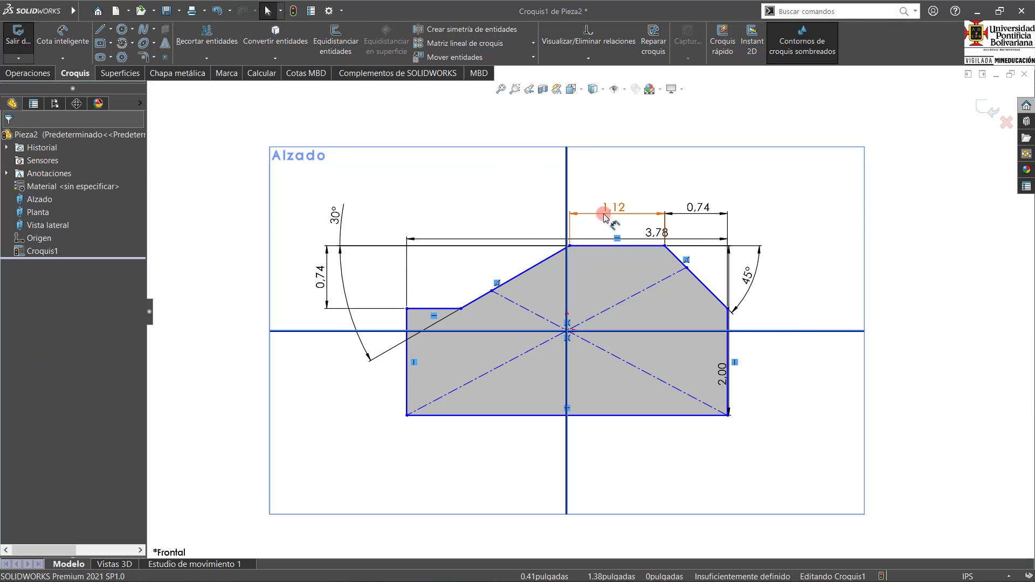
pyautogui.moveTo(667, 232); pyautogui.dragTo(642, 180)
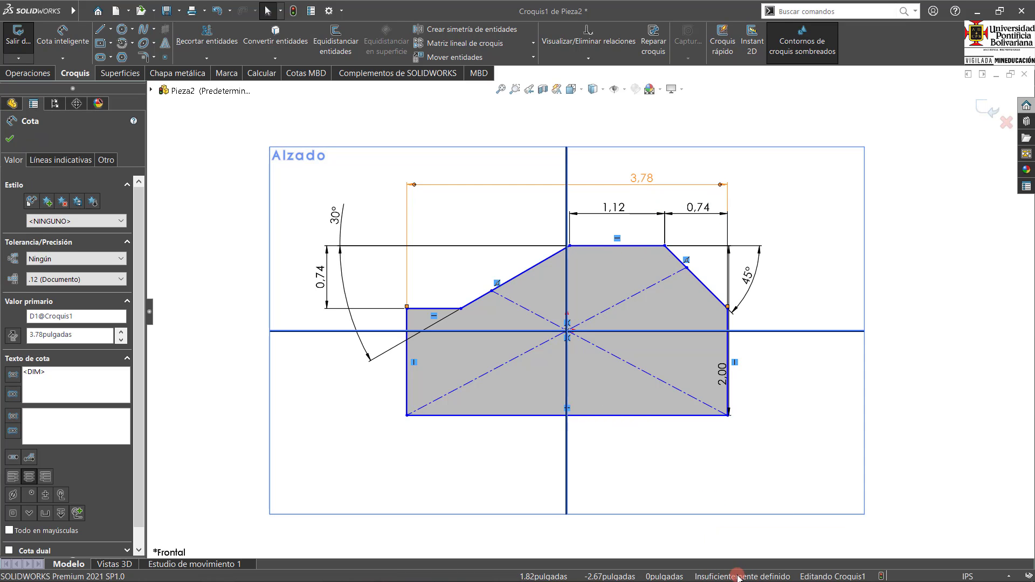
pyautogui.click(470, 363)
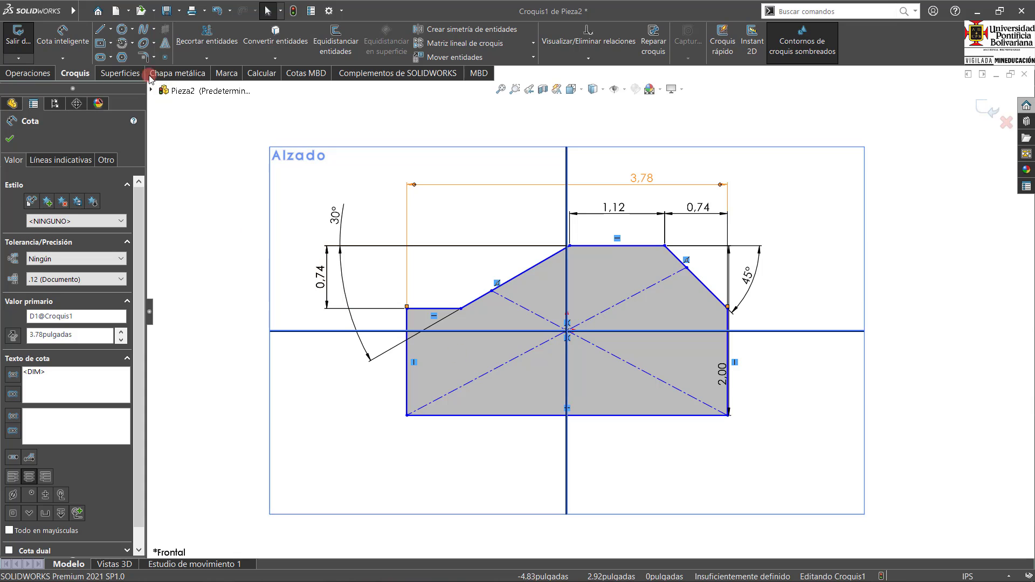
# Dimension the horizontal distance from the profile's left side to the vertical Vista lateral plane, accepting the proposed value.
pyautogui.click(63, 33)
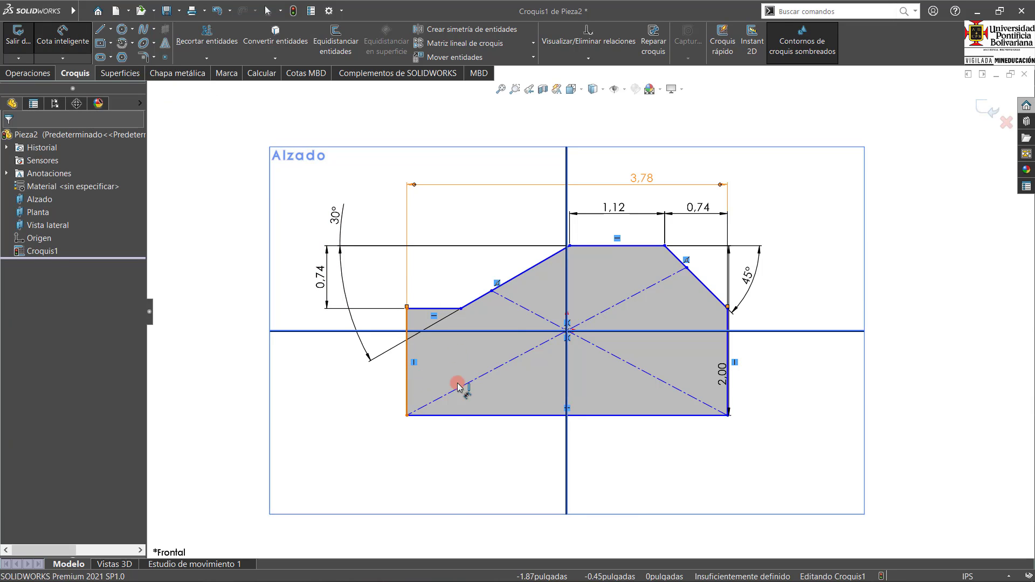
pyautogui.click(565, 380)
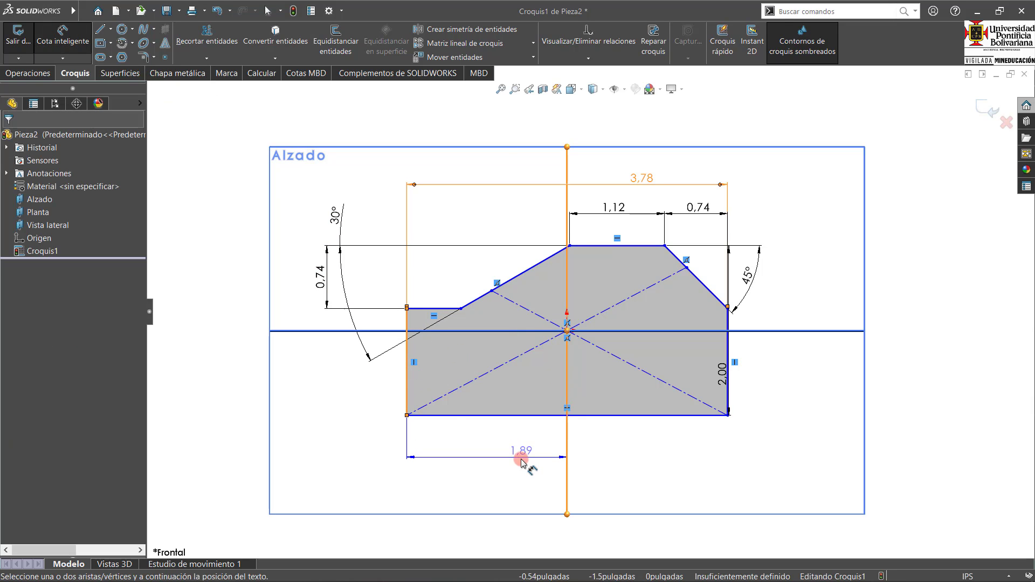
pyautogui.click(586, 449)
pyautogui.press('Return')
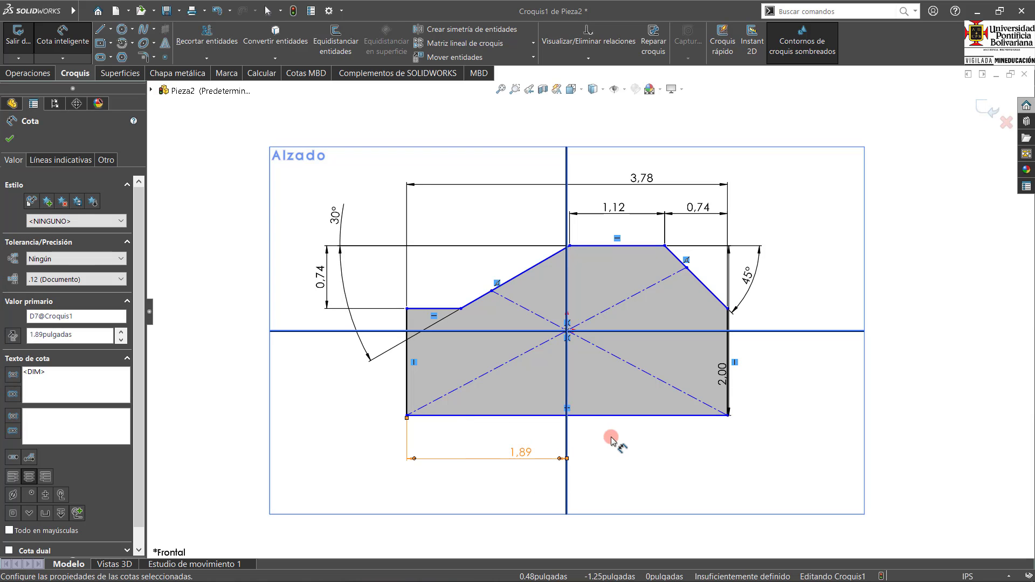
# Dimension the vertical distance from the bottom edge to the Planta plane and reposition the 2.00 dimension outside it.
pyautogui.click(645, 414)
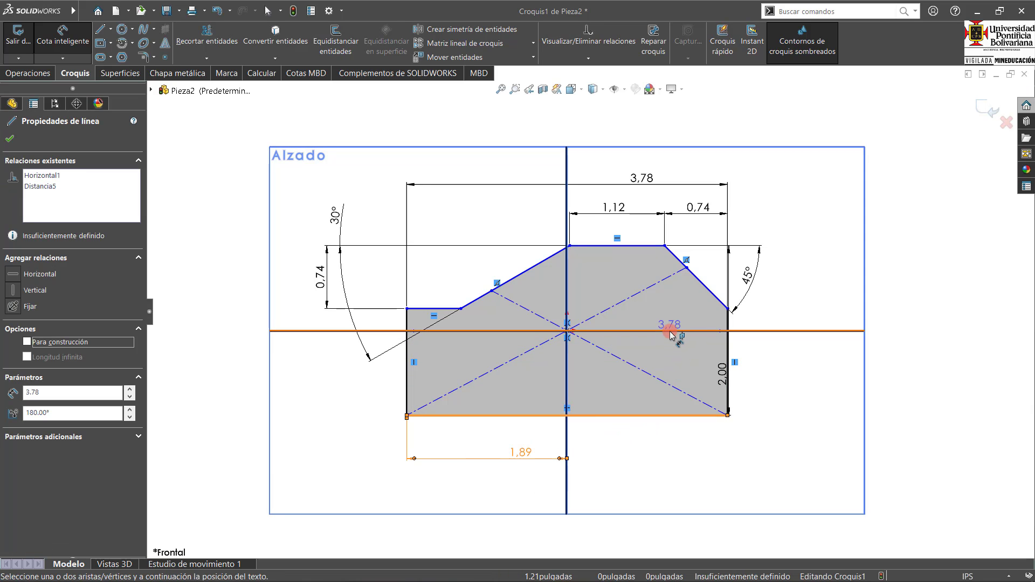
pyautogui.click(670, 331)
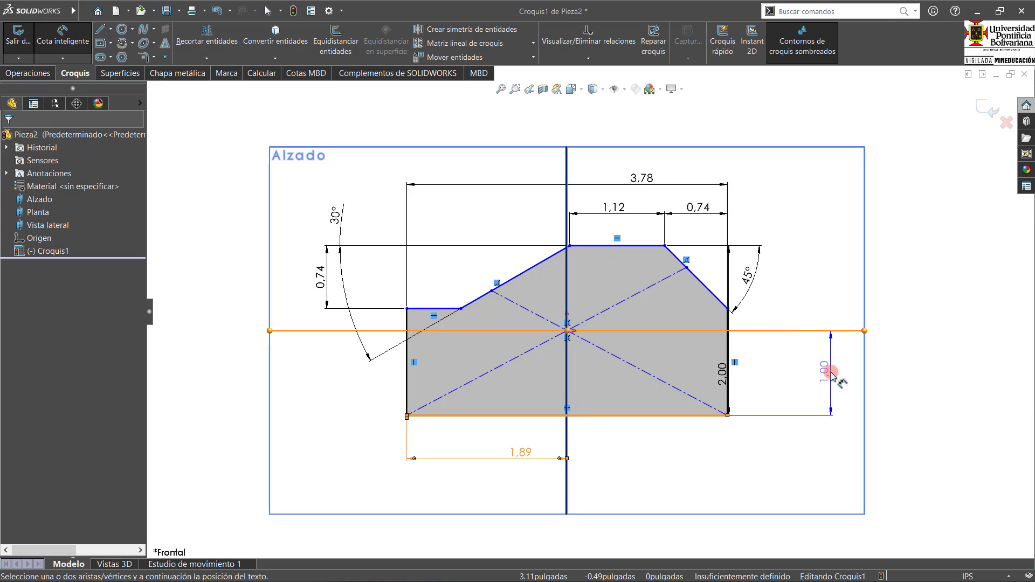
pyautogui.click(831, 374)
pyautogui.click(785, 357)
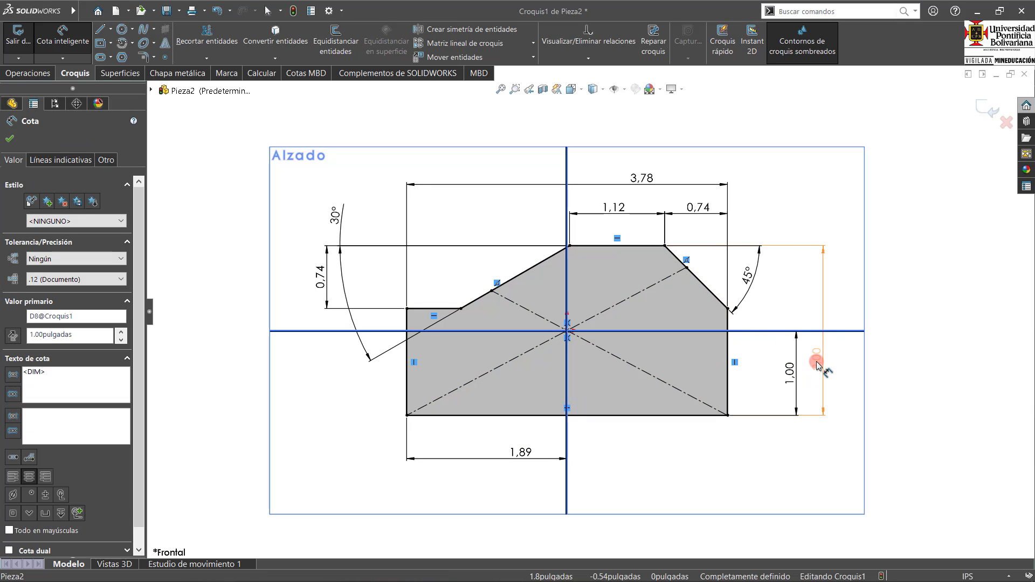
pyautogui.click(832, 364)
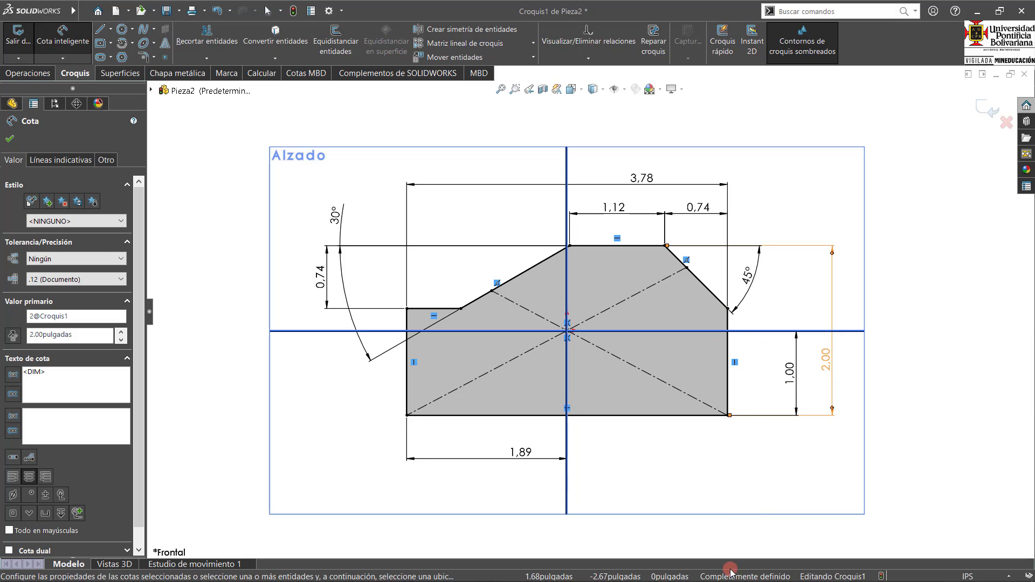
pyautogui.click(935, 317)
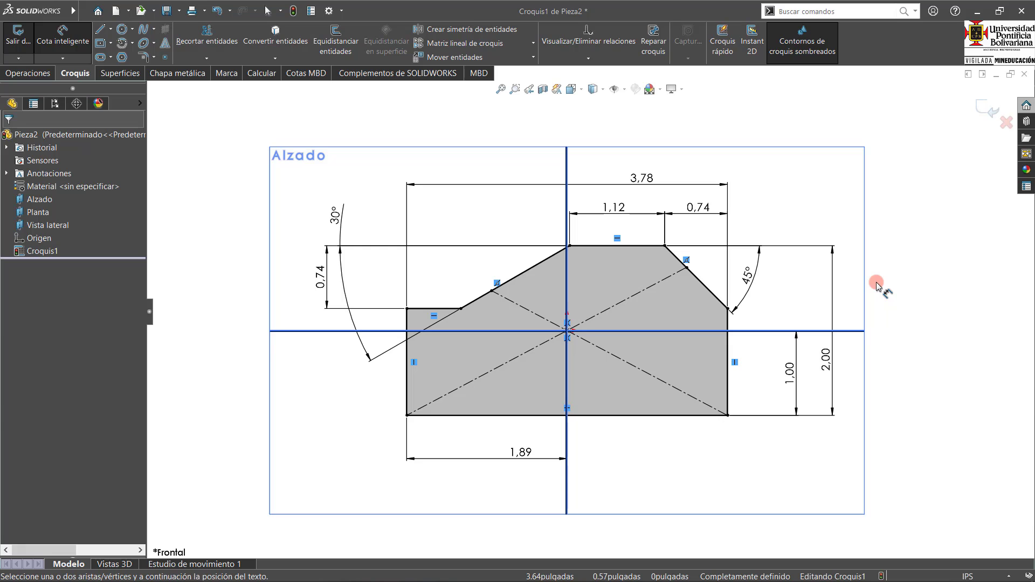
# Consult the Whiteboard drawing for the depth, then in SOLIDWORKS extrude the profile 2.24 inches with the Plano medio end condition.
pyautogui.hotkey('ctrl', '7')
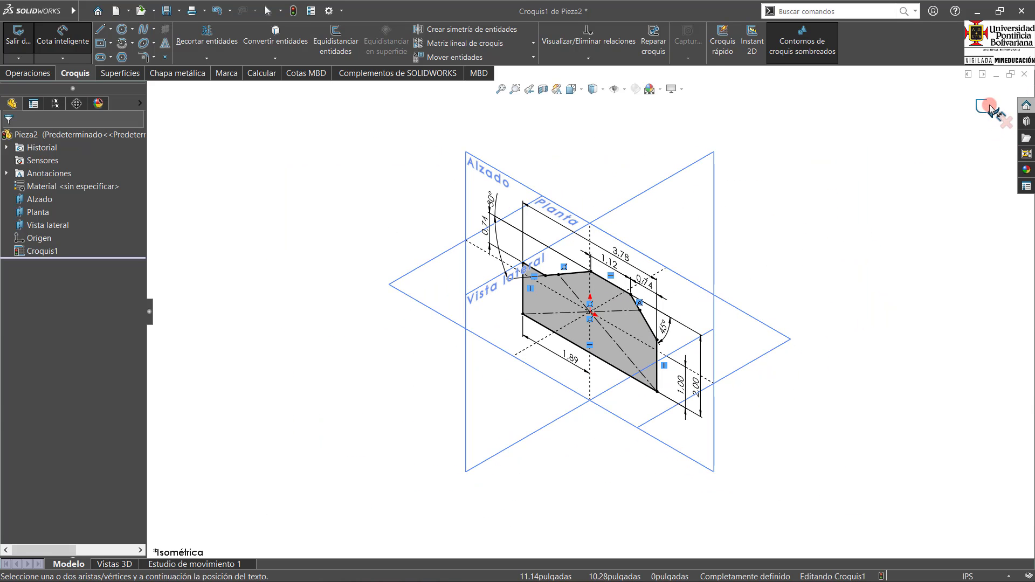
pyautogui.hotkey('ctrl', '1')
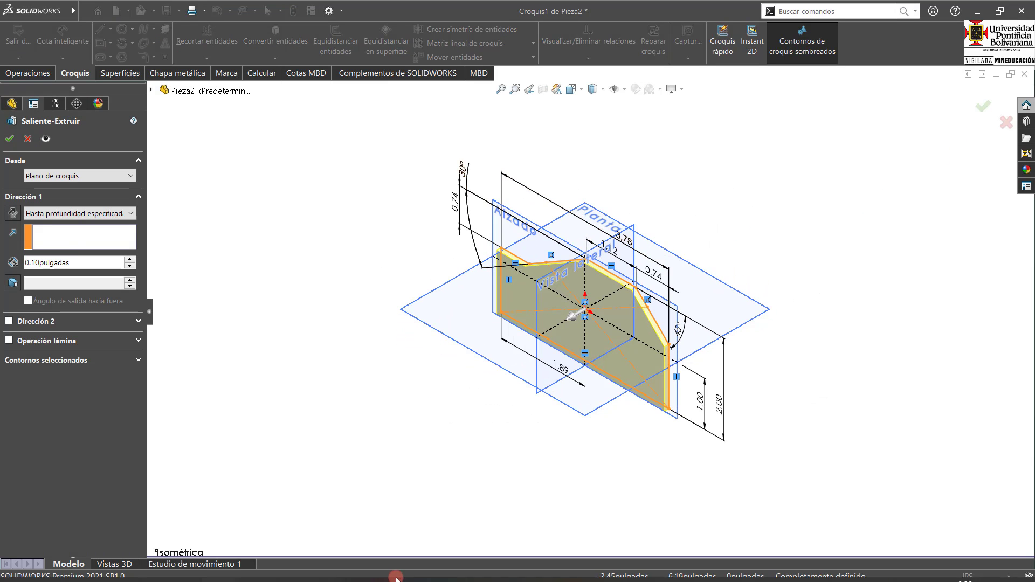
pyautogui.click(251, 568)
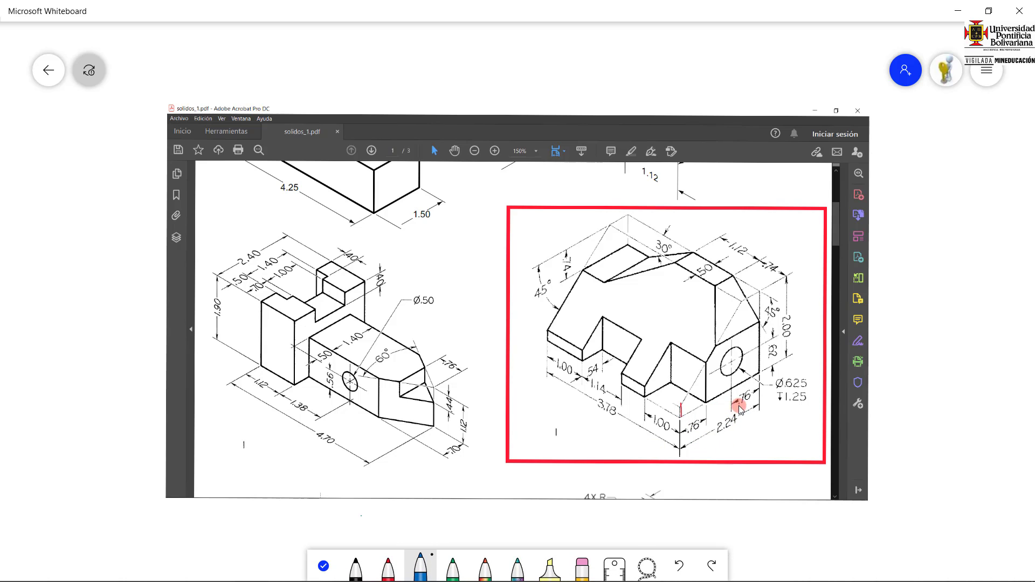
pyautogui.click(220, 569)
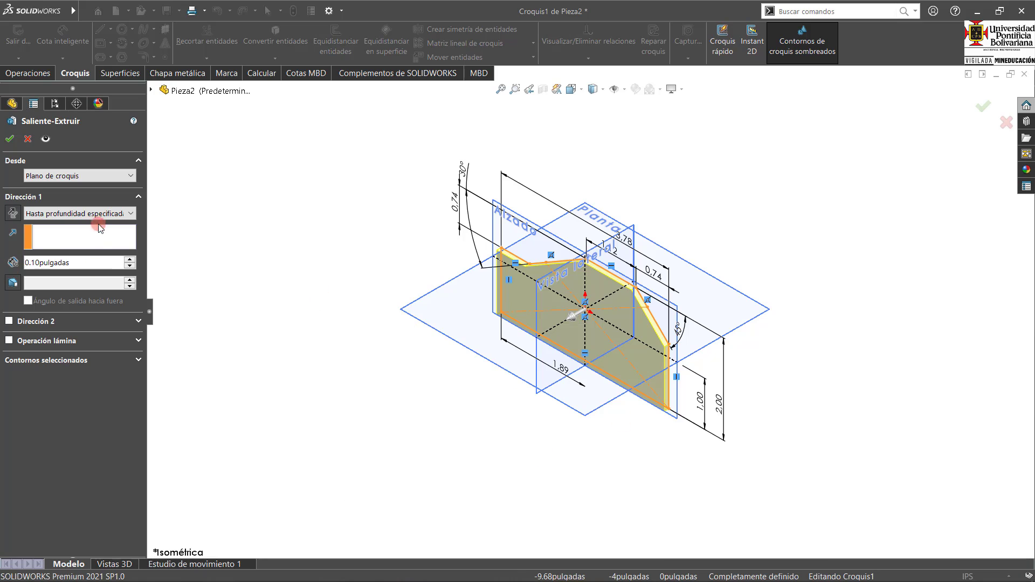
pyautogui.click(97, 214)
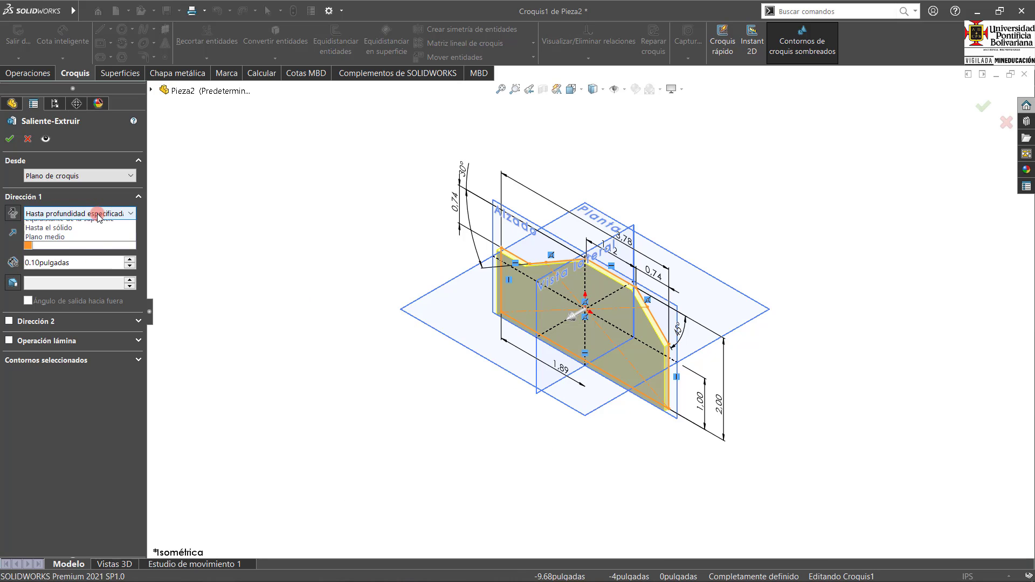
pyautogui.click(72, 268)
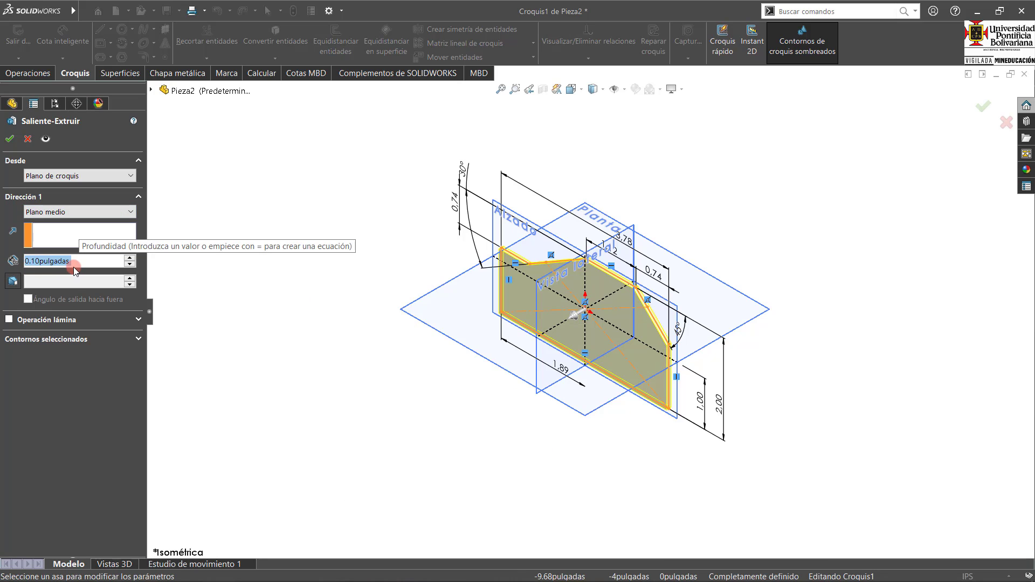
pyautogui.write('2,24')
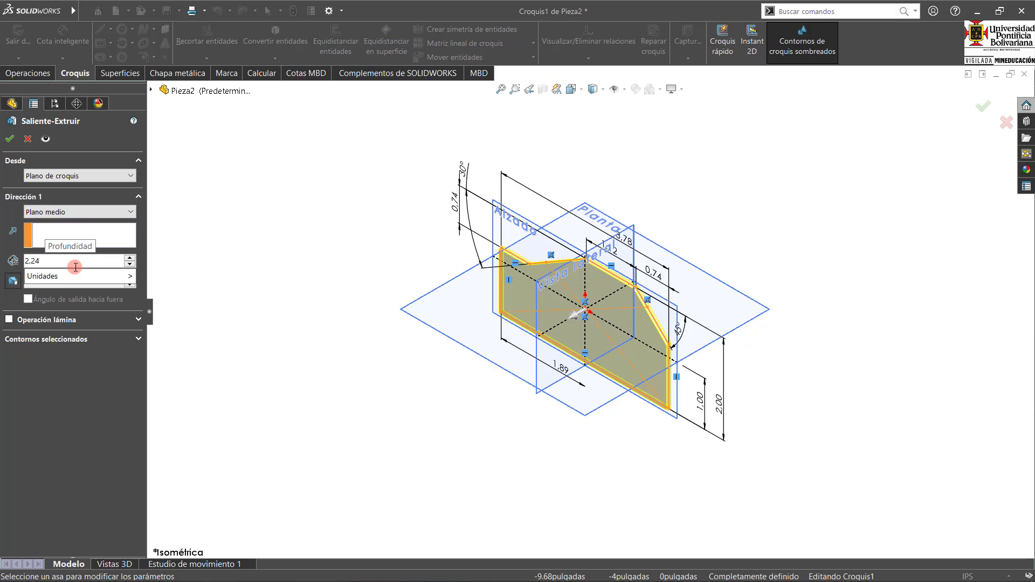
pyautogui.press('Return')
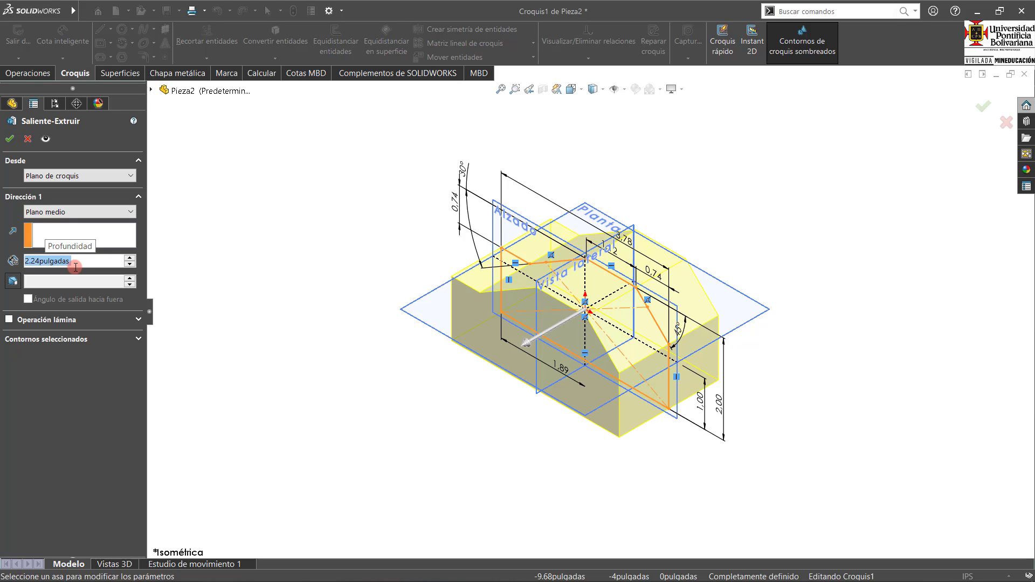
pyautogui.click(14, 144)
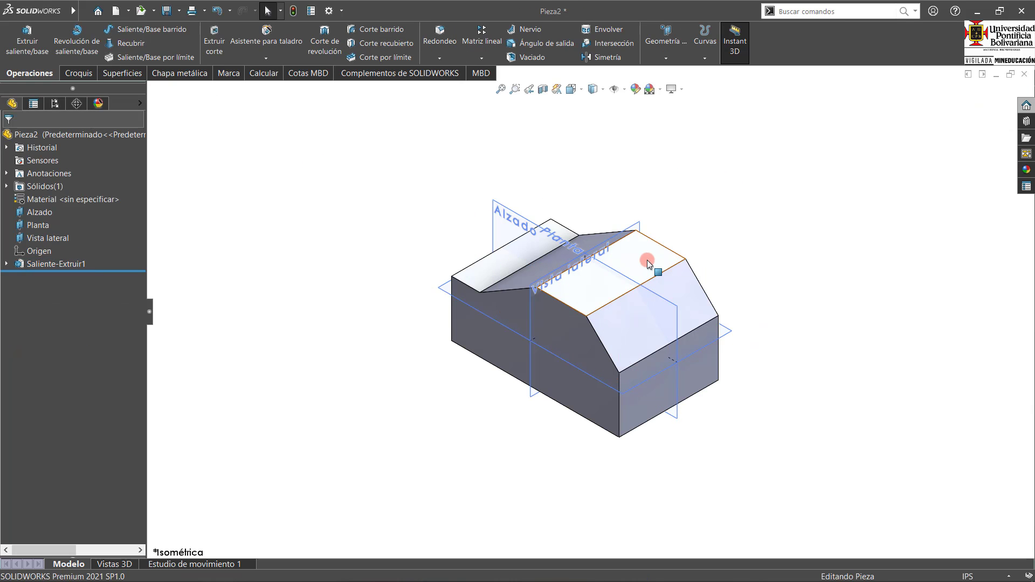
# Check the Whiteboard drawing, then in SOLIDWORKS sketch a closed triangle about 1.71 inches wide for an extruded cut on the vertical end face's upper-left corner.
pyautogui.press('f')
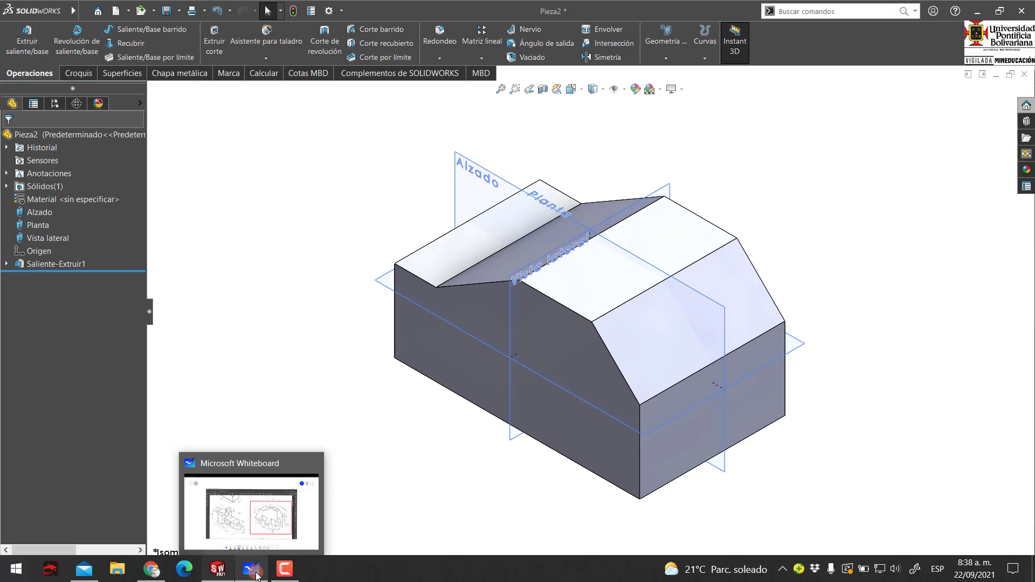
pyautogui.click(251, 569)
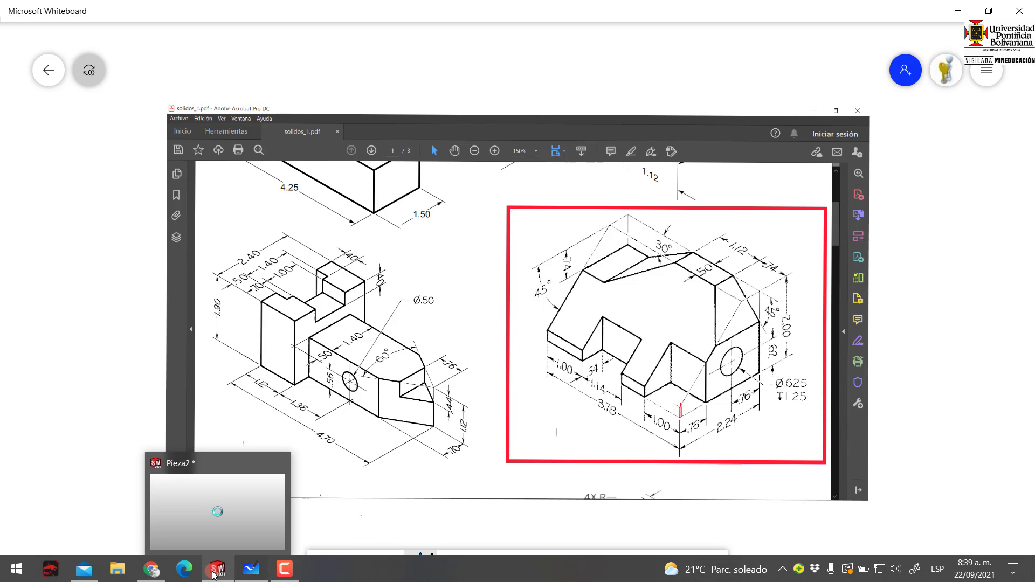
pyautogui.click(215, 574)
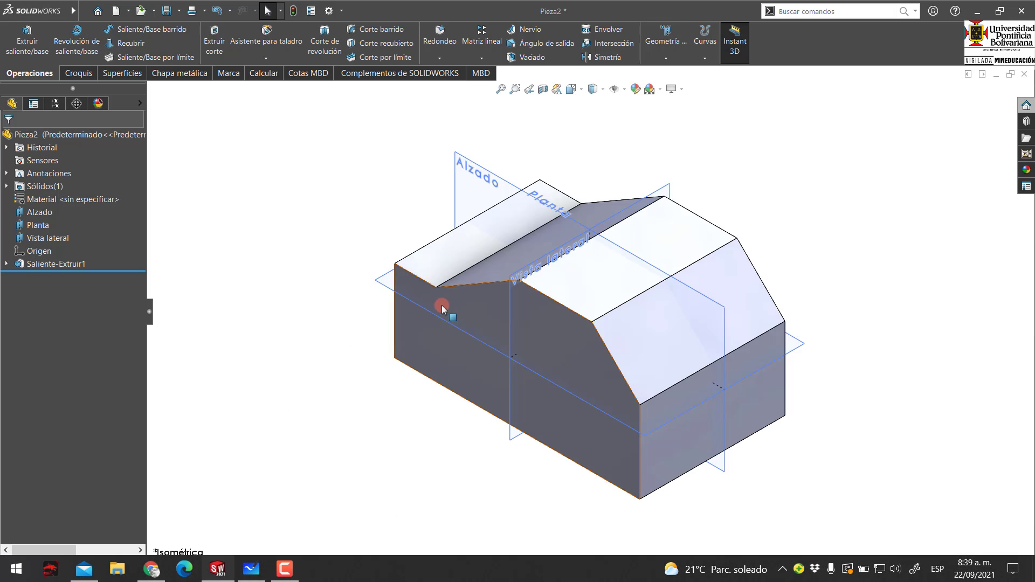
pyautogui.click(216, 43)
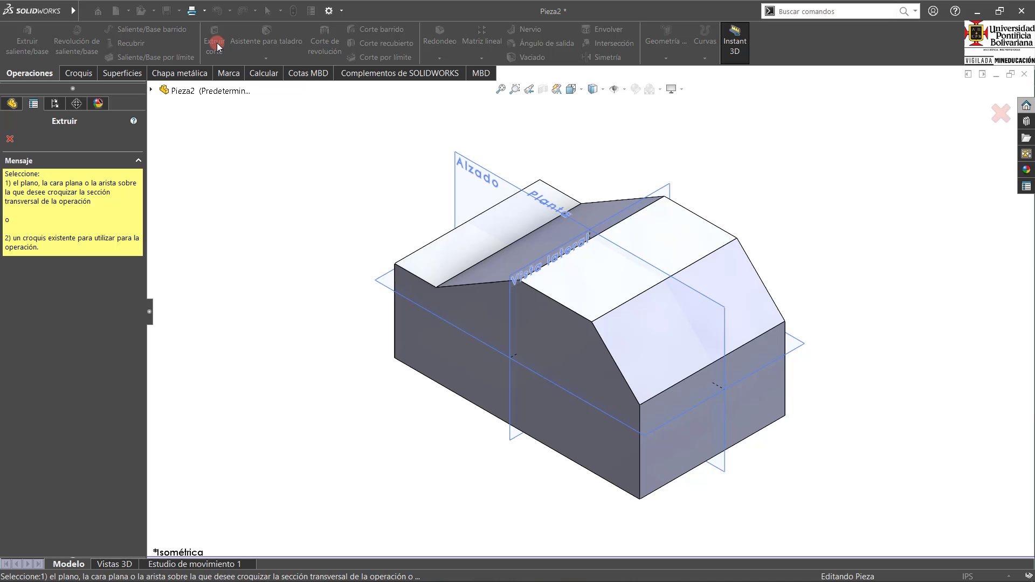
pyautogui.click(762, 404)
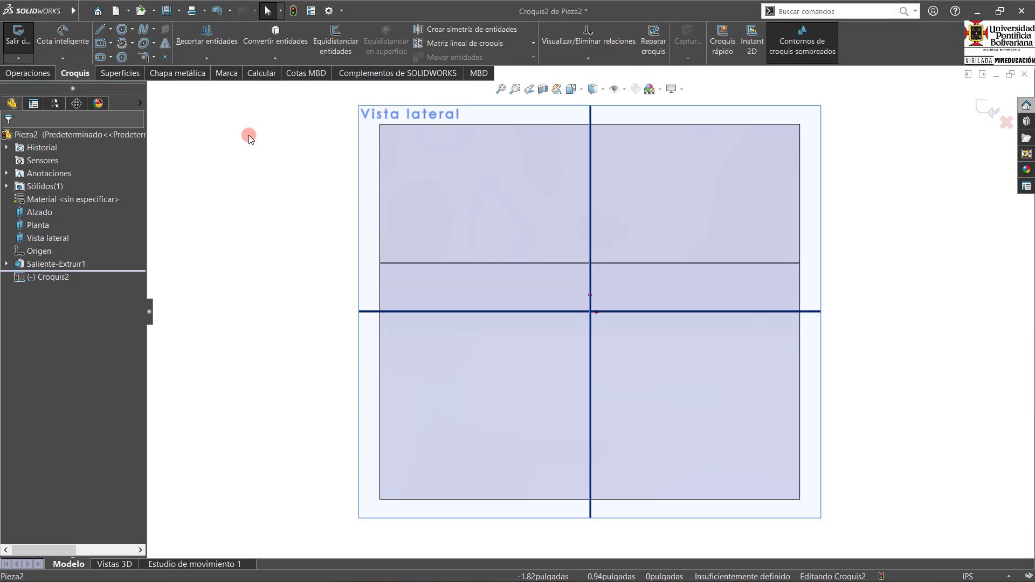
pyautogui.click(100, 30)
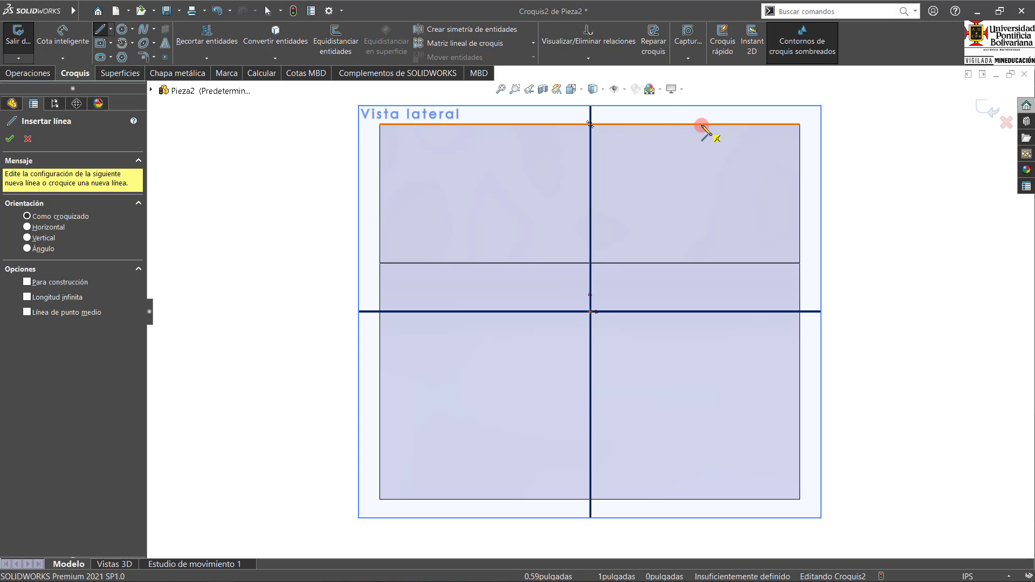
pyautogui.moveTo(702, 124)
pyautogui.mouseDown()
pyautogui.moveTo(526, 351)
pyautogui.moveTo(380, 418)
pyautogui.mouseUp()
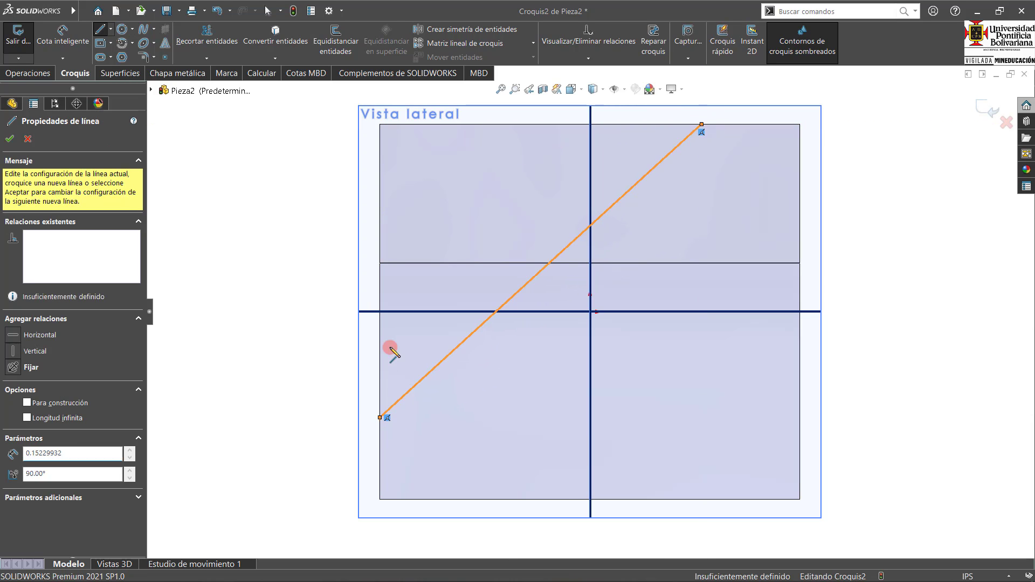
pyautogui.click(380, 124)
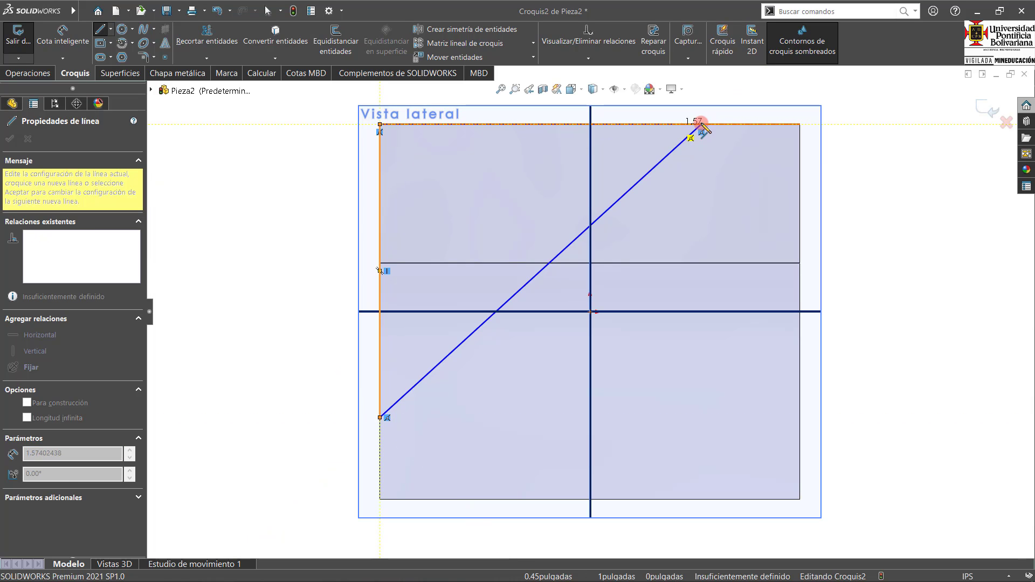
pyautogui.click(703, 124)
# Consult the Whiteboard drawing for the cut's dimensions, then in SOLIDWORKS set the angle between the triangle's top edge and sloped line to 45°.
pyautogui.moveTo(311, 580)
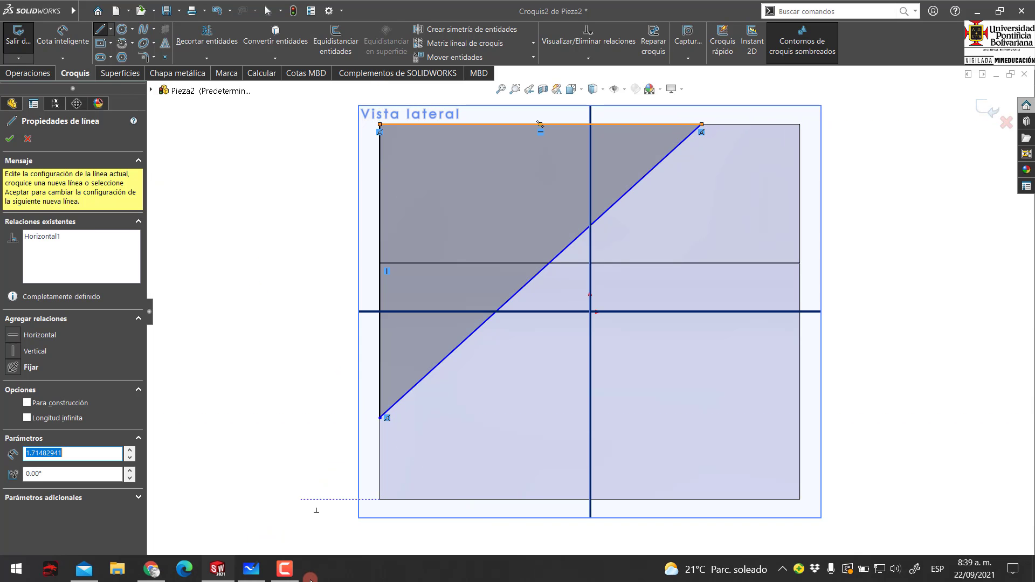
pyautogui.click(251, 569)
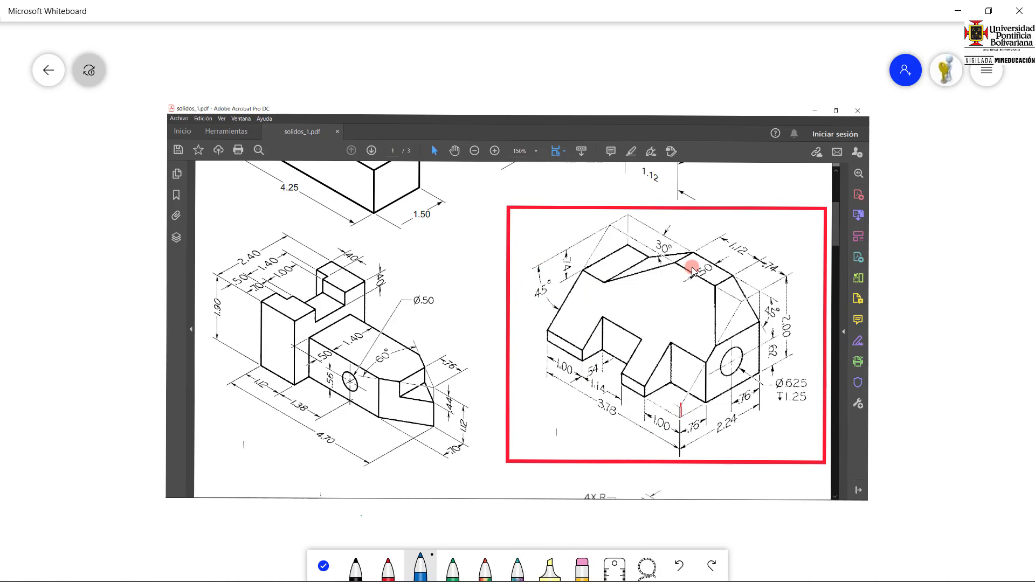
pyautogui.moveTo(328, 580)
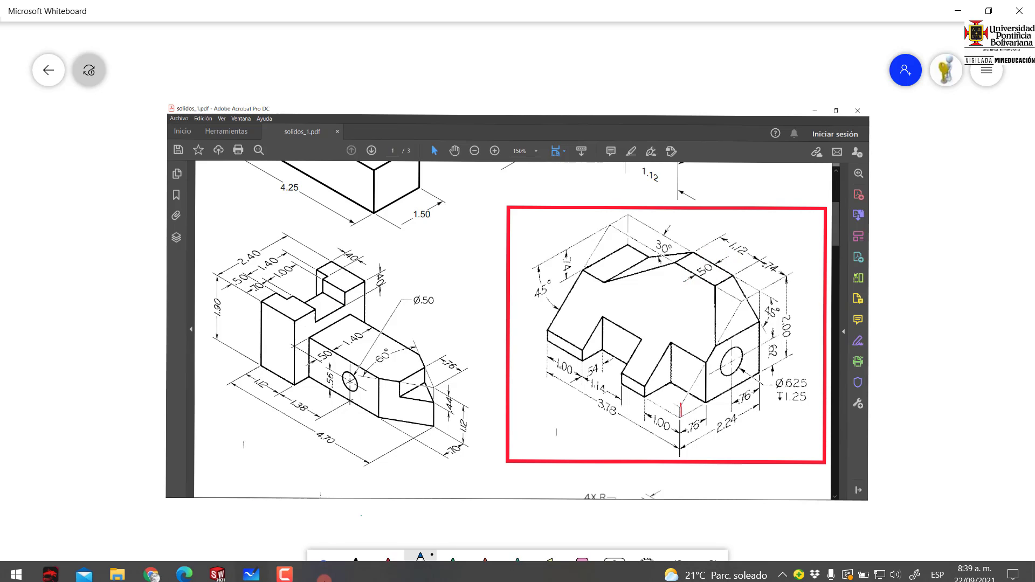
pyautogui.click(220, 569)
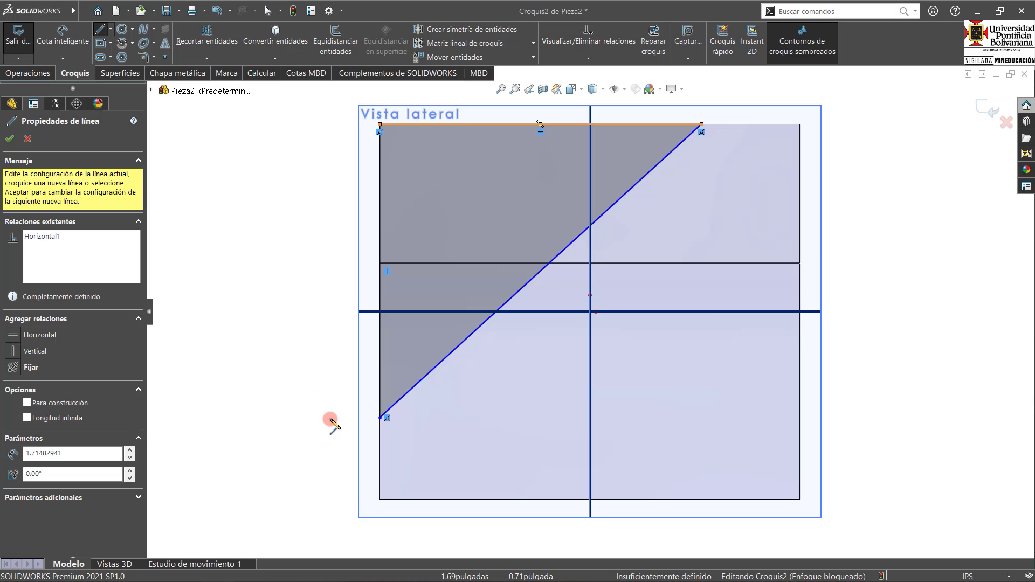
pyautogui.click(70, 37)
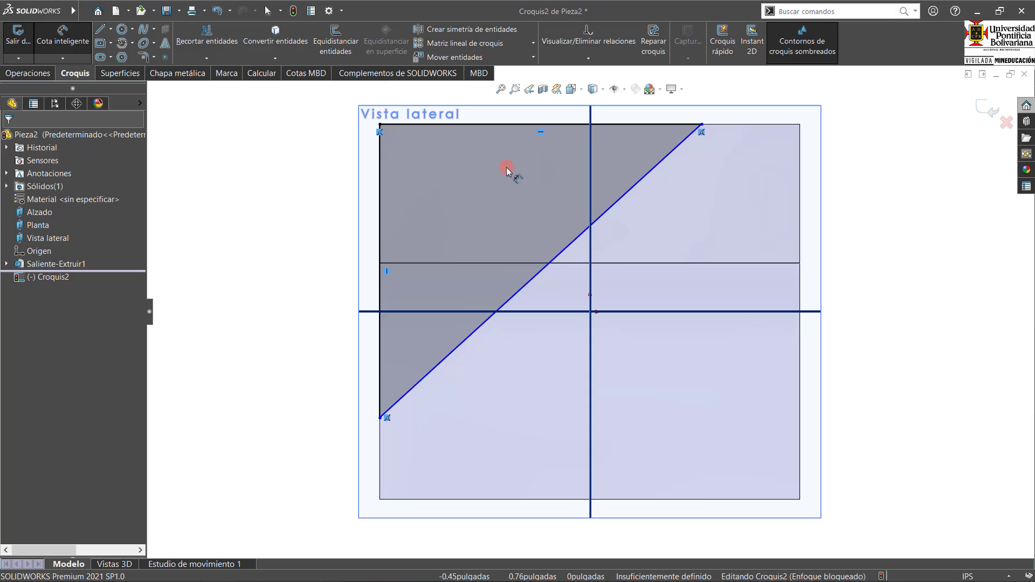
pyautogui.click(539, 125)
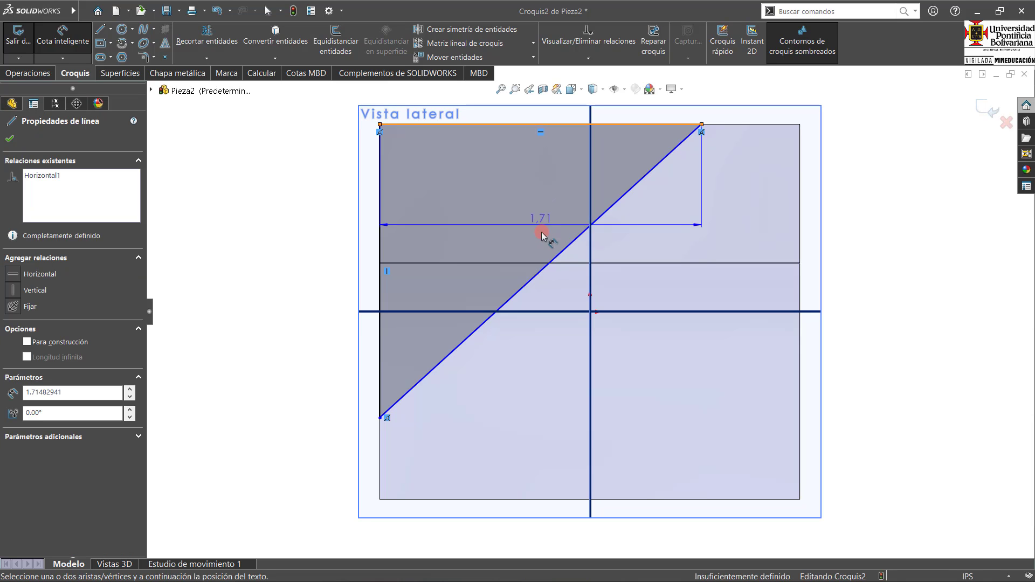
pyautogui.click(555, 258)
pyautogui.click(294, 291)
pyautogui.write('45')
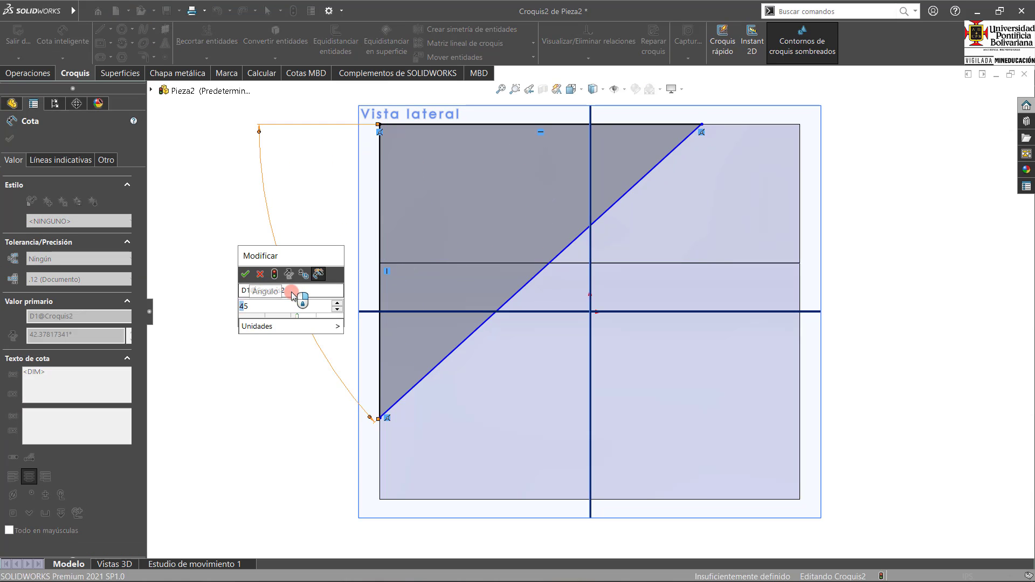
pyautogui.press('Return')
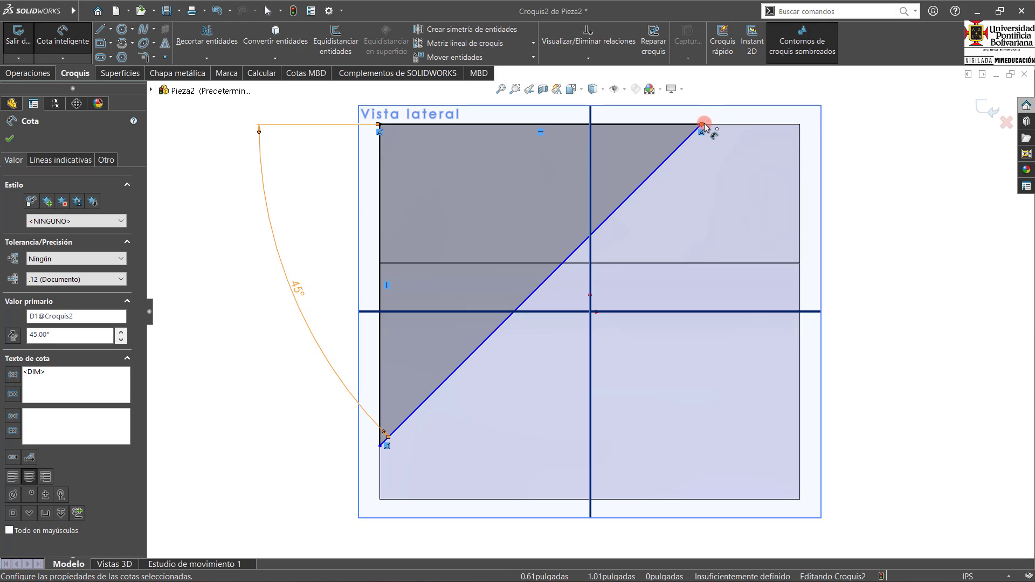
# Dimension the distance from the triangle's upper-right vertex to the end face's right edge as 0.5 inches.
pyautogui.click(723, 142)
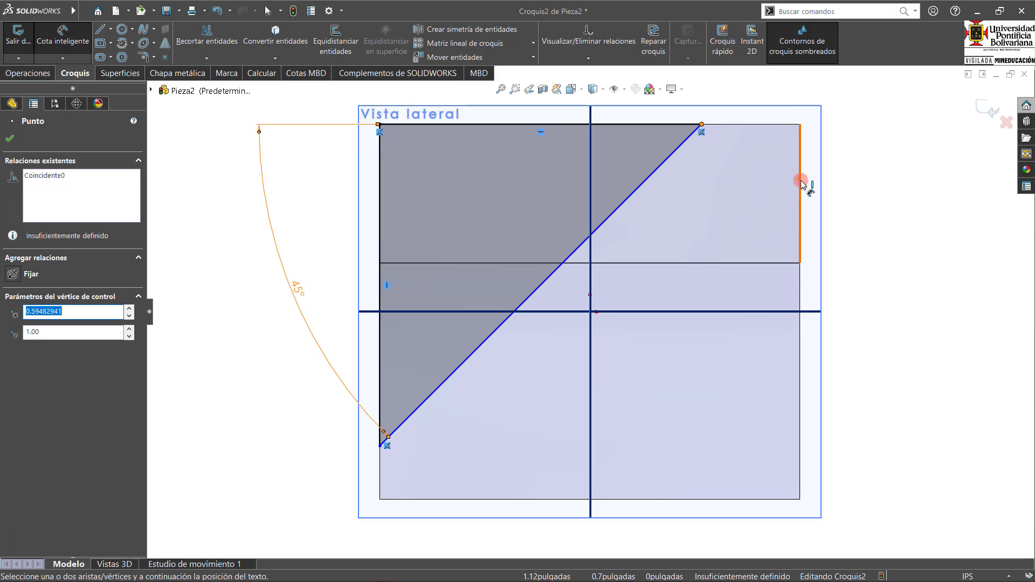
pyautogui.click(803, 182)
pyautogui.click(770, 95)
pyautogui.write('0,5')
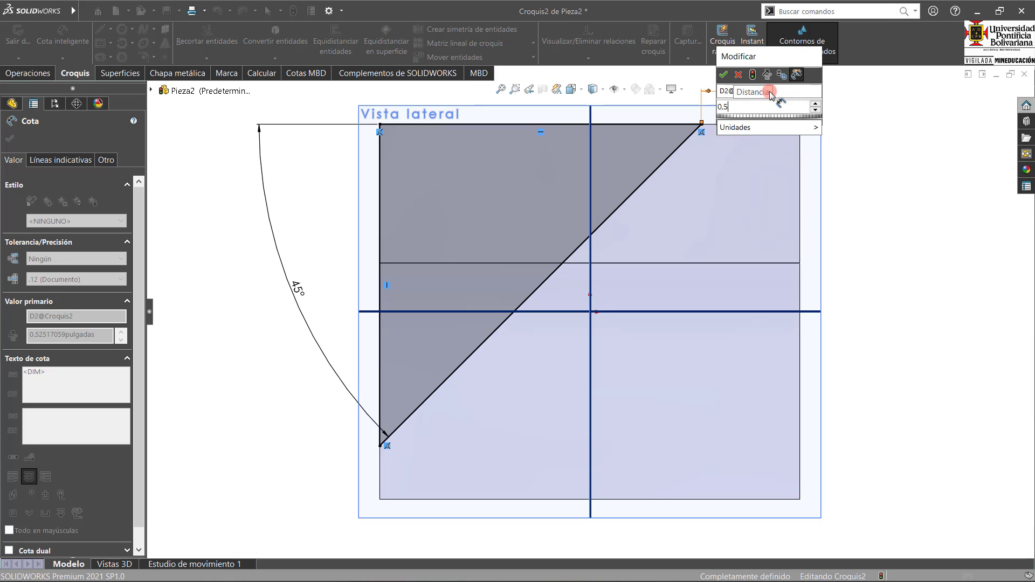
pyautogui.press('Return')
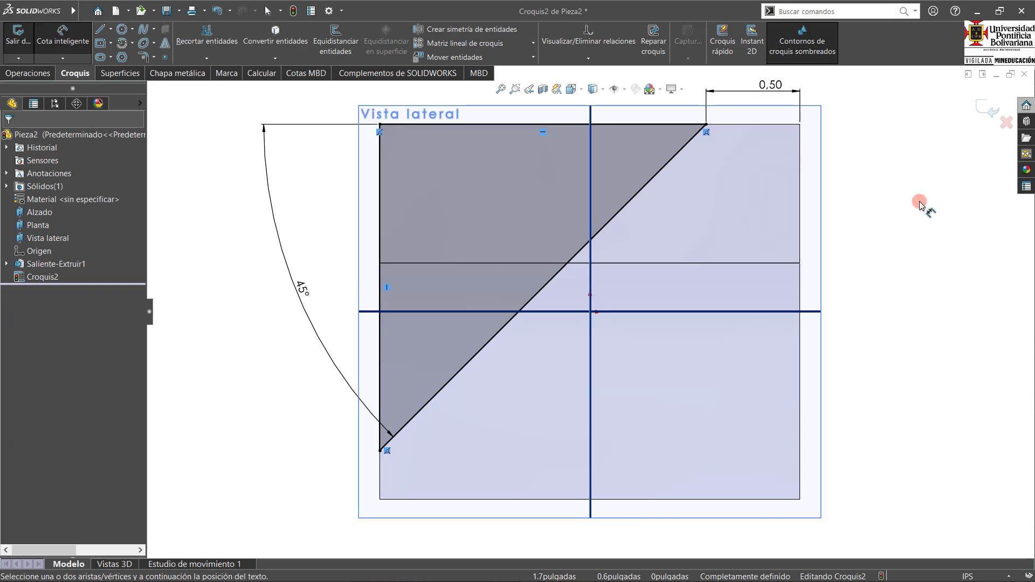
# Finish the triangle sketch and cut it along the solid with the Por todo end condition.
pyautogui.hotkey('ctrl', '7')
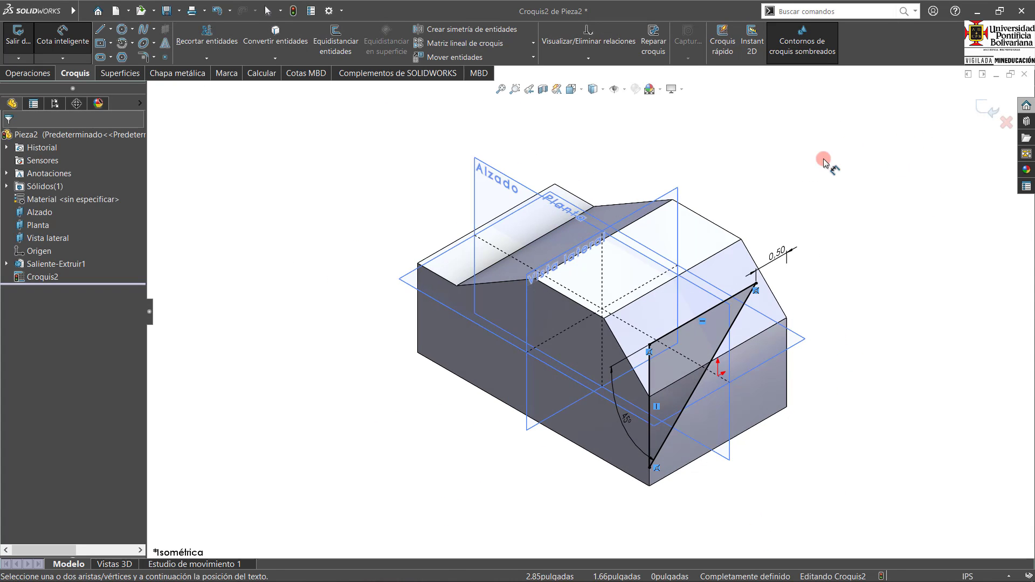
pyautogui.click(989, 109)
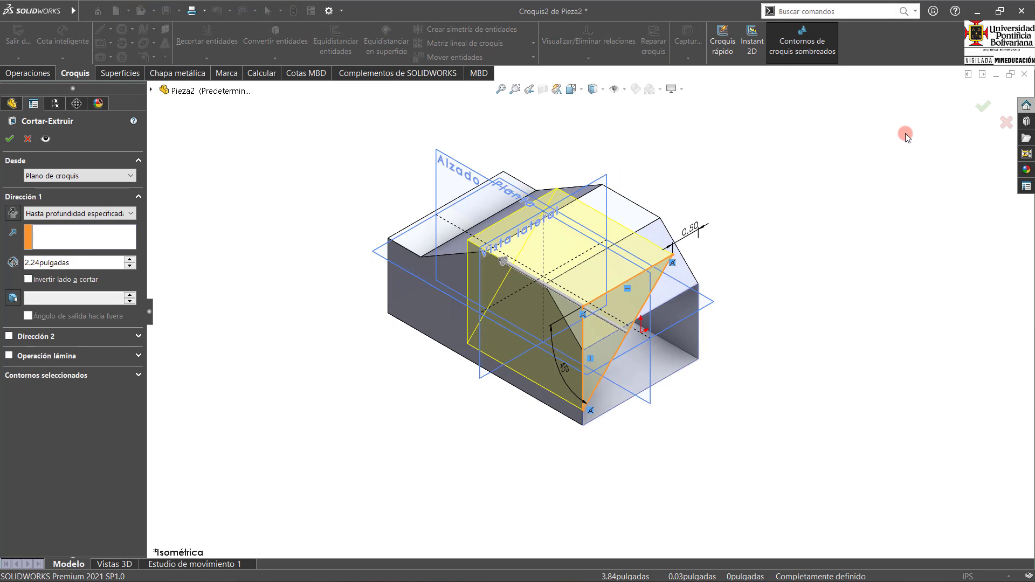
pyautogui.click(89, 215)
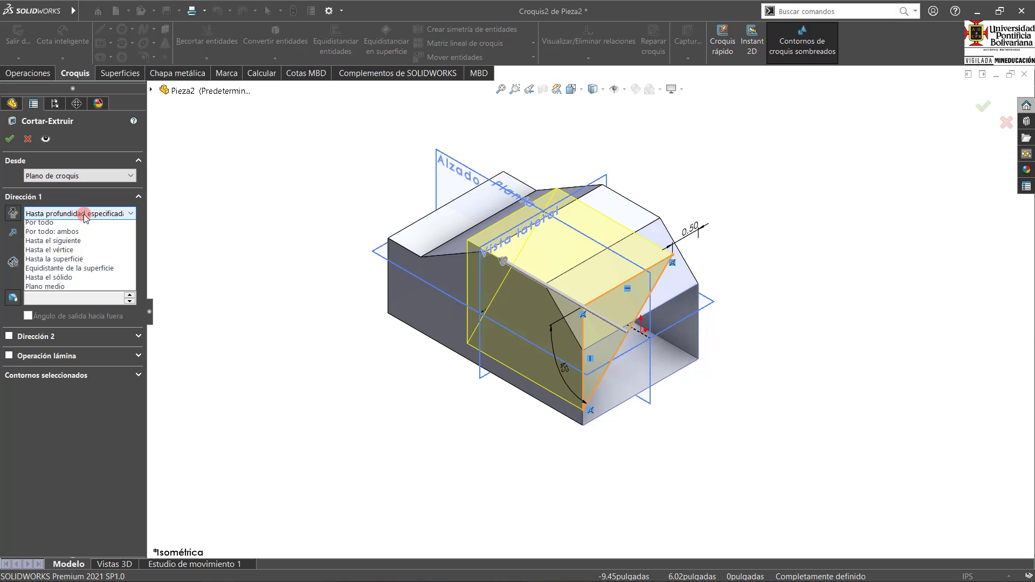
pyautogui.click(54, 236)
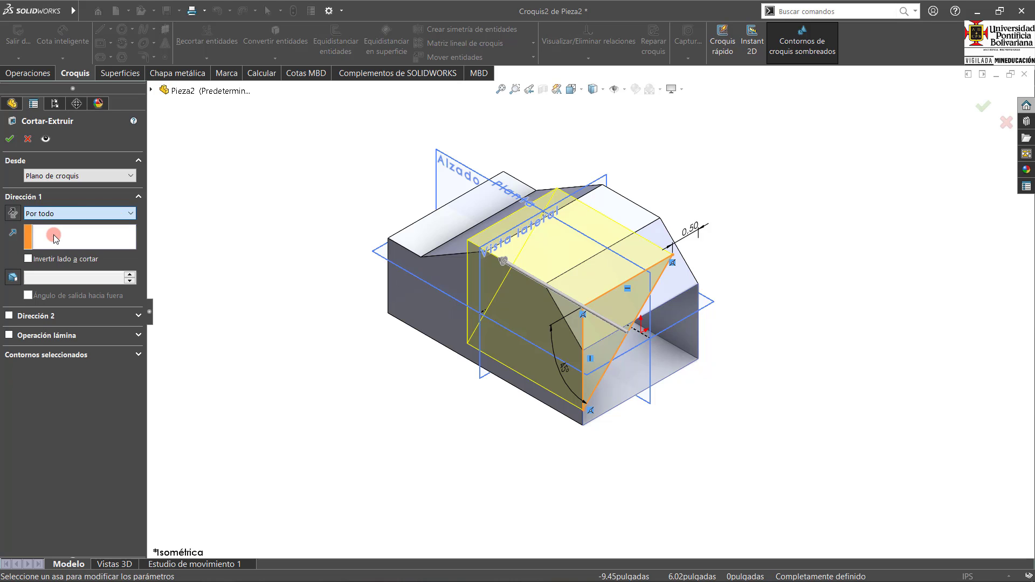
pyautogui.click(8, 139)
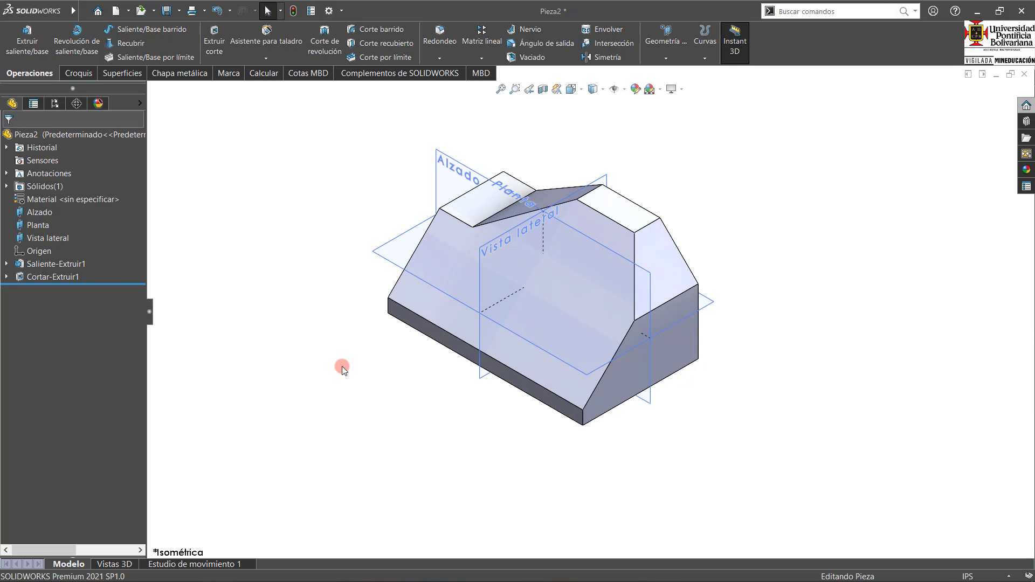
# Examine the two lower notches and their dimensions on the Whiteboard drawing with the green pen, then return to SOLIDWORKS.
pyautogui.moveTo(315, 578)
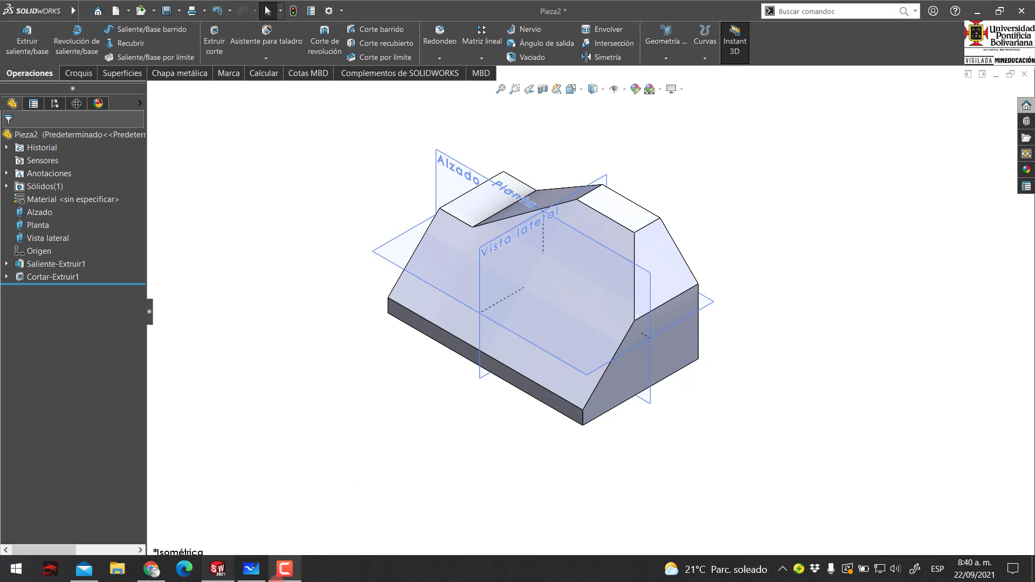
pyautogui.click(246, 573)
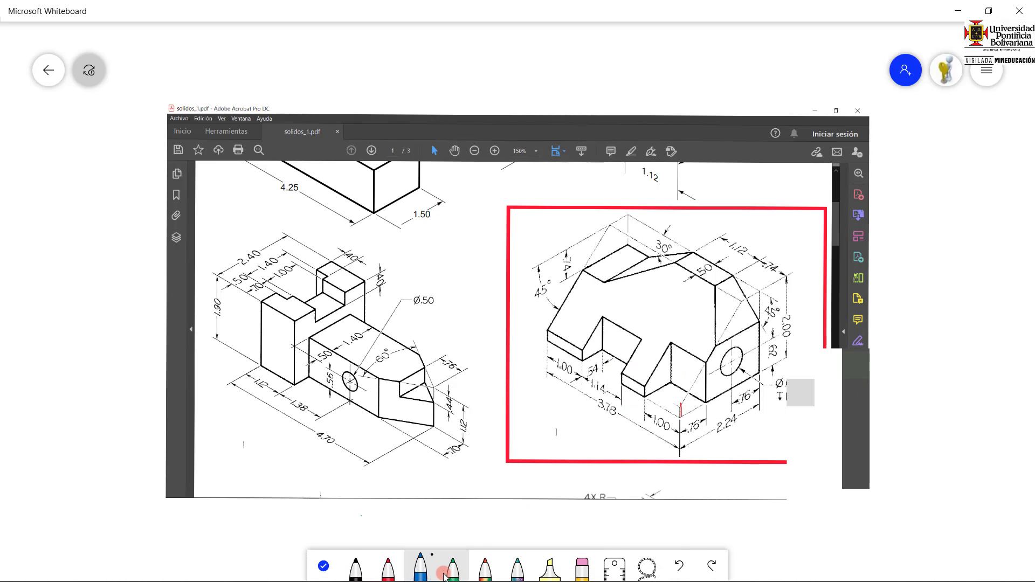
pyautogui.click(446, 573)
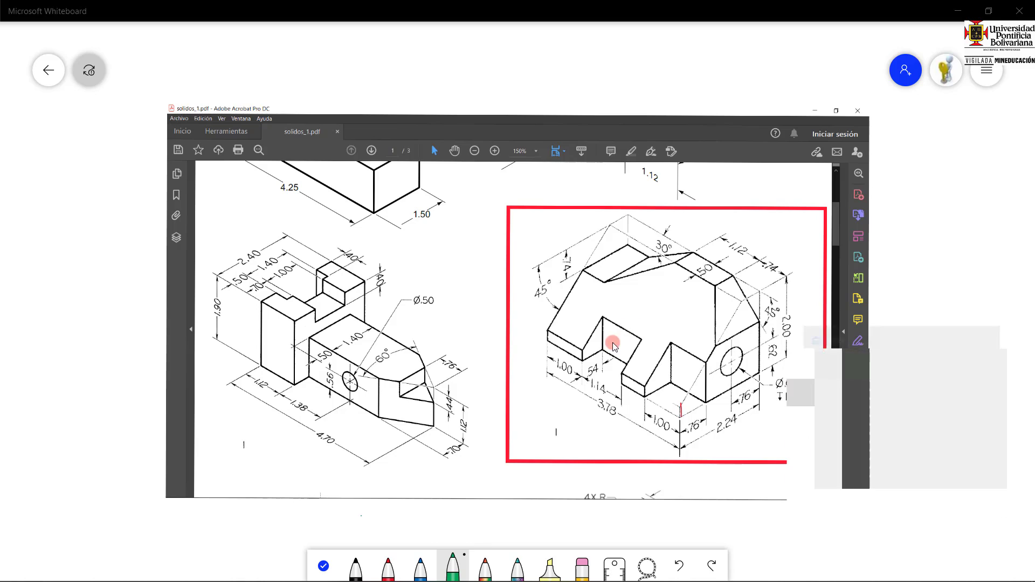
pyautogui.moveTo(580, 358); pyautogui.dragTo(616, 379)
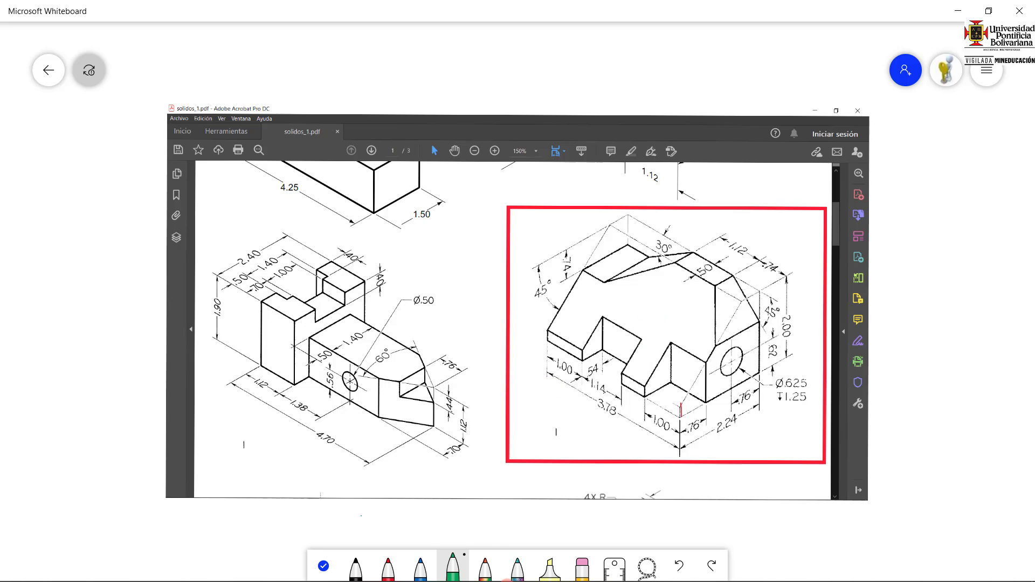
pyautogui.moveTo(249, 575)
pyautogui.click(218, 569)
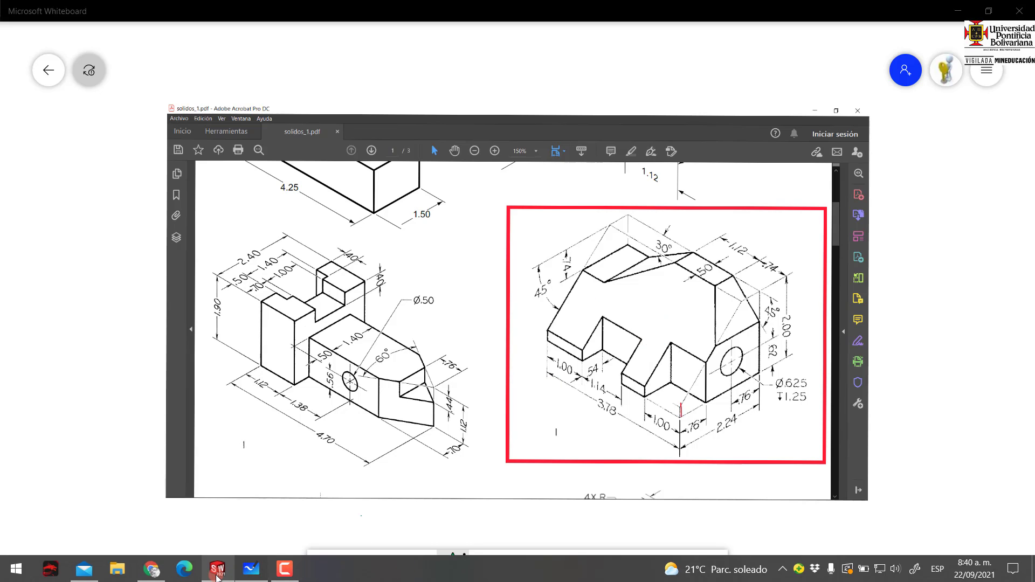
# For an extruded cut on the top face, sketch two rectangles along the lower edge: about 0.52 by 0.56 inches inboard, 0.87 by 0.61 at the right corner.
pyautogui.click(214, 41)
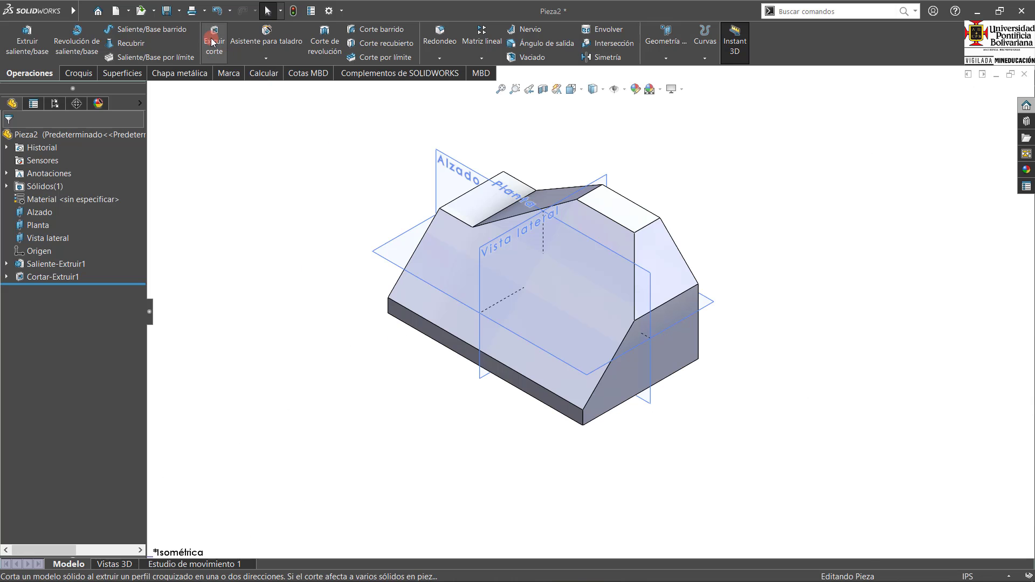
pyautogui.click(627, 218)
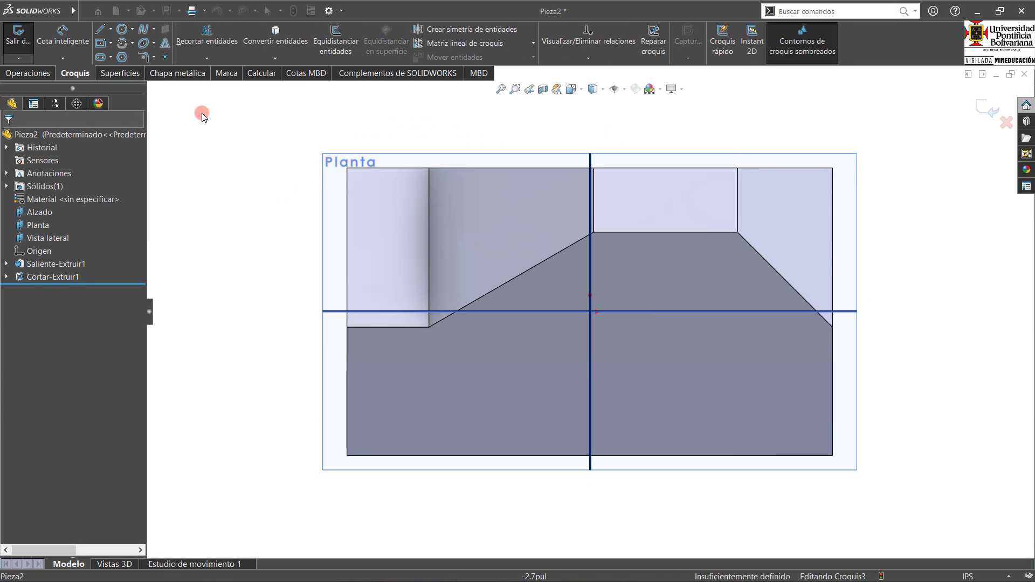
pyautogui.click(111, 43)
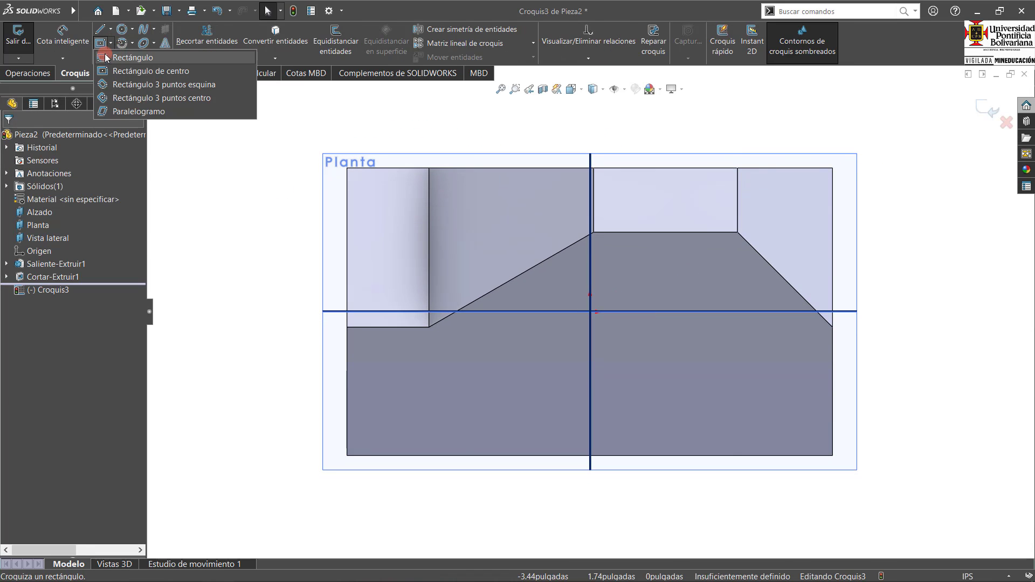
pyautogui.click(127, 84)
pyautogui.click(480, 456)
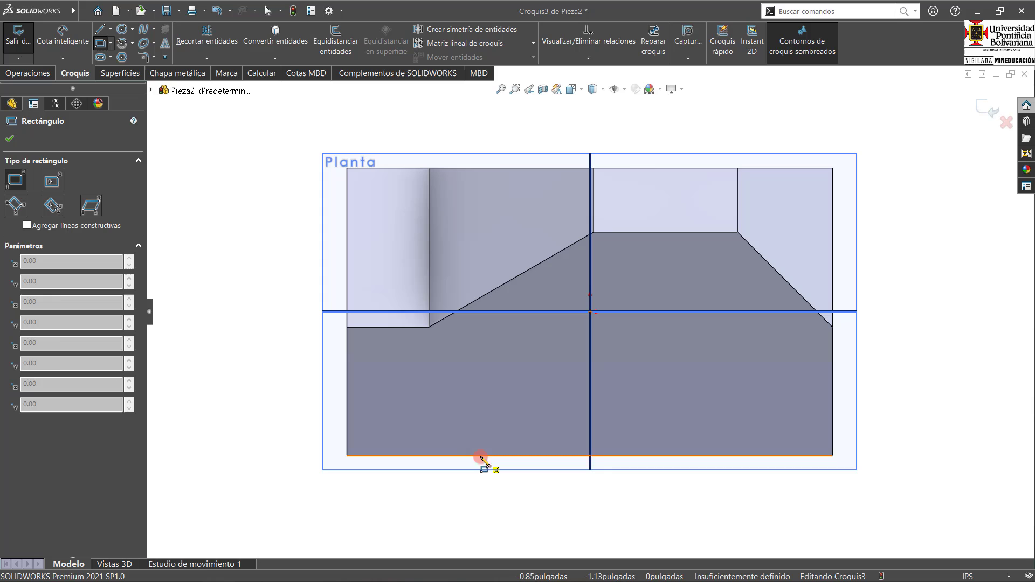
pyautogui.click(547, 384)
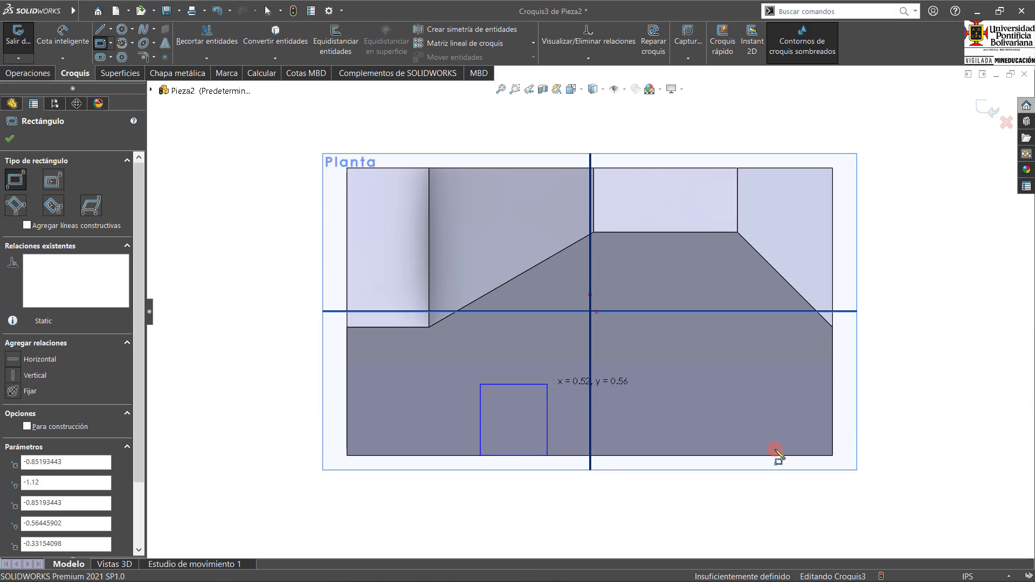
pyautogui.click(833, 455)
pyautogui.click(721, 377)
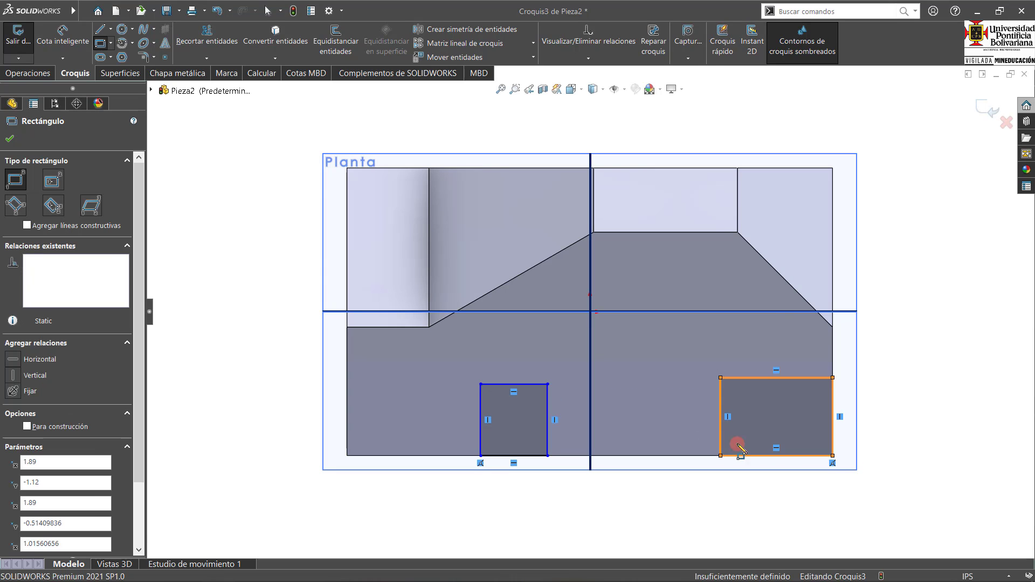
# Check the notch dimensions on the Whiteboard drawing, return to SOLIDWORKS, and dimension the inboard rectangle's vertical side as 0.54 inches.
pyautogui.click(62, 36)
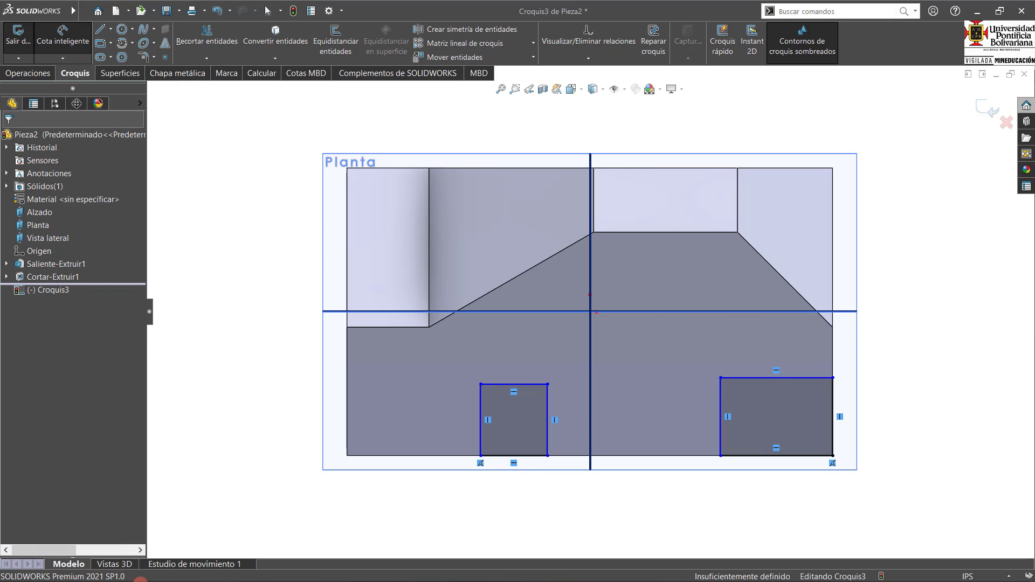
pyautogui.click(229, 518)
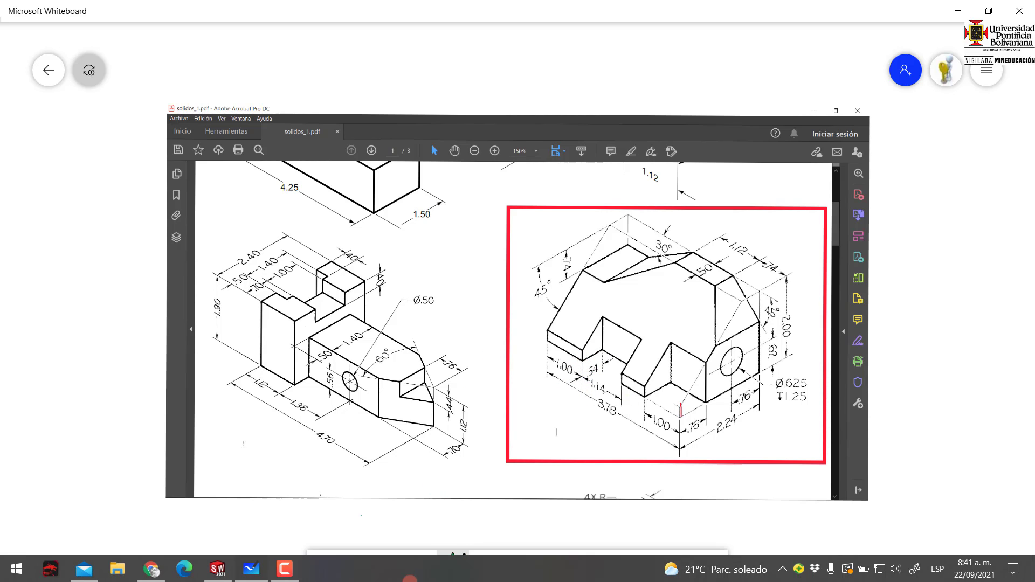
pyautogui.click(218, 572)
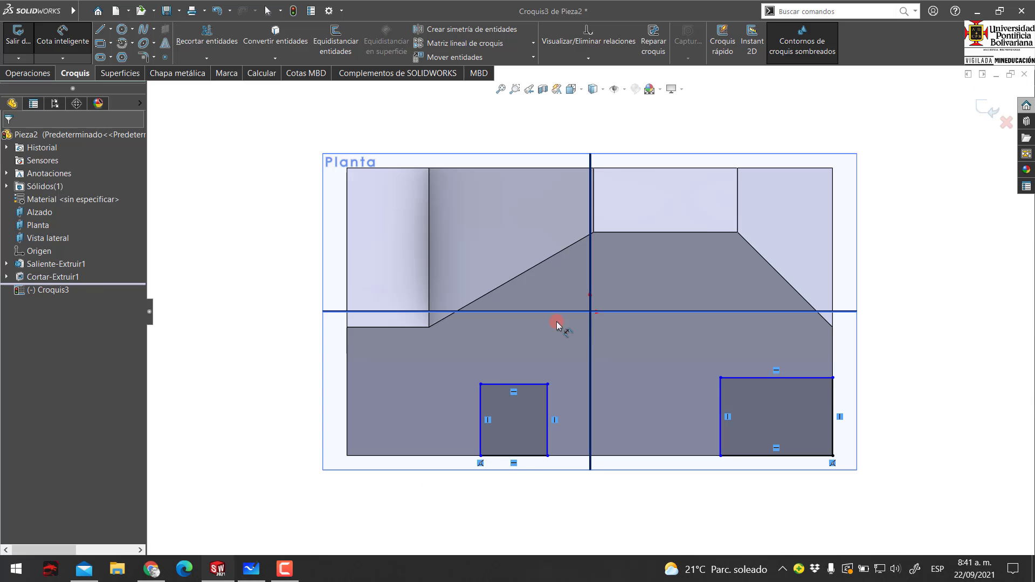
pyautogui.click(462, 402)
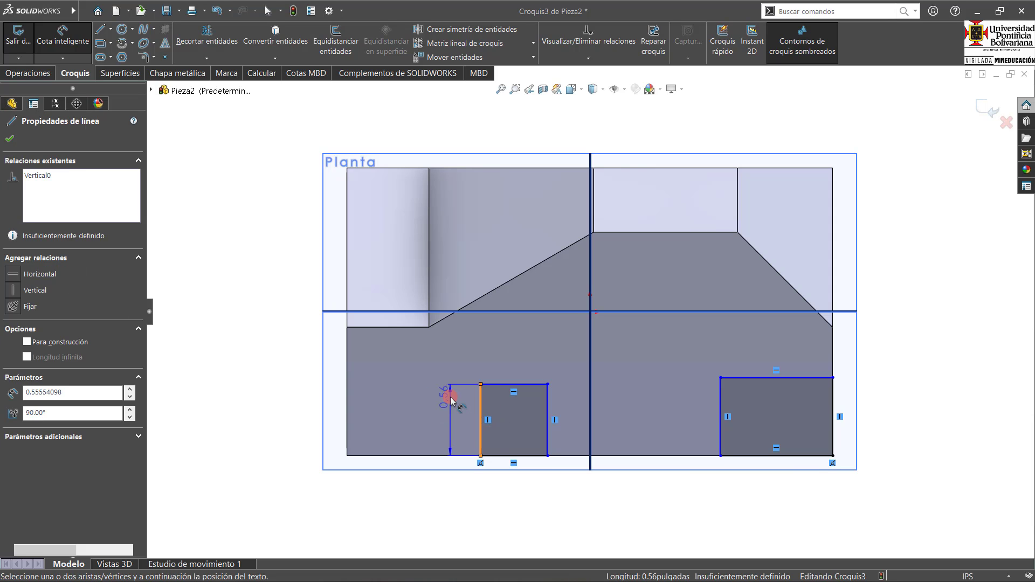
pyautogui.click(450, 397)
pyautogui.write('0.')
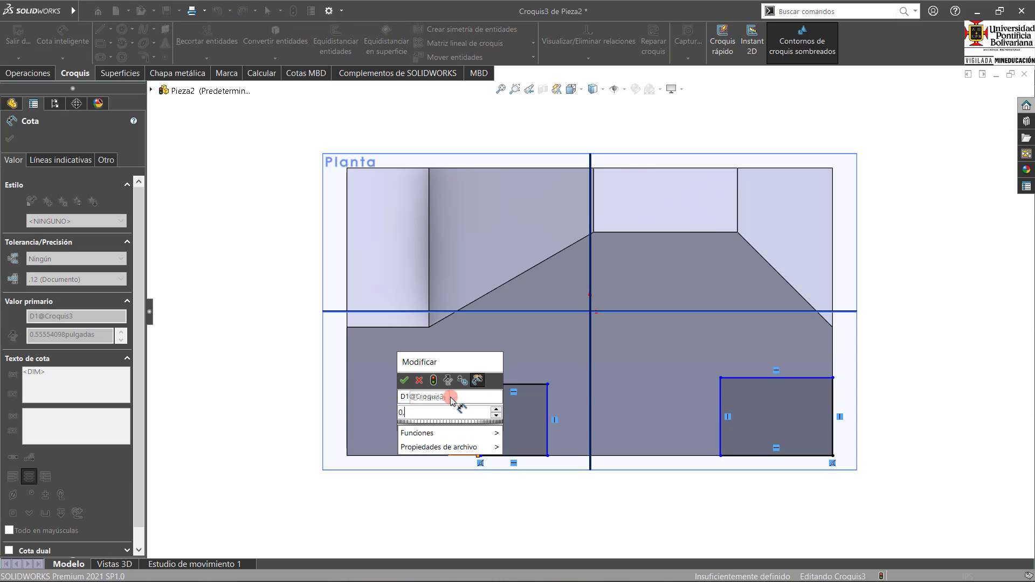
pyautogui.write('54')
pyautogui.press('Return')
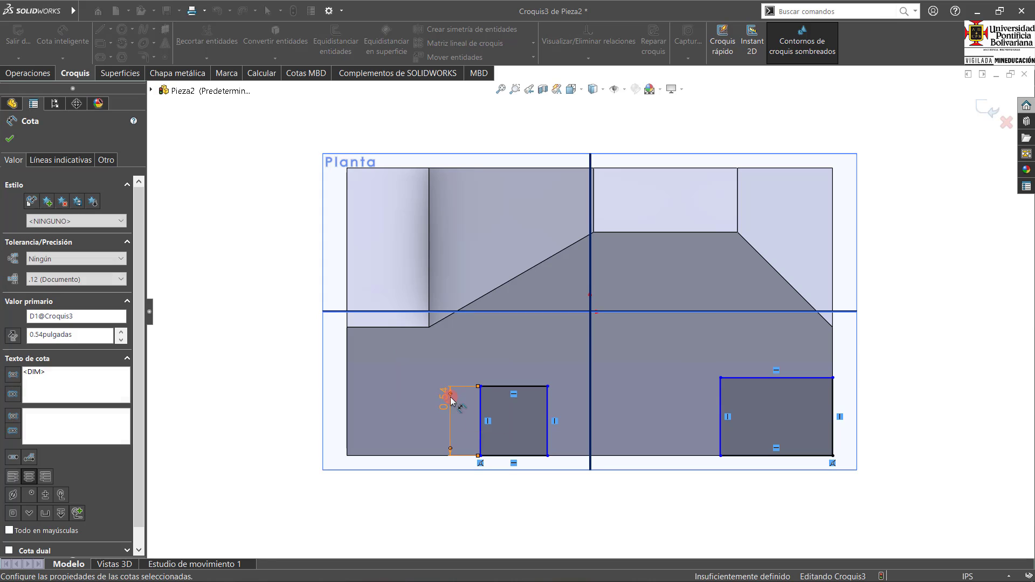
# Dimension the inboard rectangle's horizontal side along the solid's lower edge as 1.14 inches.
pyautogui.click(527, 457)
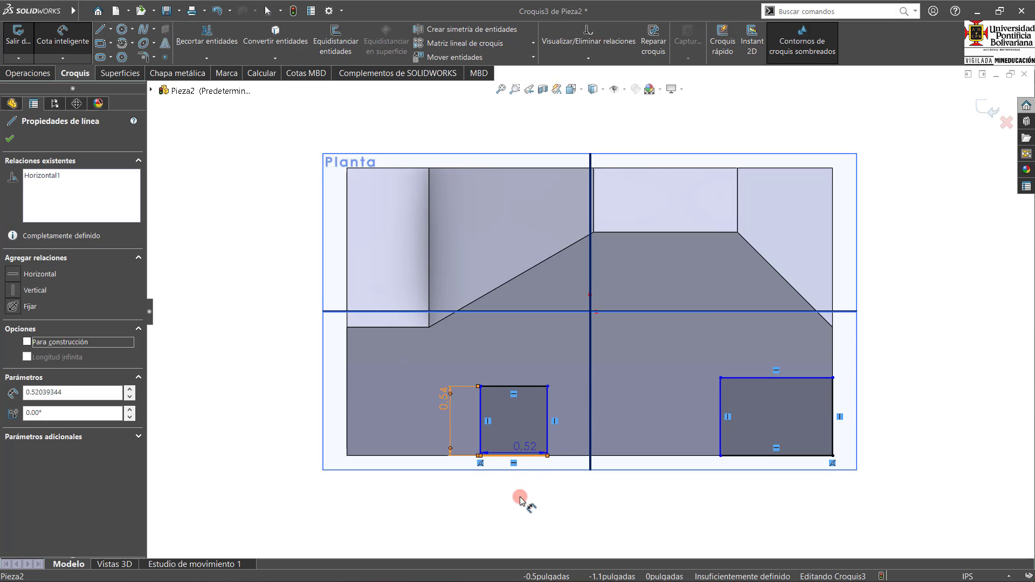
pyautogui.click(515, 477)
pyautogui.write('1,14')
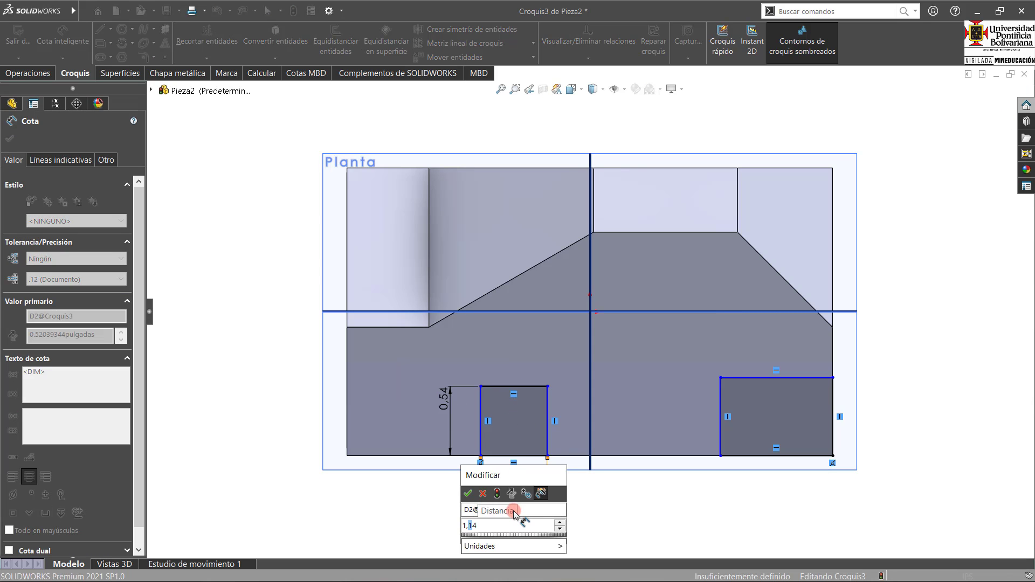
pyautogui.press('Return')
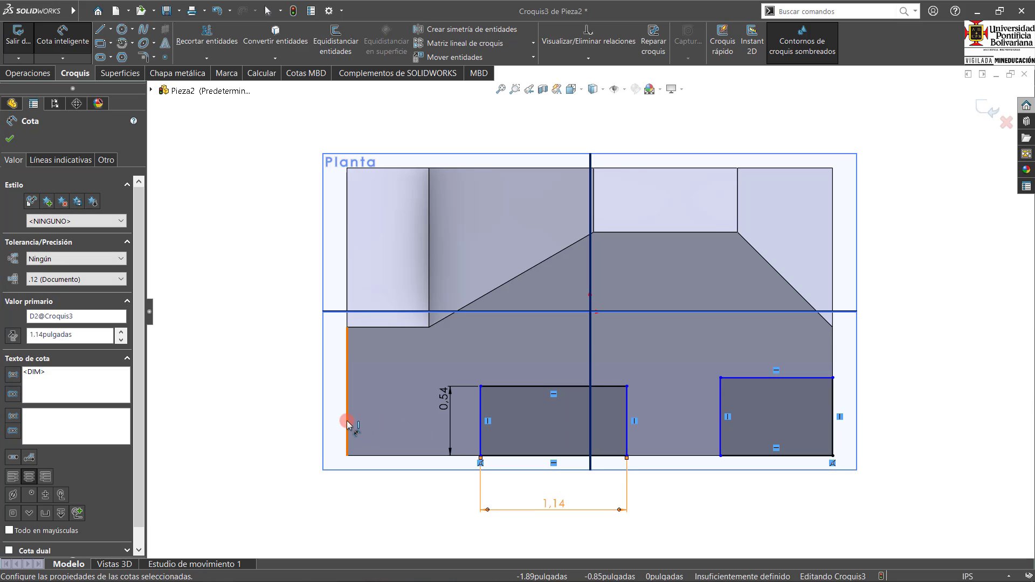
# Dimension the inboard rectangle 1 inch from the solid's left edge and move the 0.54 dimension outside the outline.
pyautogui.click(348, 425)
pyautogui.click(481, 439)
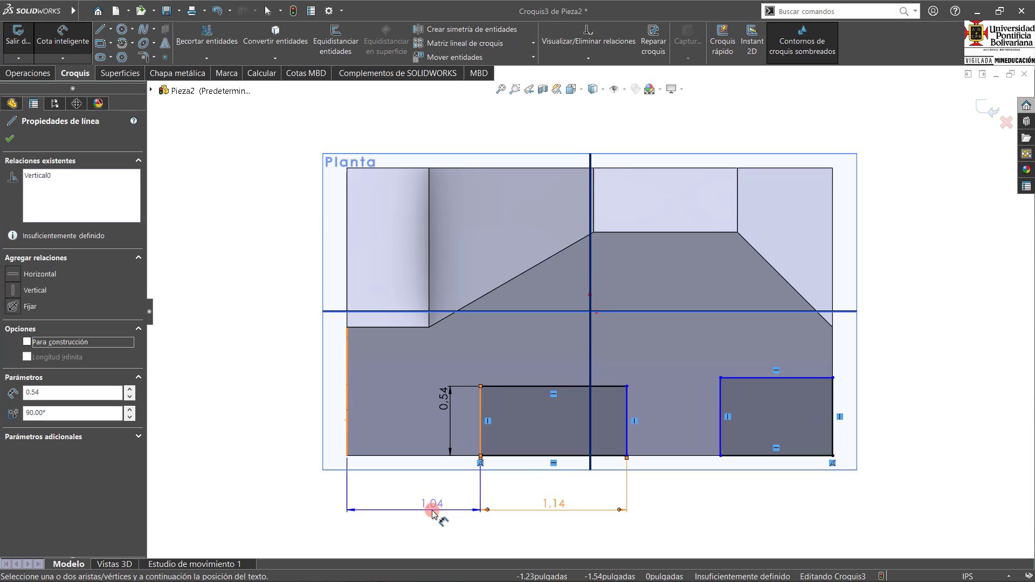
pyautogui.click(434, 511)
pyautogui.write('1')
pyautogui.press('Return')
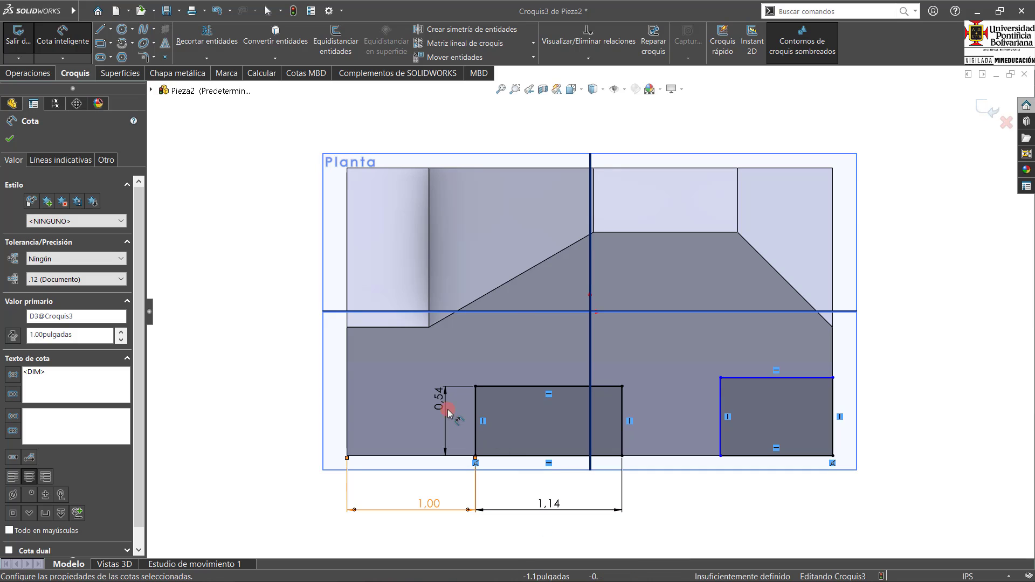
pyautogui.moveTo(438, 405); pyautogui.dragTo(279, 425)
pyautogui.click(300, 504)
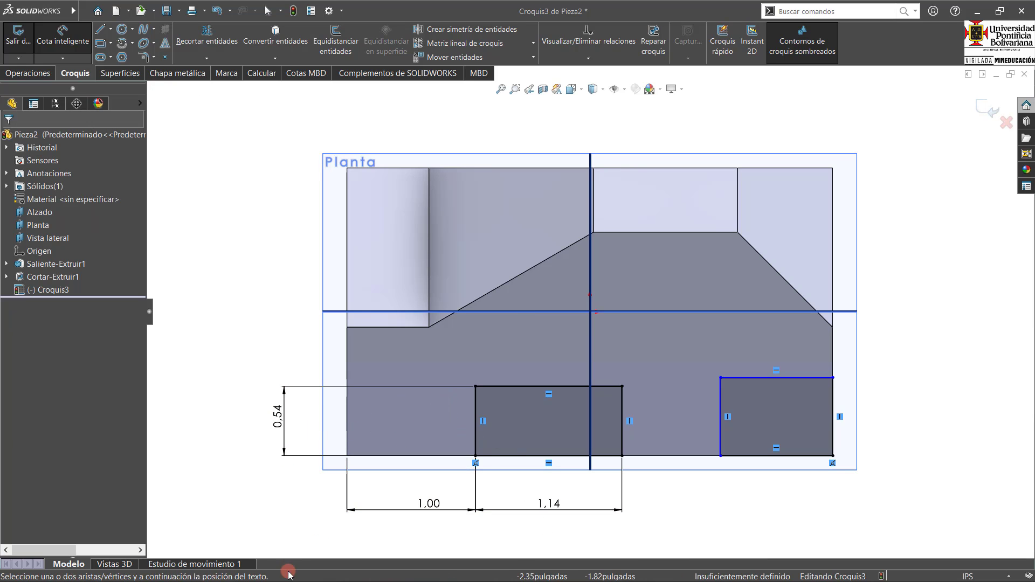
# Check the corner notch on the Whiteboard drawing, return to SOLIDWORKS, and dimension the corner rectangle 1 inch wide by 0.76 inches high.
pyautogui.click(245, 574)
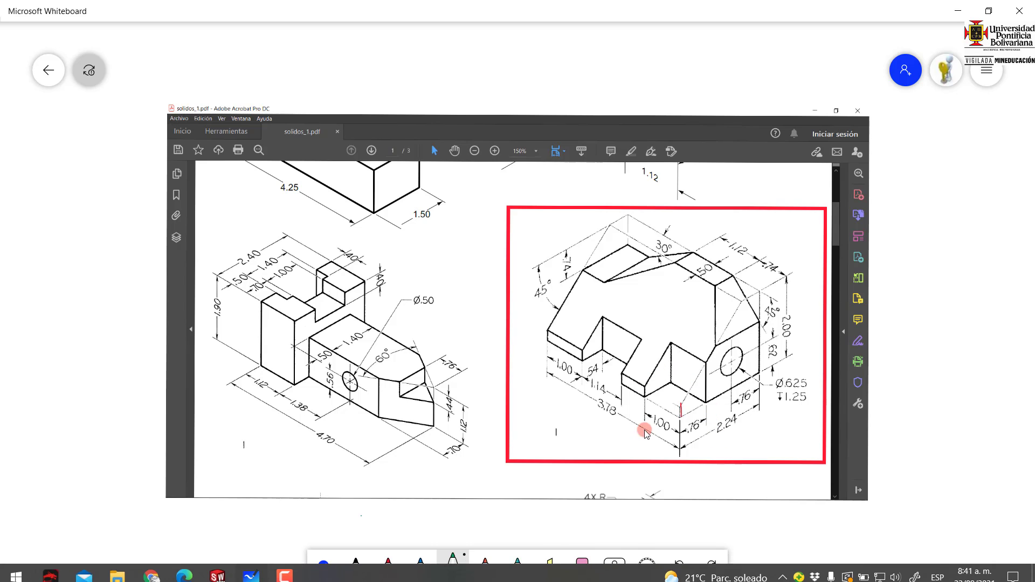
pyautogui.click(218, 570)
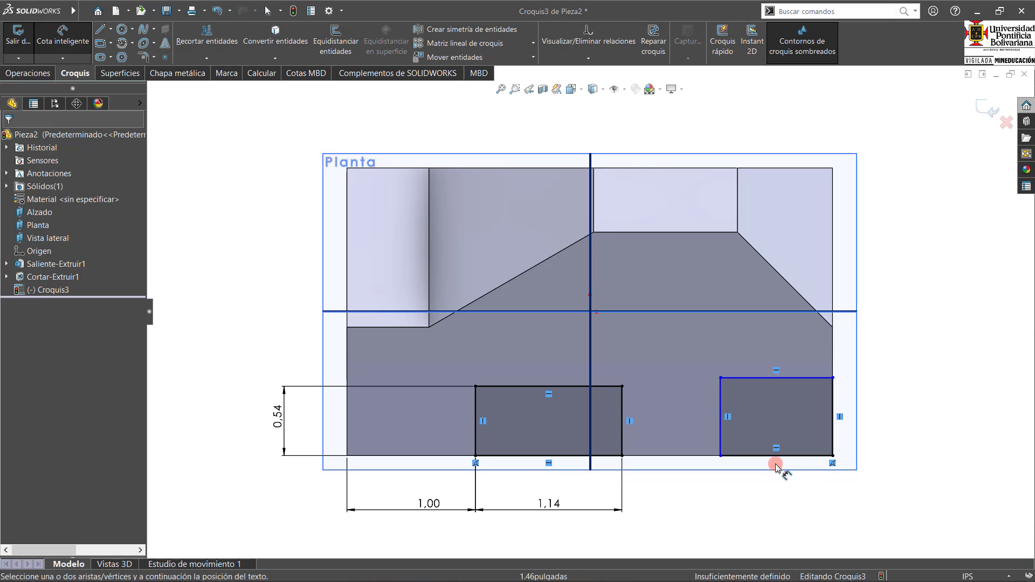
pyautogui.click(776, 456)
pyautogui.click(764, 504)
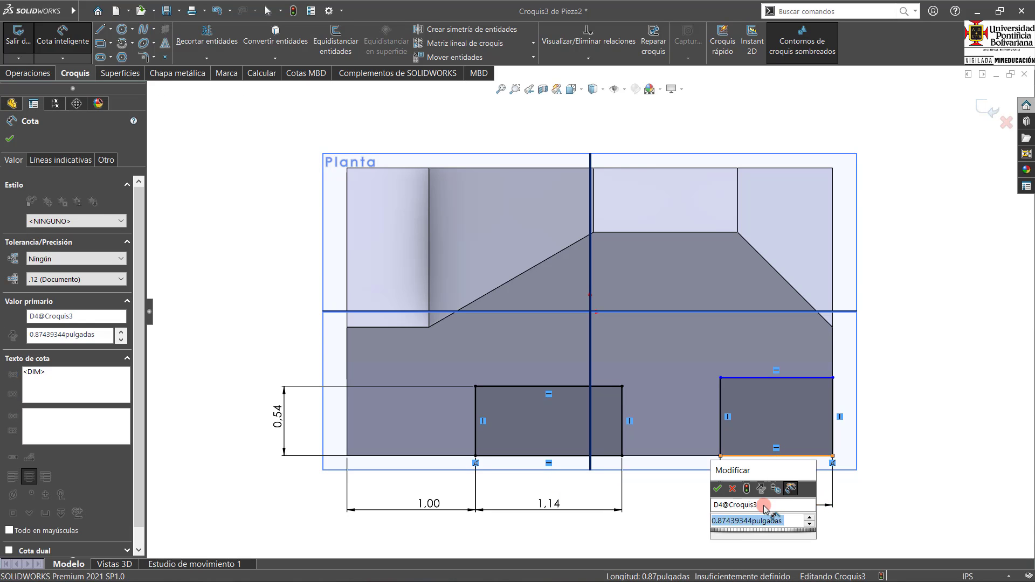
pyautogui.write('1')
pyautogui.press('Return')
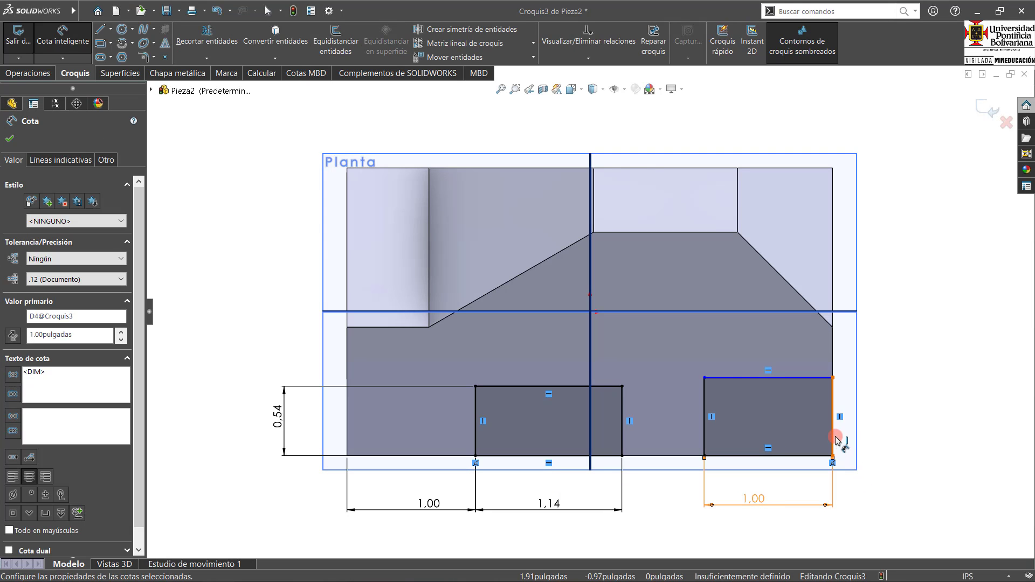
pyautogui.click(834, 440)
pyautogui.click(895, 425)
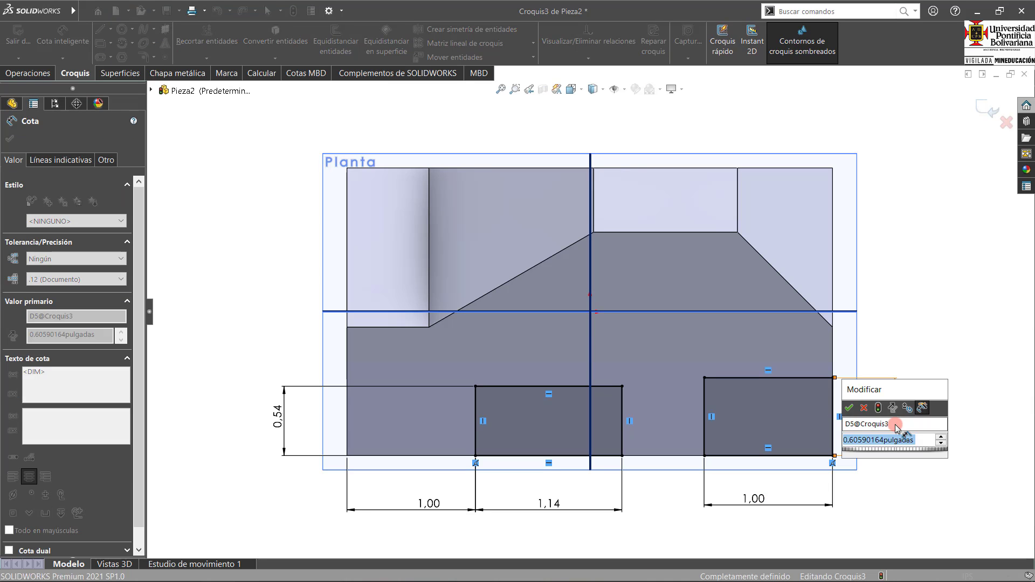
pyautogui.write('0.76')
pyautogui.press('Return')
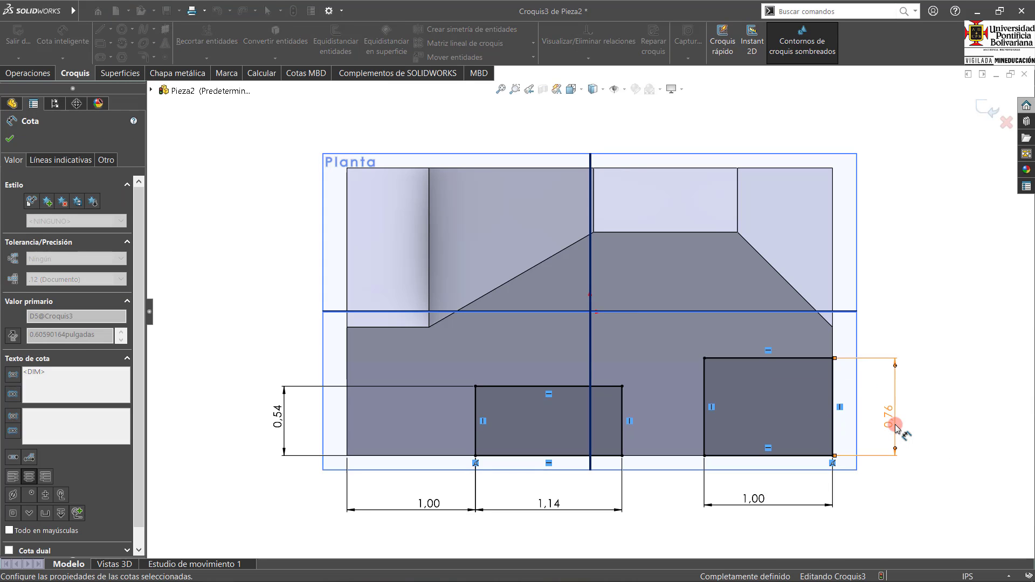
pyautogui.click(905, 305)
# Finish the two-rectangle sketch and cut both notches through the solid with the Por todo end condition, viewed isometrically.
pyautogui.hotkey('ctrl', '7')
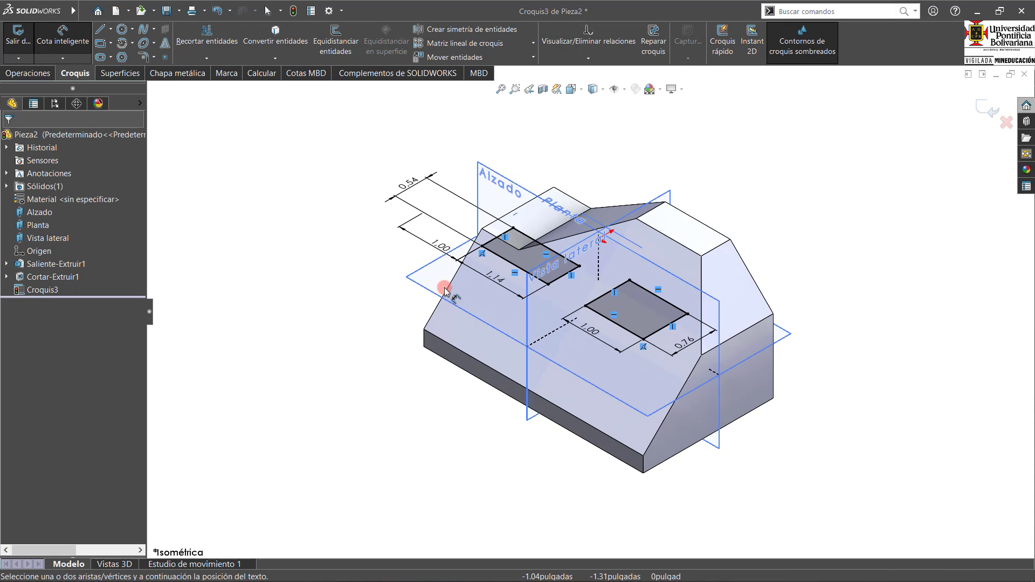
pyautogui.click(981, 111)
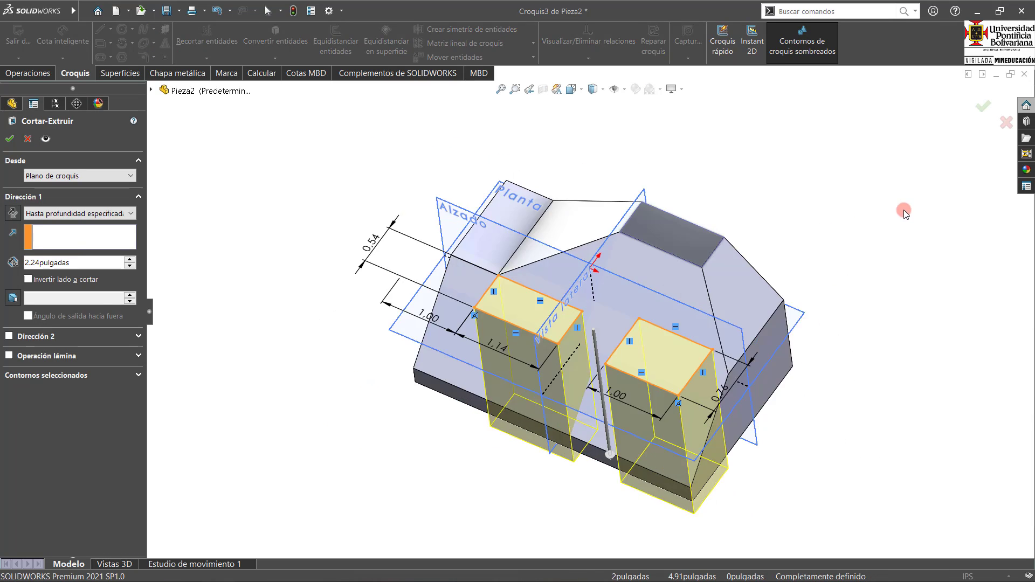
pyautogui.click(76, 213)
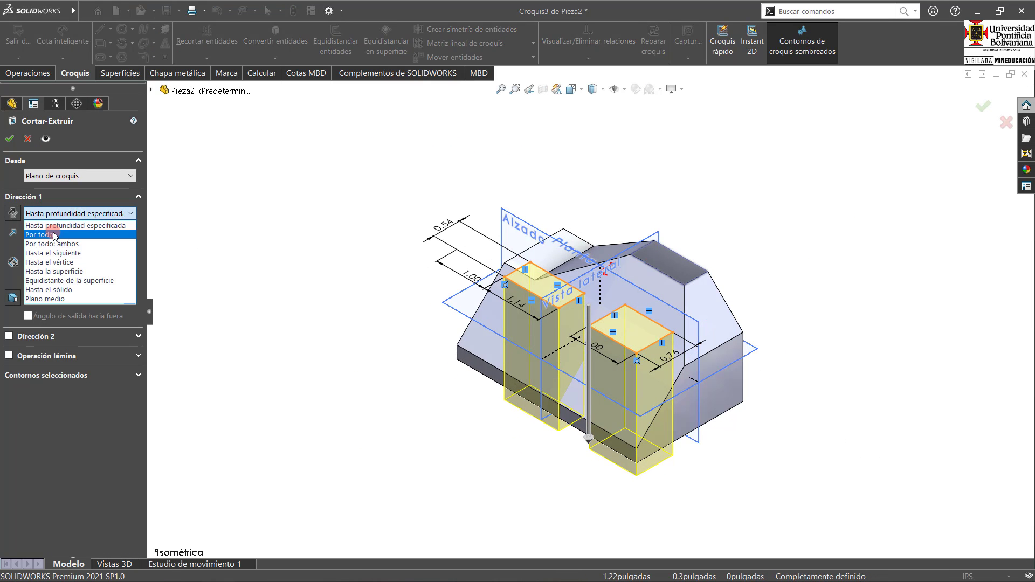
pyautogui.click(48, 235)
pyautogui.press('Return')
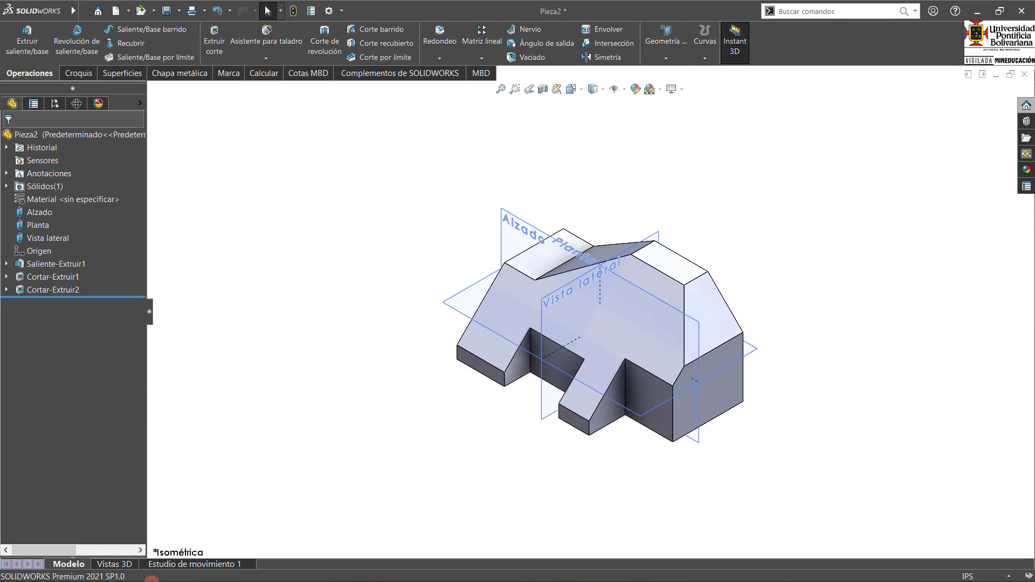
# Examine the end-face hole and its dimensions on the Whiteboard drawing with the blue pen, then return to SOLIDWORKS.
pyautogui.click(250, 576)
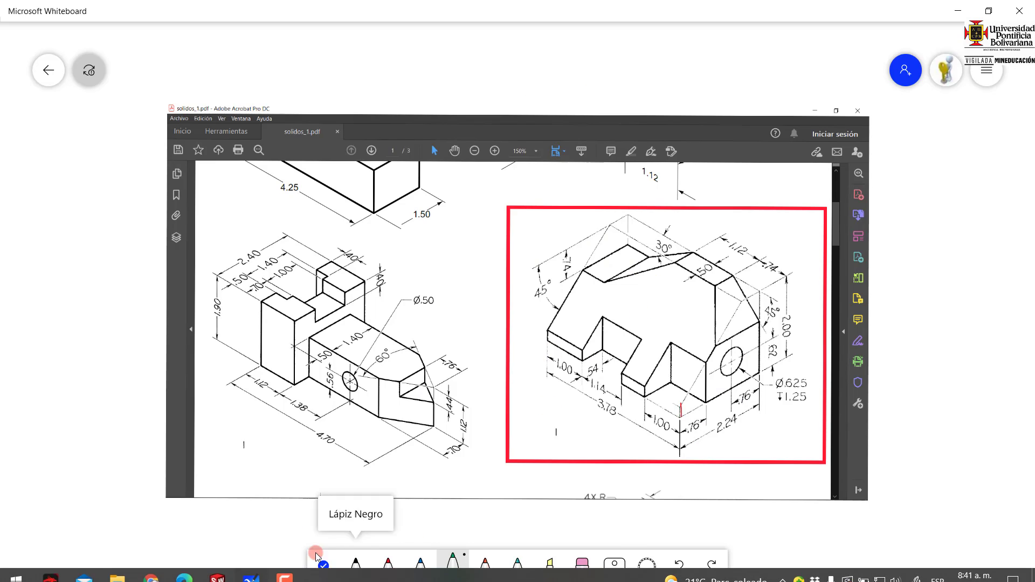
pyautogui.click(421, 563)
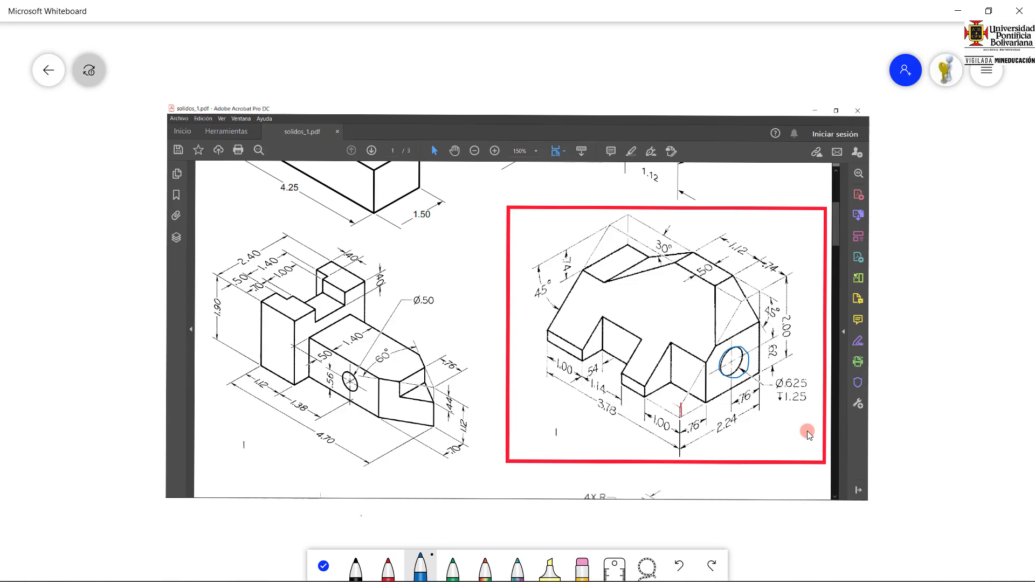
pyautogui.moveTo(809, 444); pyautogui.dragTo(785, 435)
pyautogui.moveTo(217, 575)
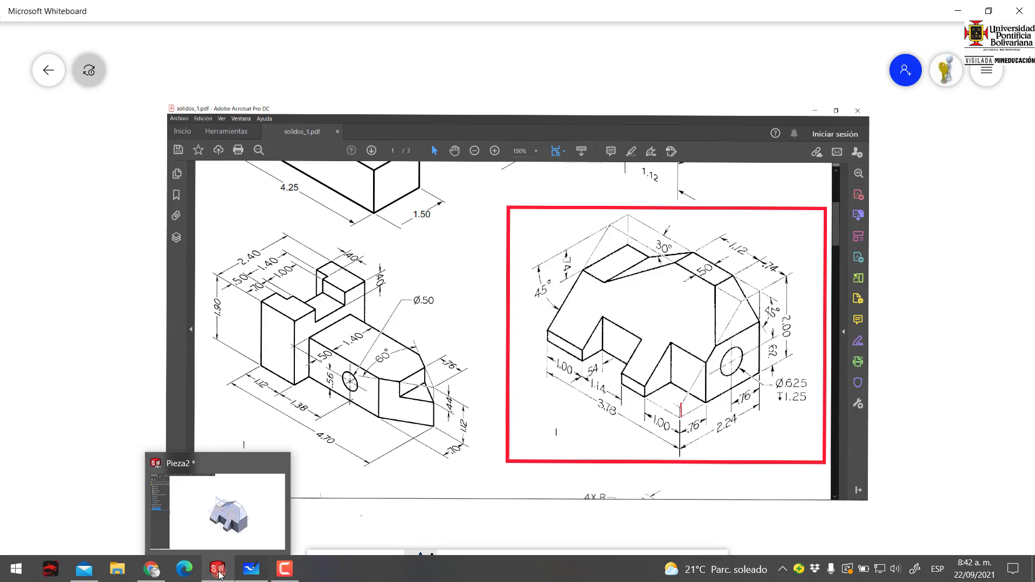
pyautogui.click(229, 512)
# For an extruded cut on the solid's right end face, sketch a circle about 0.38 inches in diameter in its lower area.
pyautogui.click(202, 44)
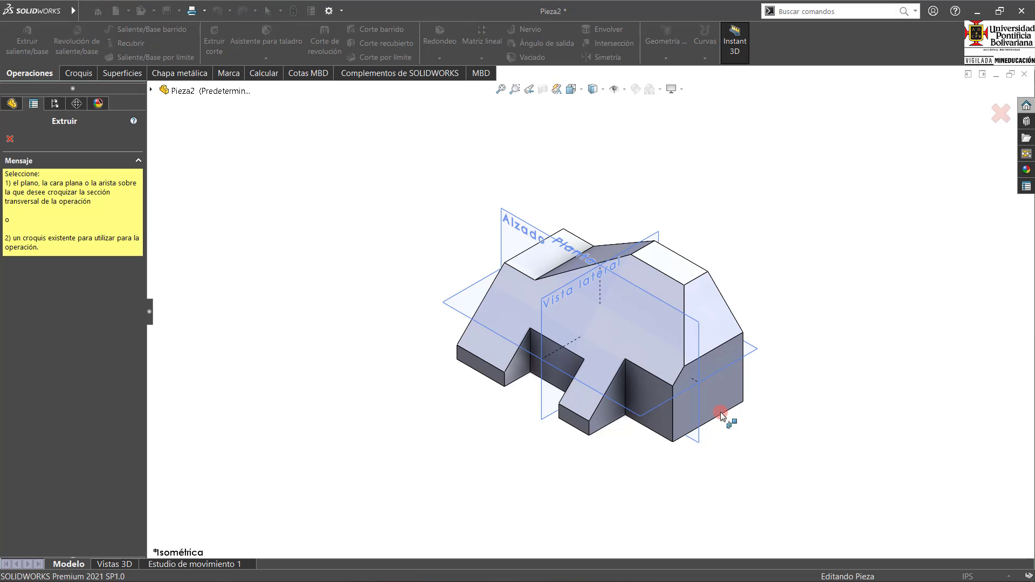
pyautogui.click(724, 395)
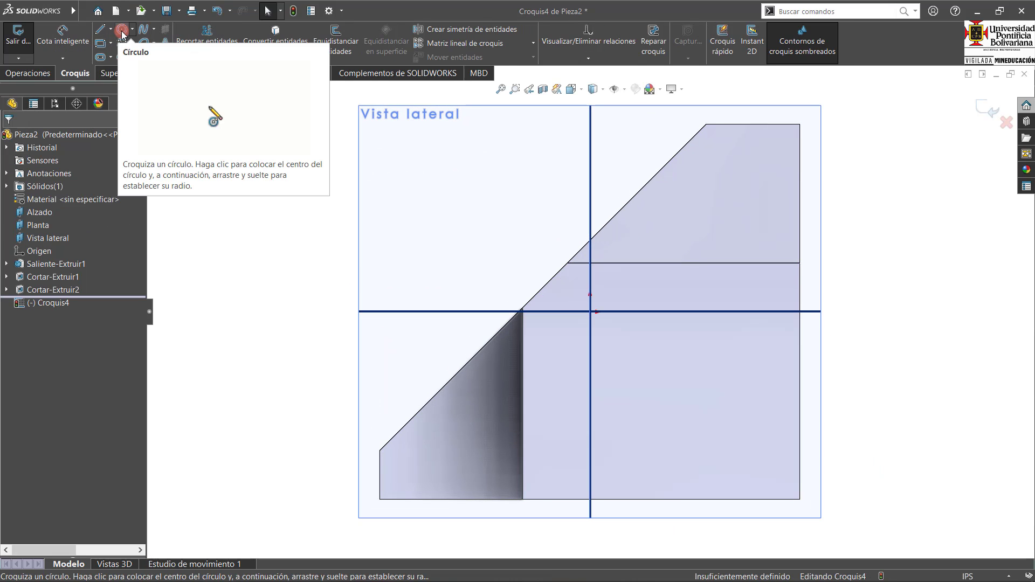
pyautogui.click(121, 29)
pyautogui.click(698, 415)
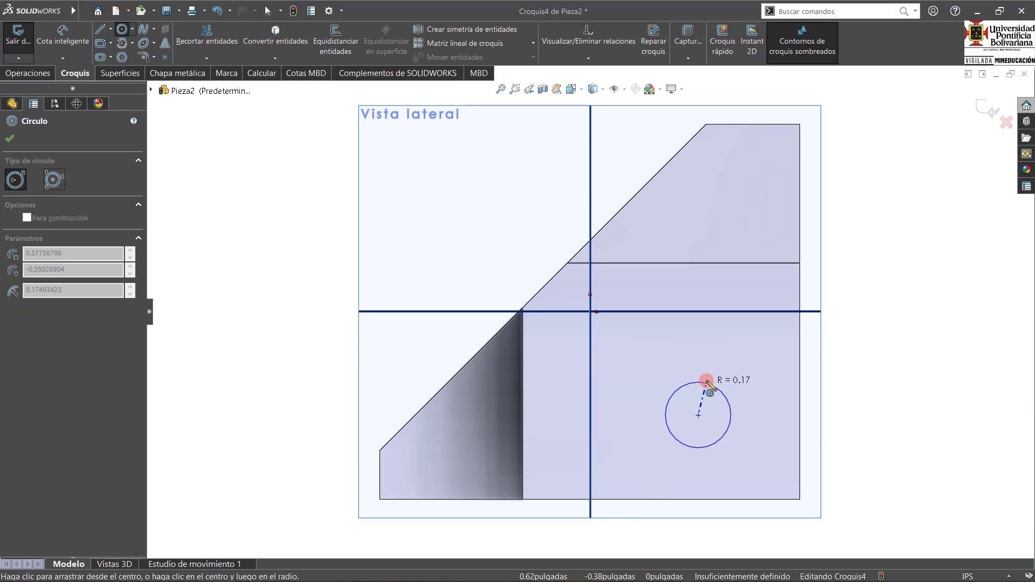
pyautogui.click(700, 380)
# Dimension the circle's diameter as 0.625 inches.
pyautogui.click(63, 35)
pyautogui.click(749, 418)
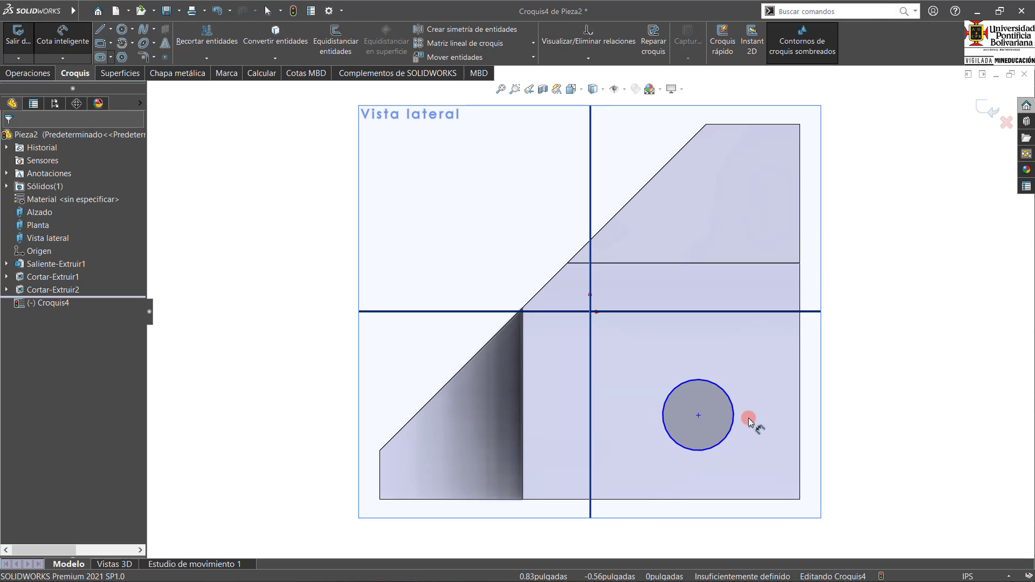
pyautogui.click(735, 406)
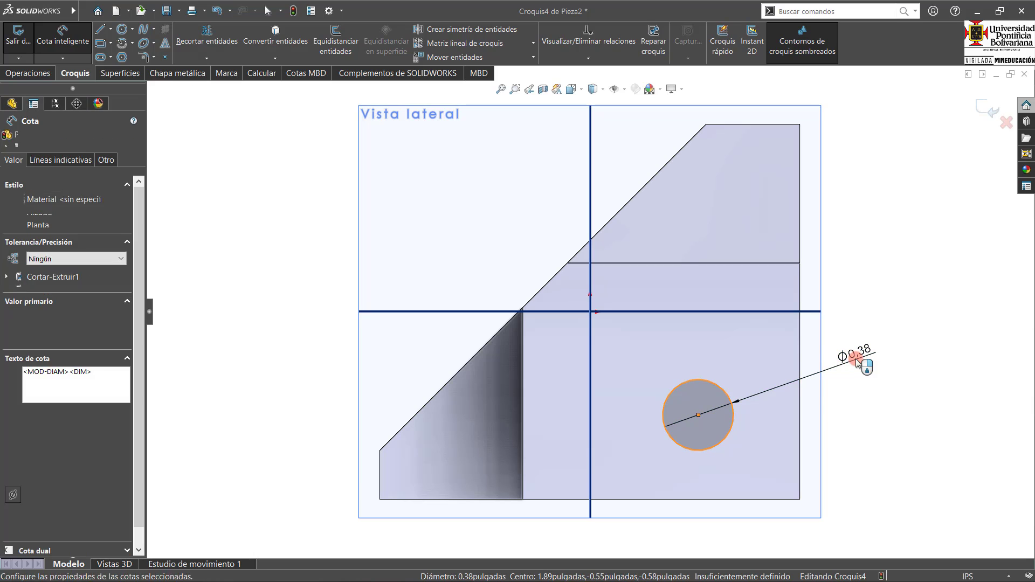
pyautogui.click(855, 360)
pyautogui.write('0,625')
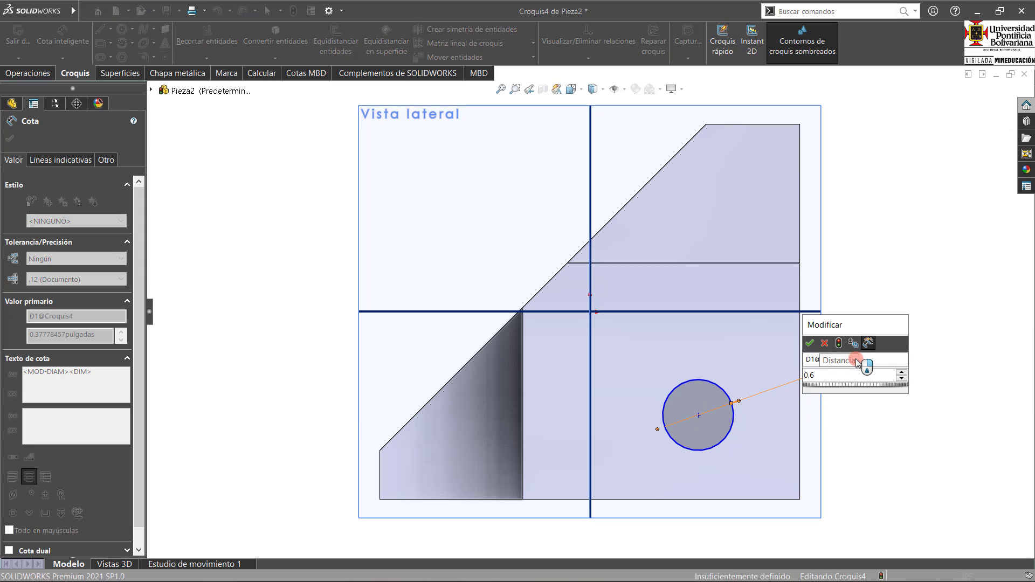
pyautogui.press('Return')
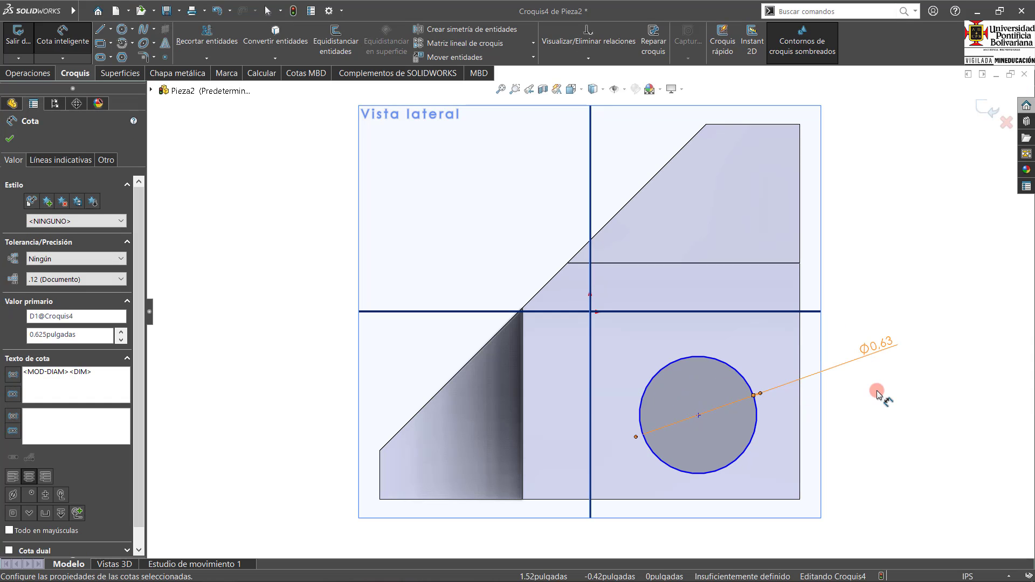
pyautogui.click(877, 390)
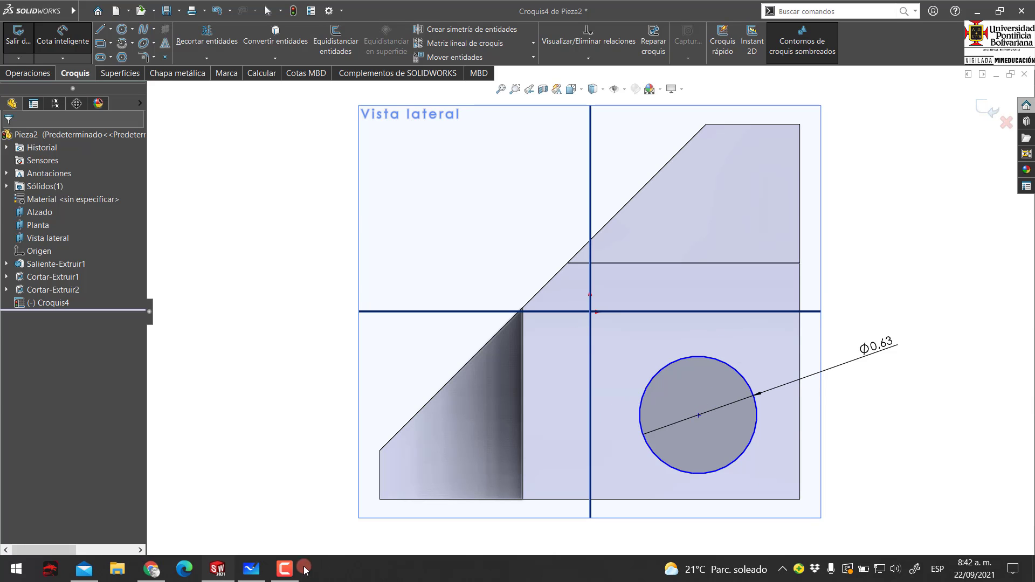
# Check the hole's position dimensions on the Whiteboard drawing, then return to SOLIDWORKS.
pyautogui.click(251, 568)
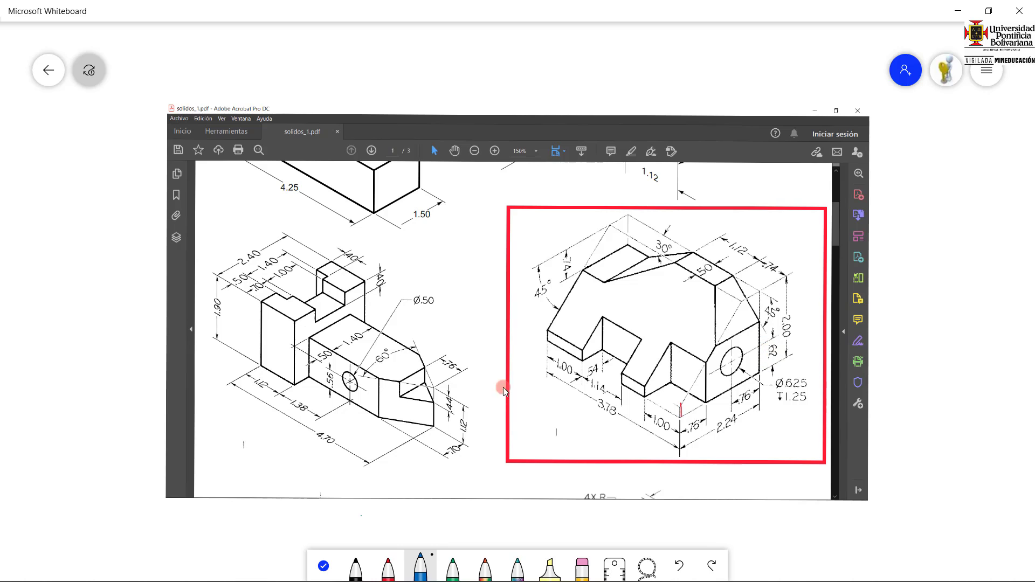
pyautogui.moveTo(381, 573)
pyautogui.click(221, 571)
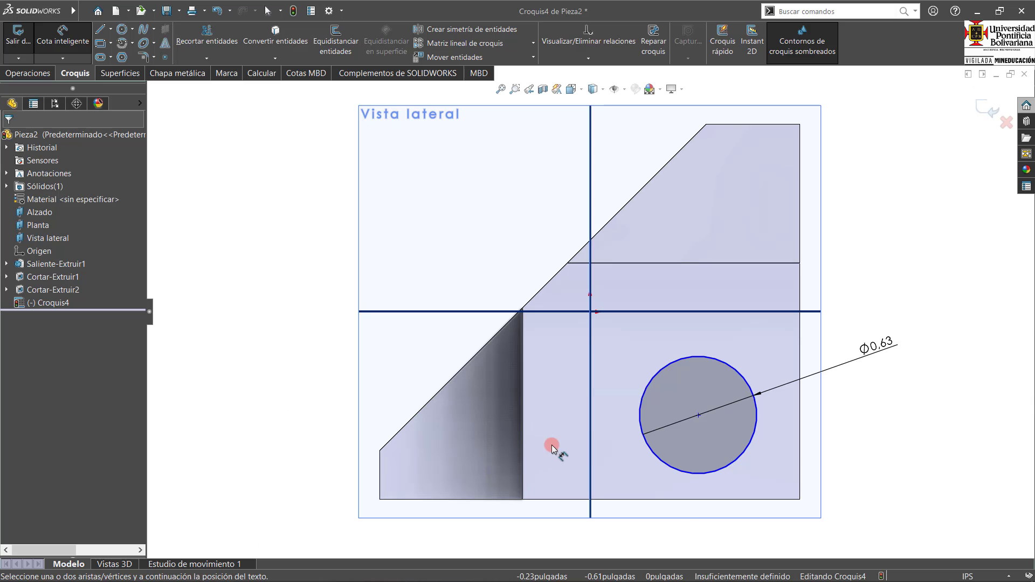
# Dimension the circle's centre 0.76 inches above the end face's bottom edge.
pyautogui.click(724, 500)
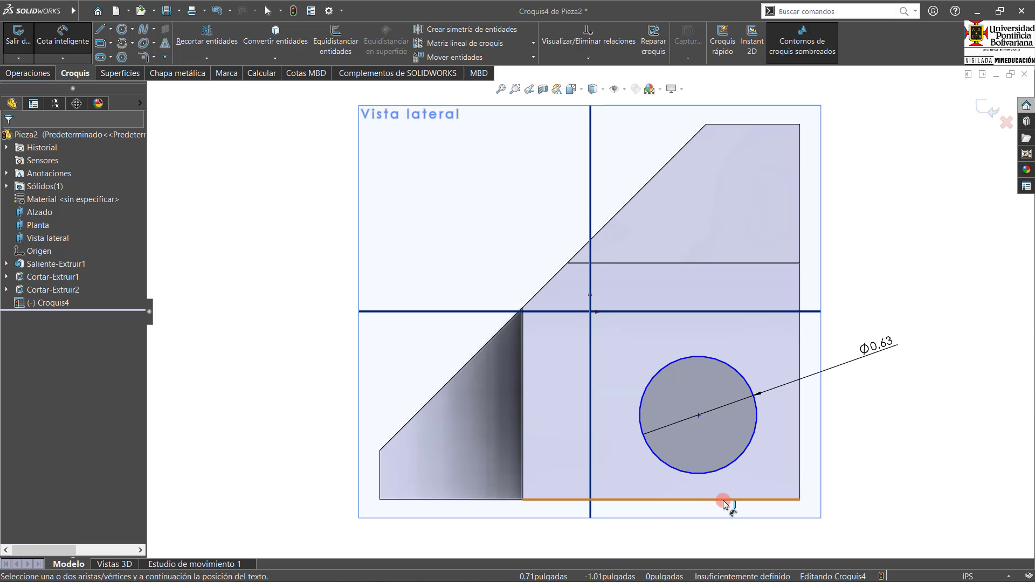
pyautogui.click(739, 455)
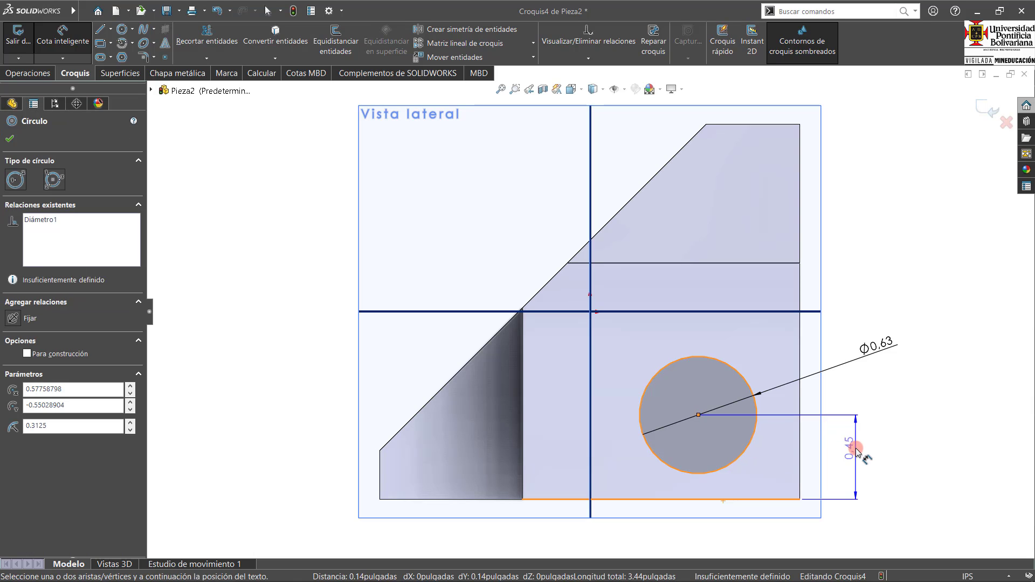
pyautogui.click(855, 452)
pyautogui.write('0.')
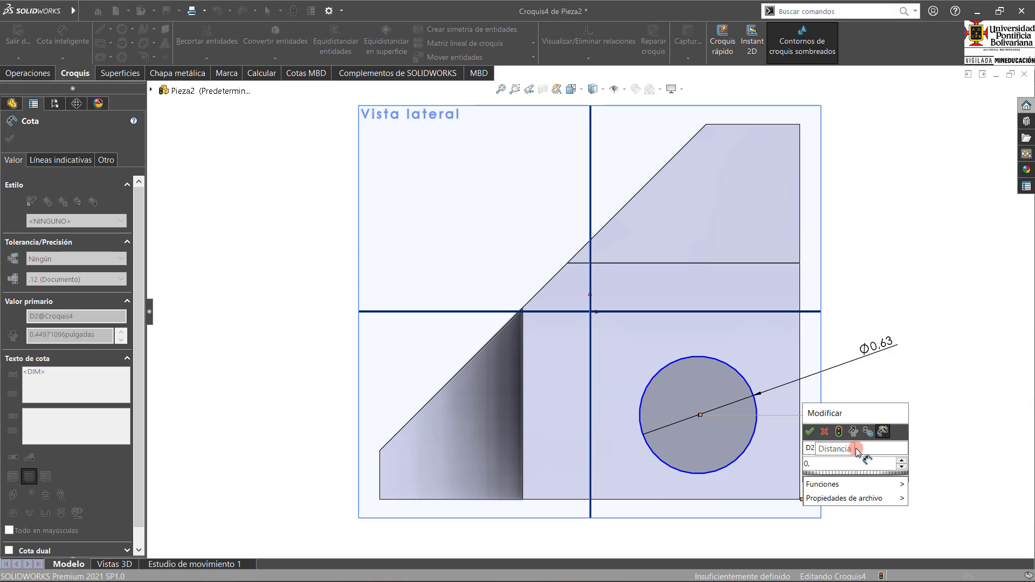
pyautogui.write('76')
pyautogui.press('Return')
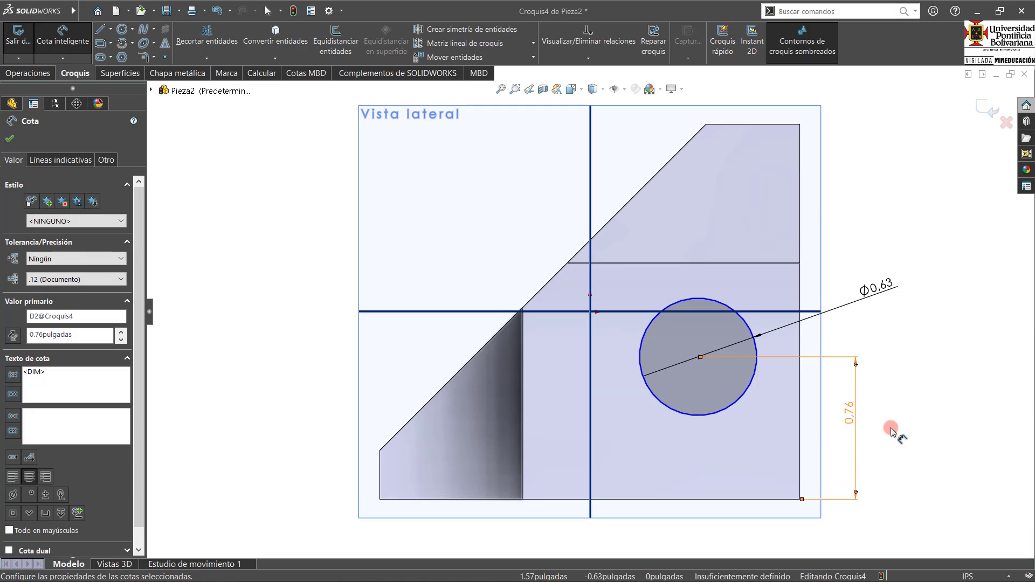
# Dimension the circle's centre 0.62 inches from the end face's right vertical edge.
pyautogui.click(800, 396)
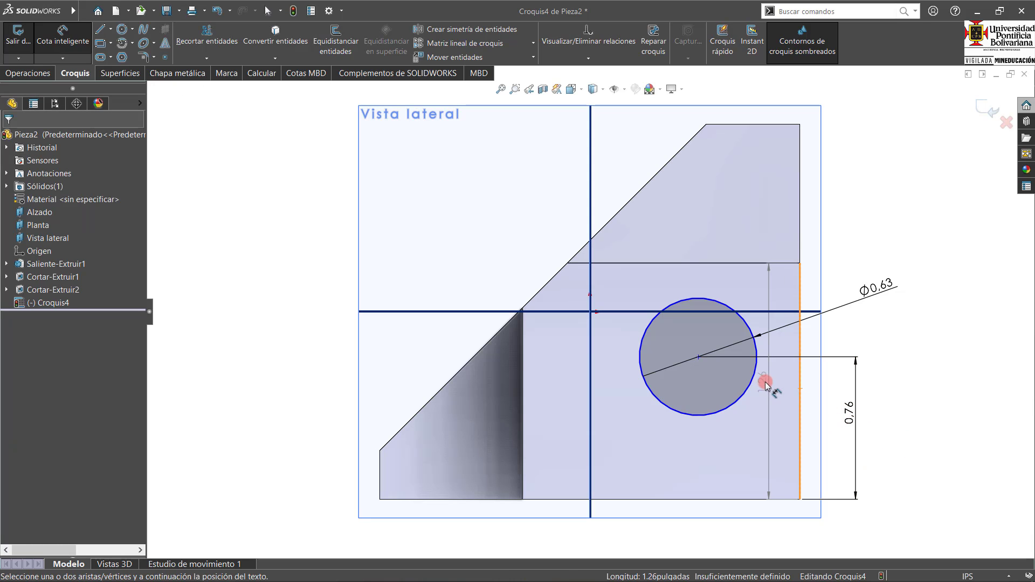
pyautogui.click(754, 381)
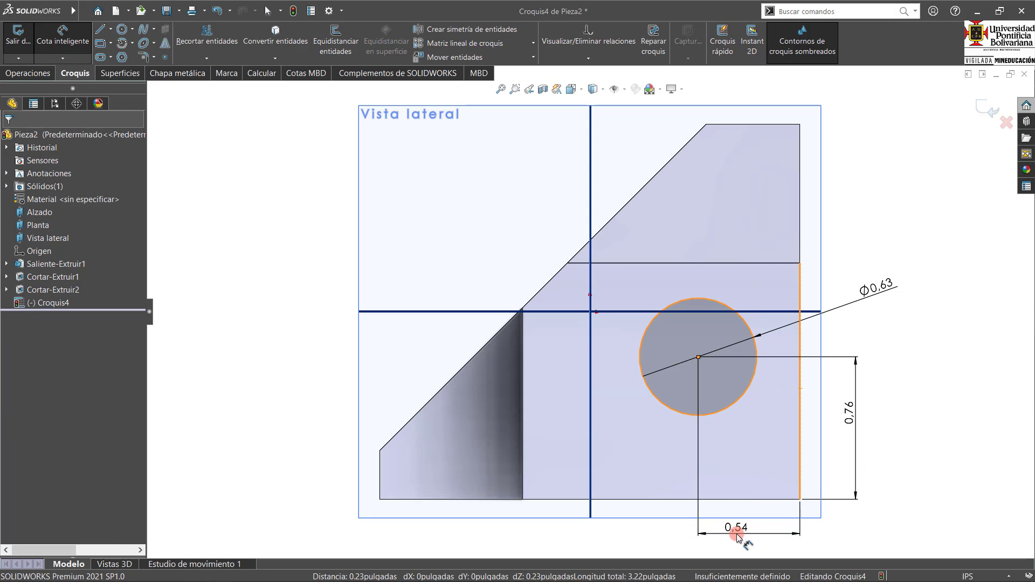
pyautogui.click(738, 536)
pyautogui.write('0.62')
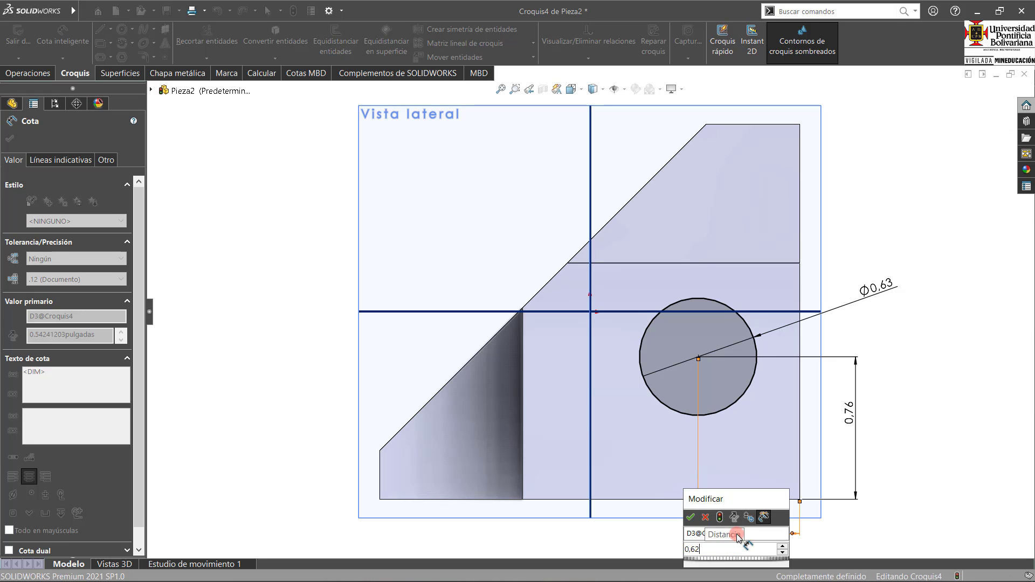
pyautogui.press('Return')
pyautogui.click(924, 300)
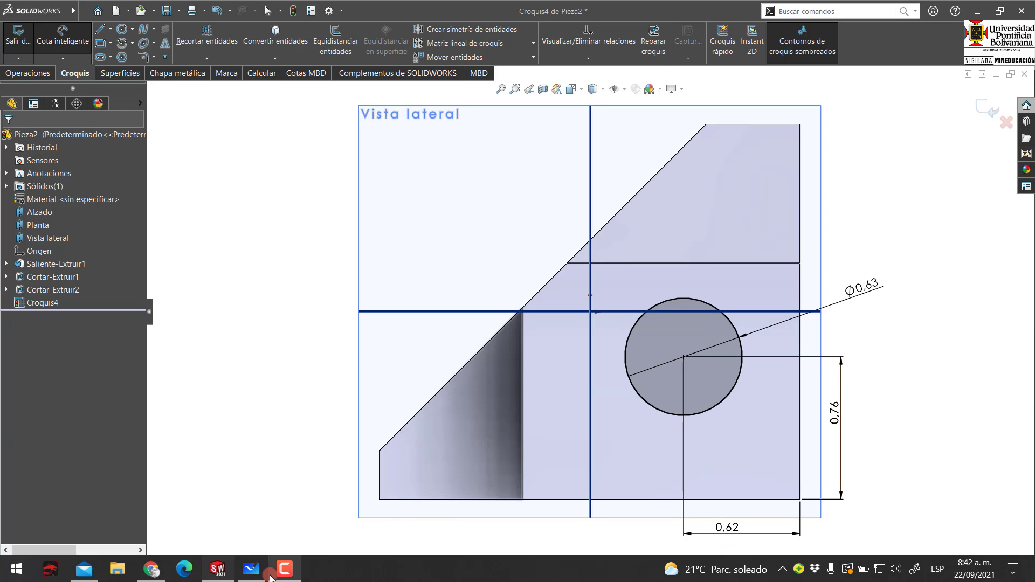
# Check the hole's position and depth on the Whiteboard drawing, then return to SOLIDWORKS in an isometric view.
pyautogui.click(252, 572)
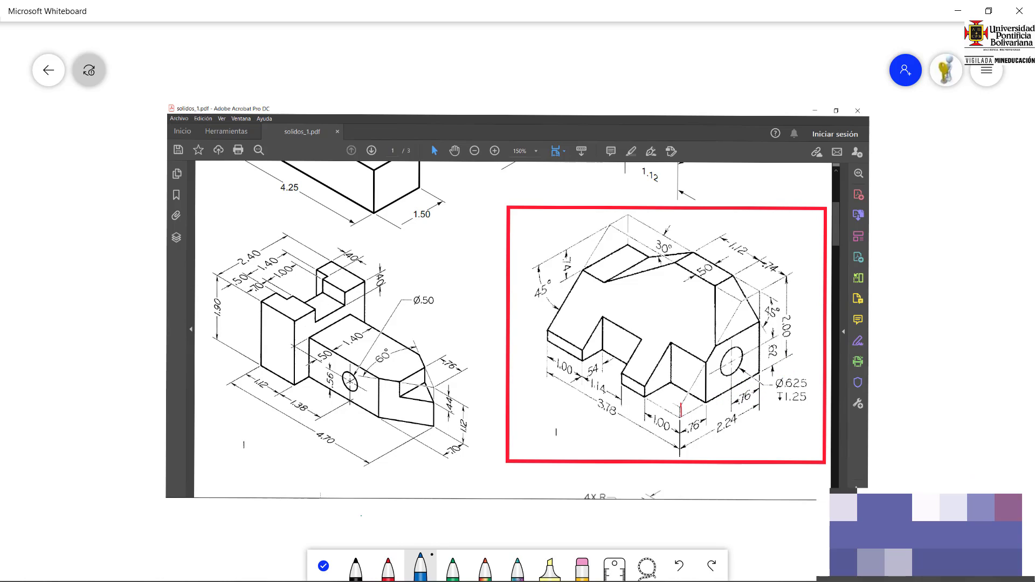
pyautogui.click(1010, 507)
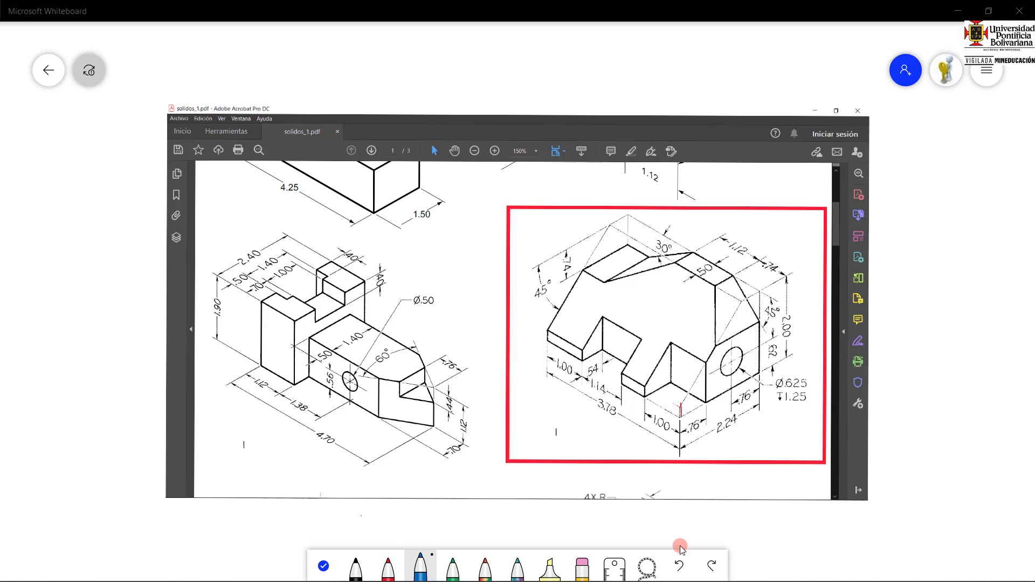
pyautogui.moveTo(255, 576)
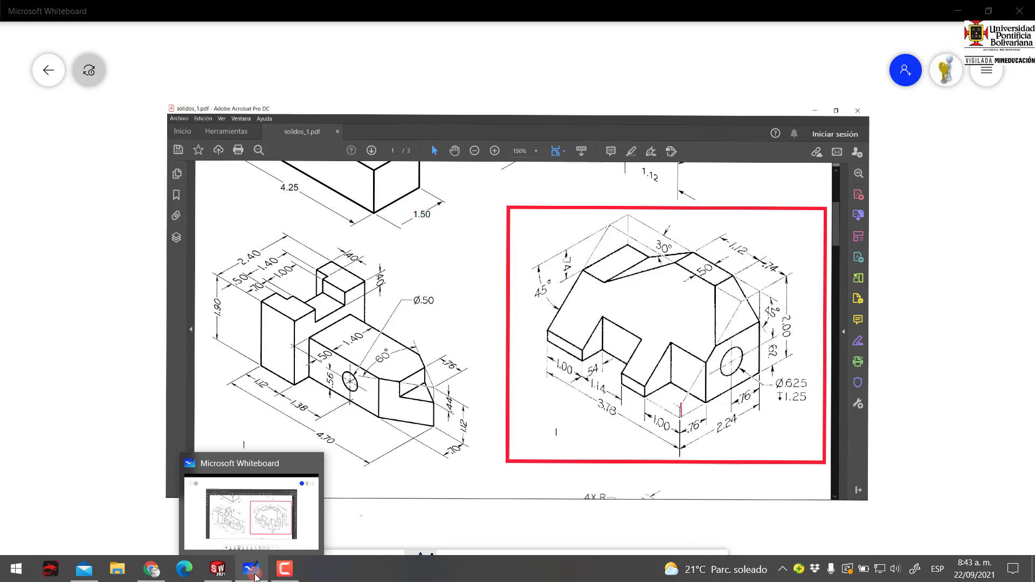
pyautogui.click(220, 575)
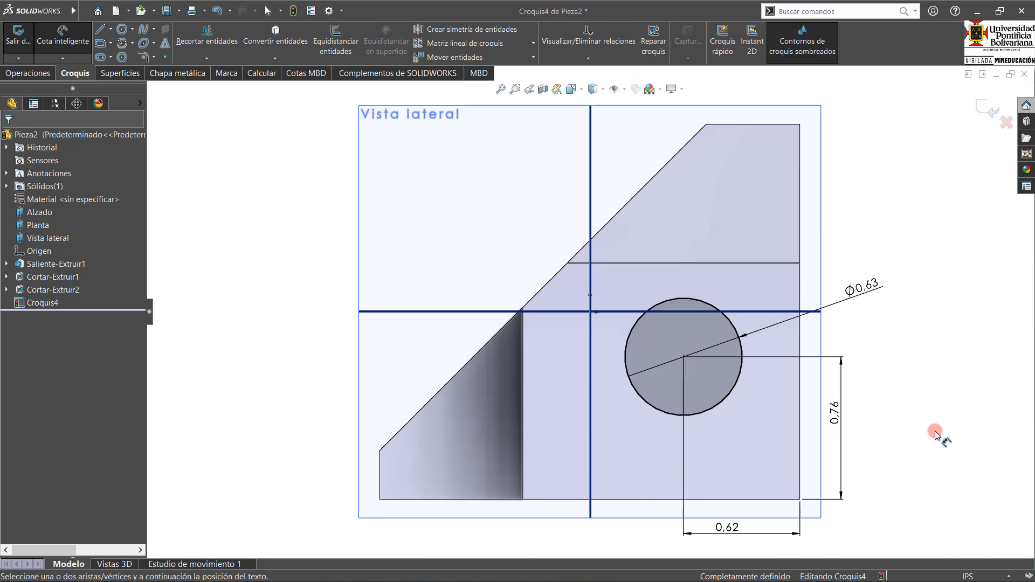
pyautogui.hotkey('ctrl', '7')
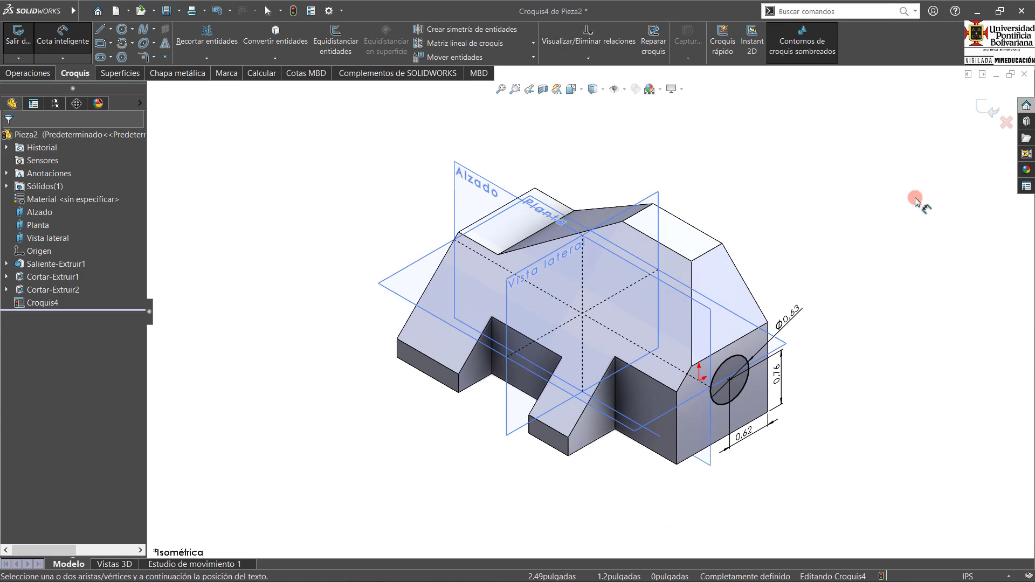
pyautogui.click(251, 570)
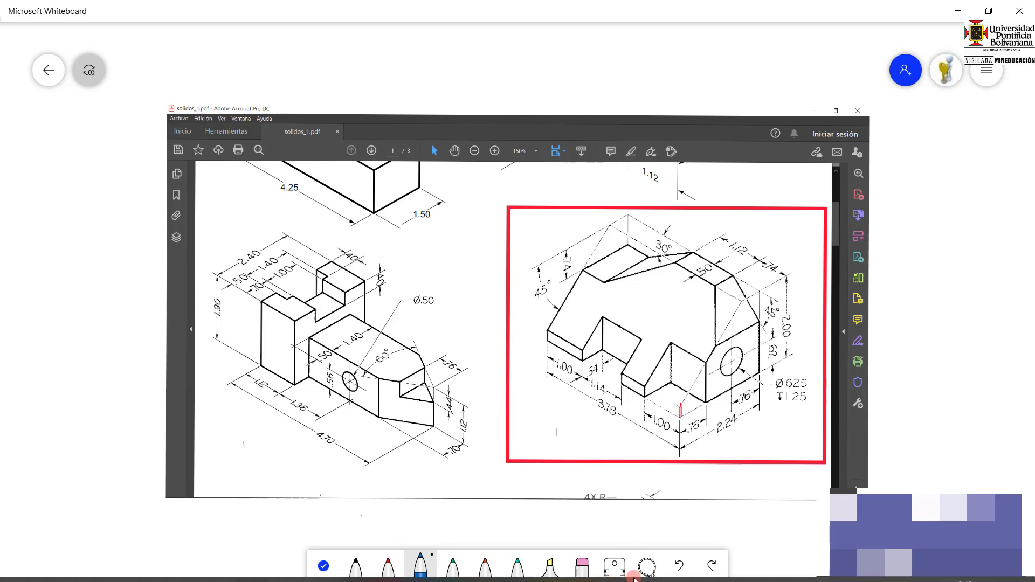
pyautogui.click(1013, 502)
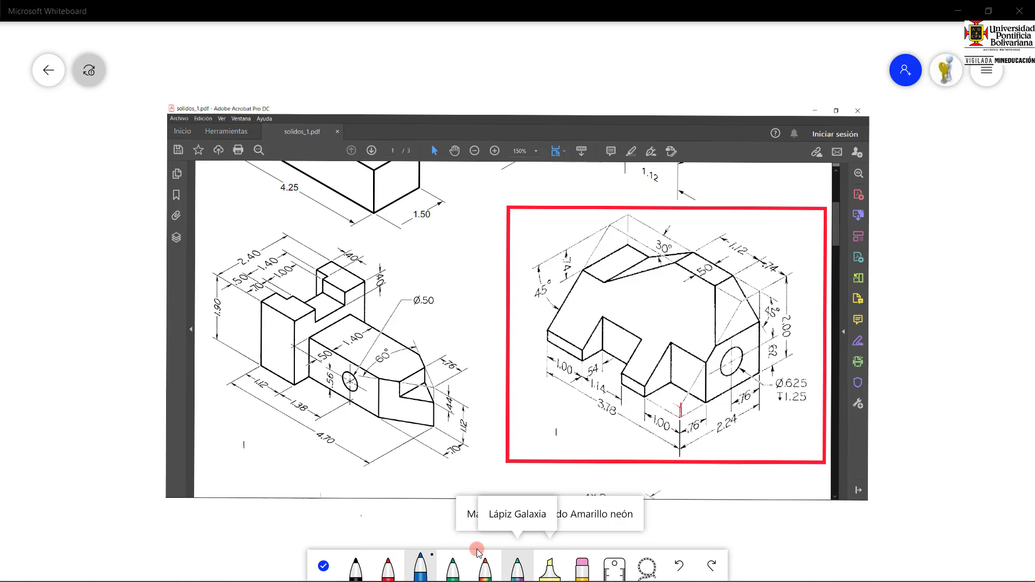
pyautogui.moveTo(265, 577)
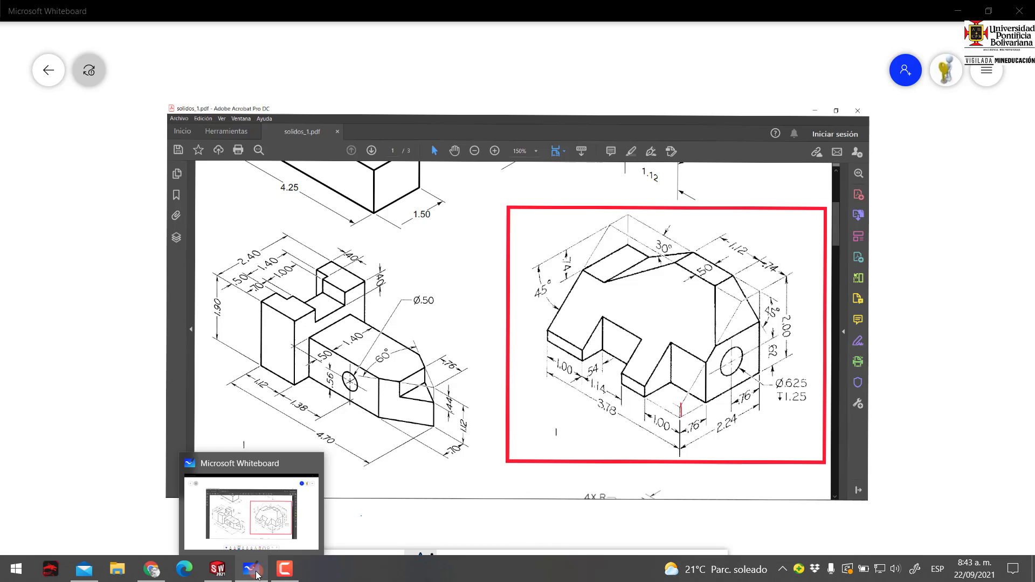
pyautogui.click(222, 571)
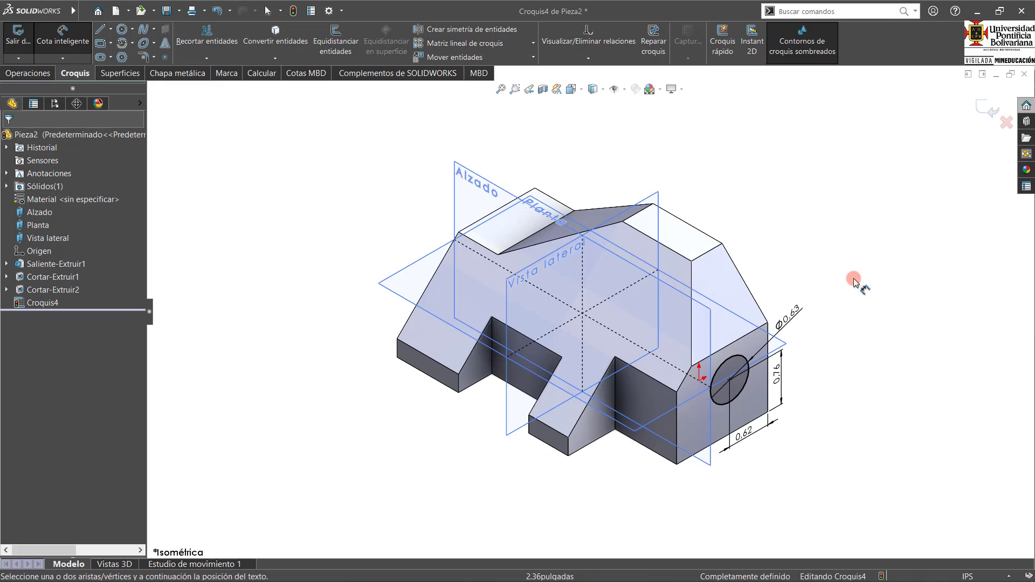
# Cut the circle into the end face as a blind hole 1.25 inches deep.
pyautogui.press('c')
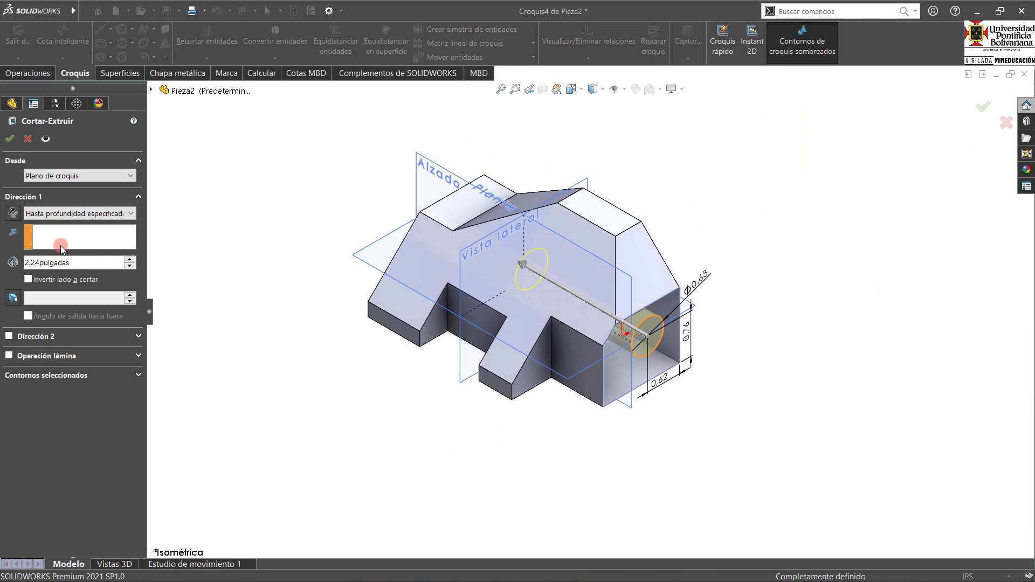
pyautogui.write('0.25')
pyautogui.click(13, 142)
pyautogui.click(342, 138)
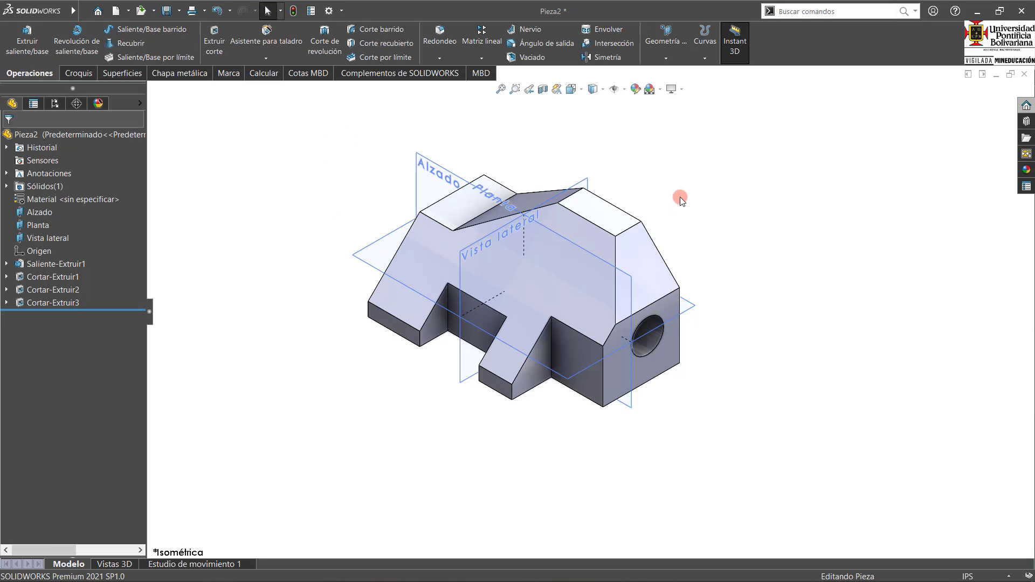
# Inspect the solid with hidden lines visible in front, right, top and isometric views, then restore the shaded display with edges.
pyautogui.press('f')
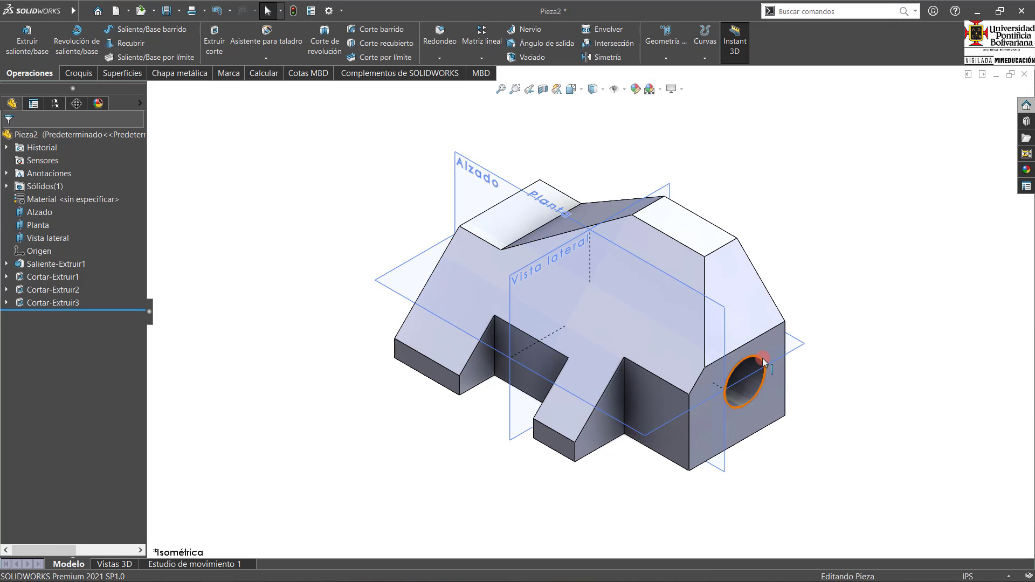
pyautogui.click(602, 90)
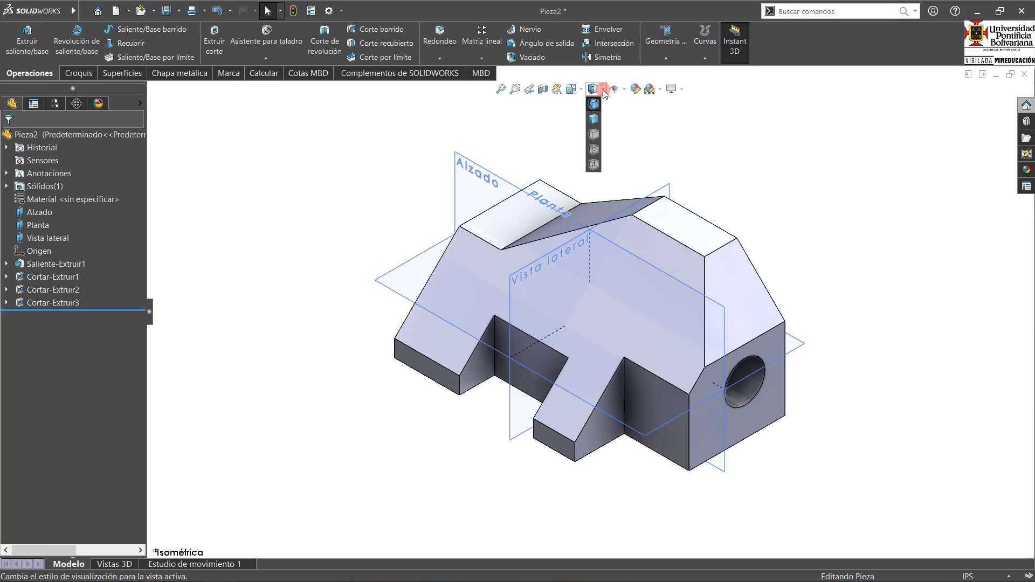
pyautogui.click(597, 147)
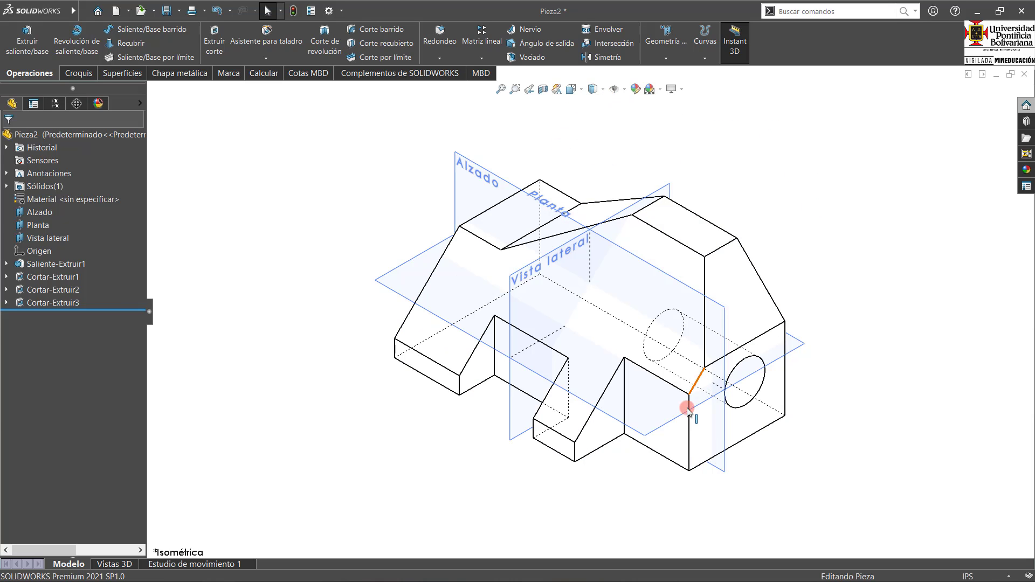
pyautogui.hotkey('ctrl', '1')
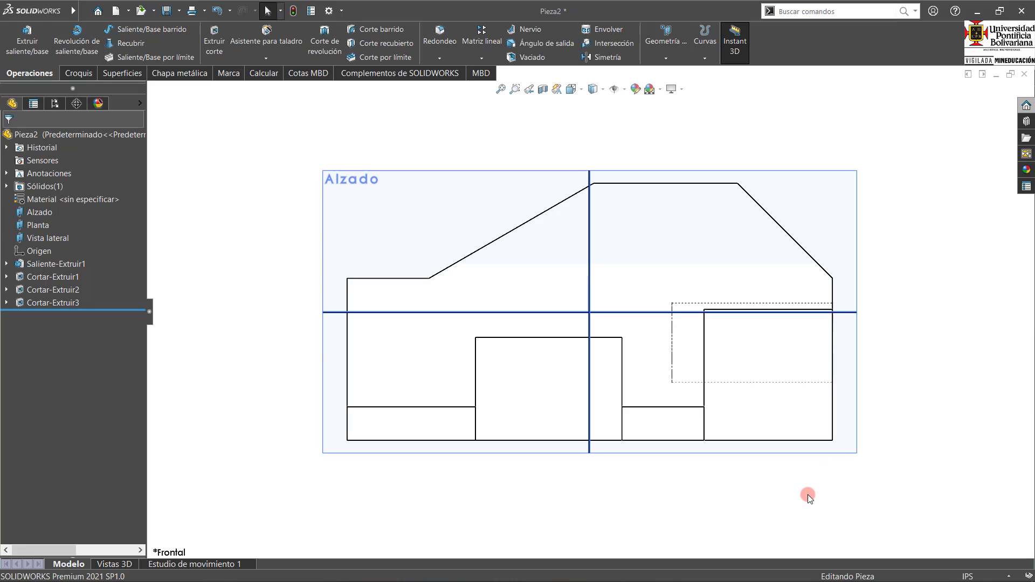
pyautogui.hotkey('ctrl', '4')
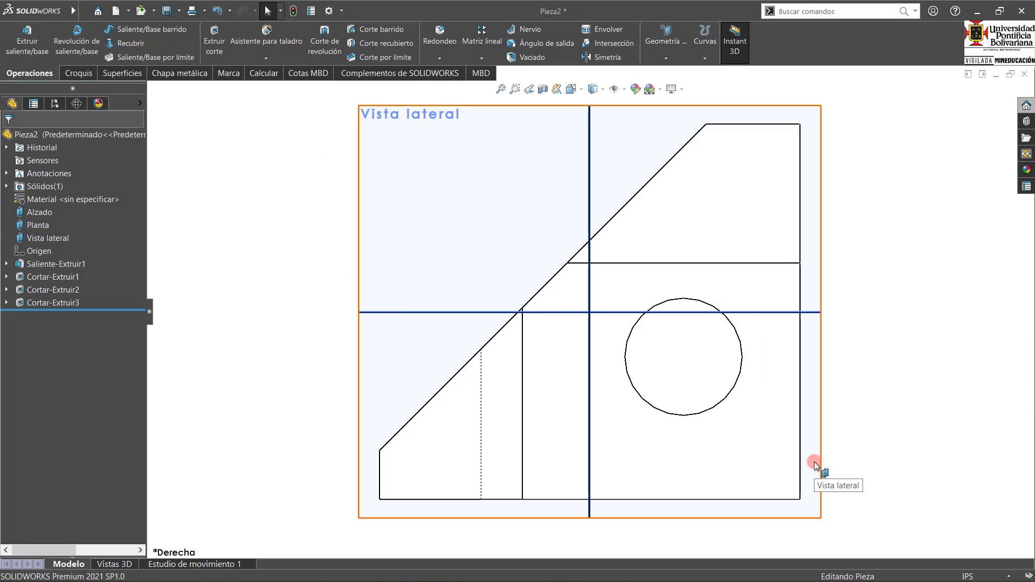
pyautogui.hotkey('ctrl', '5')
pyautogui.hotkey('ctrl', '7')
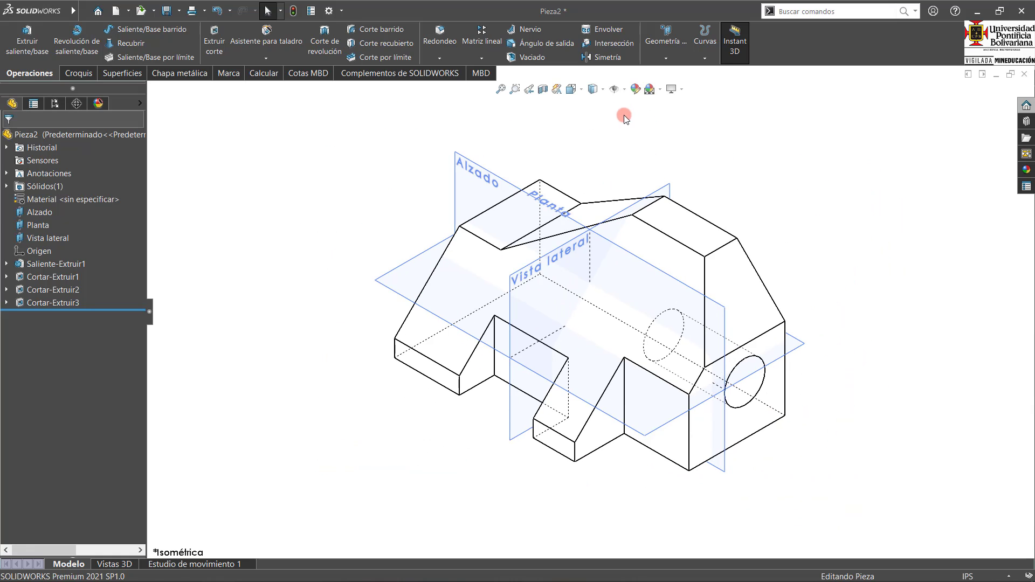
pyautogui.click(593, 89)
pyautogui.click(594, 105)
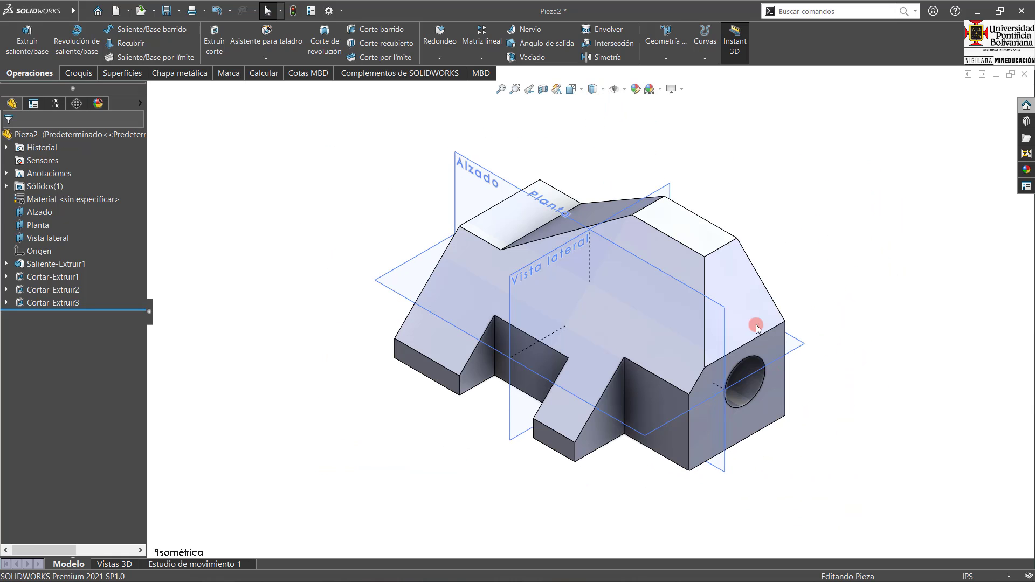